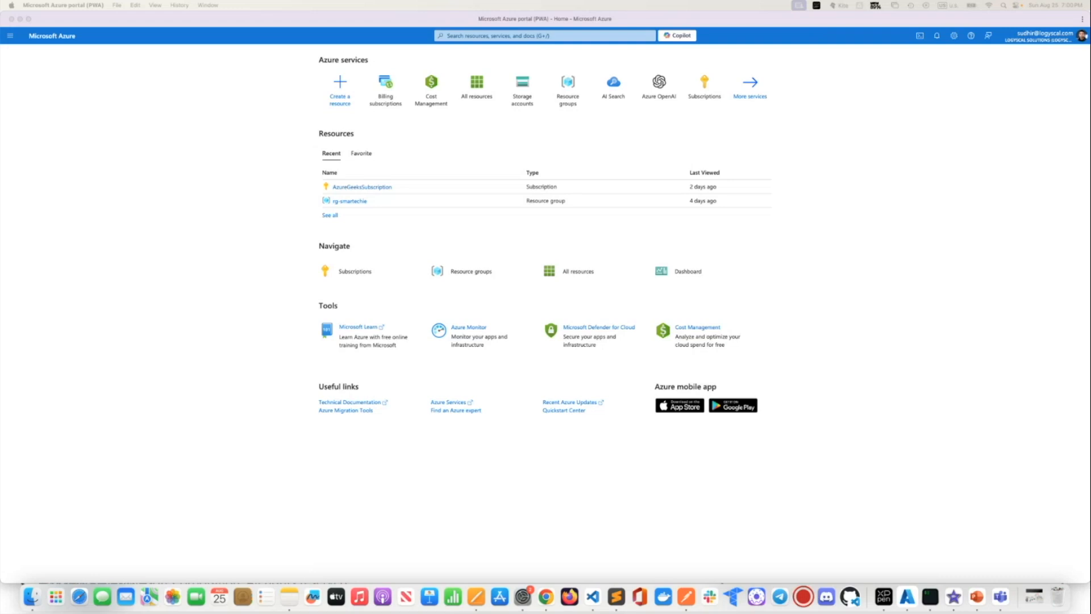
Search the portal for Service Bus and start creating a new namespace.
left_click(476, 39)
left_click(491, 37)
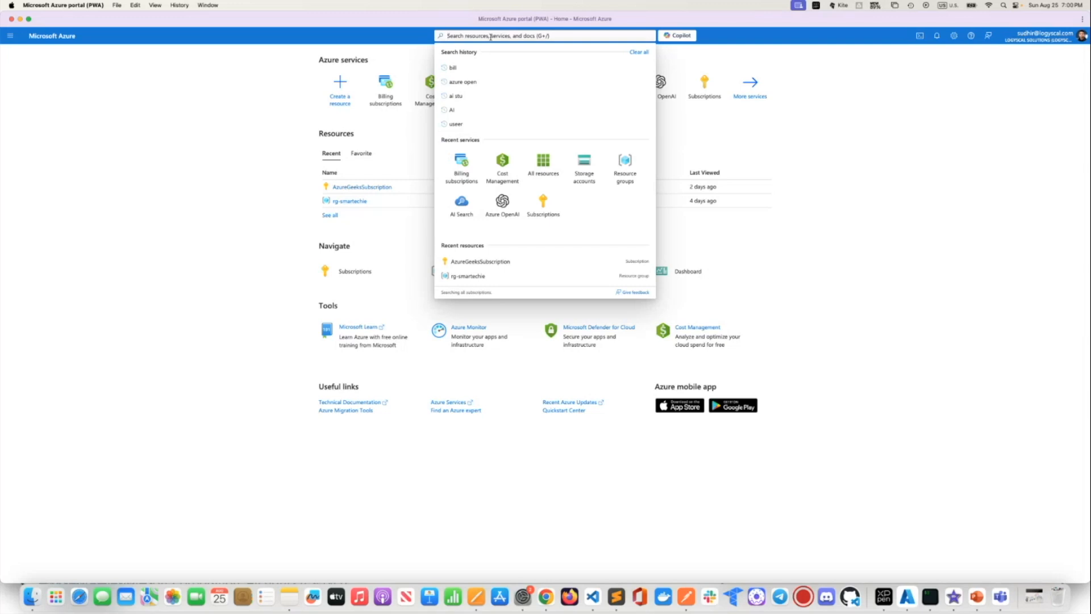
type("servic")
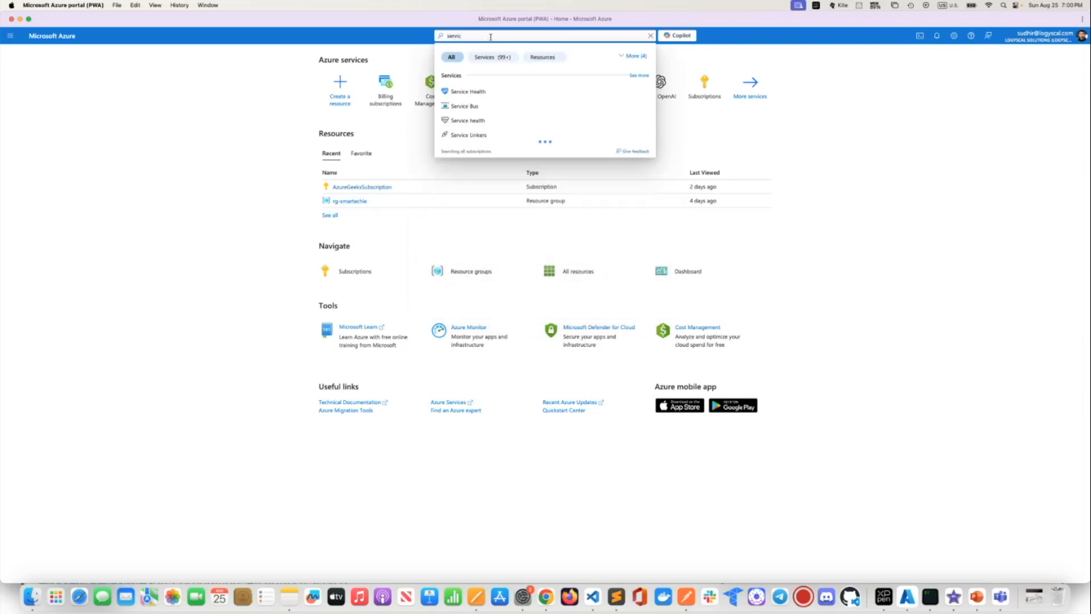
left_click(468, 109)
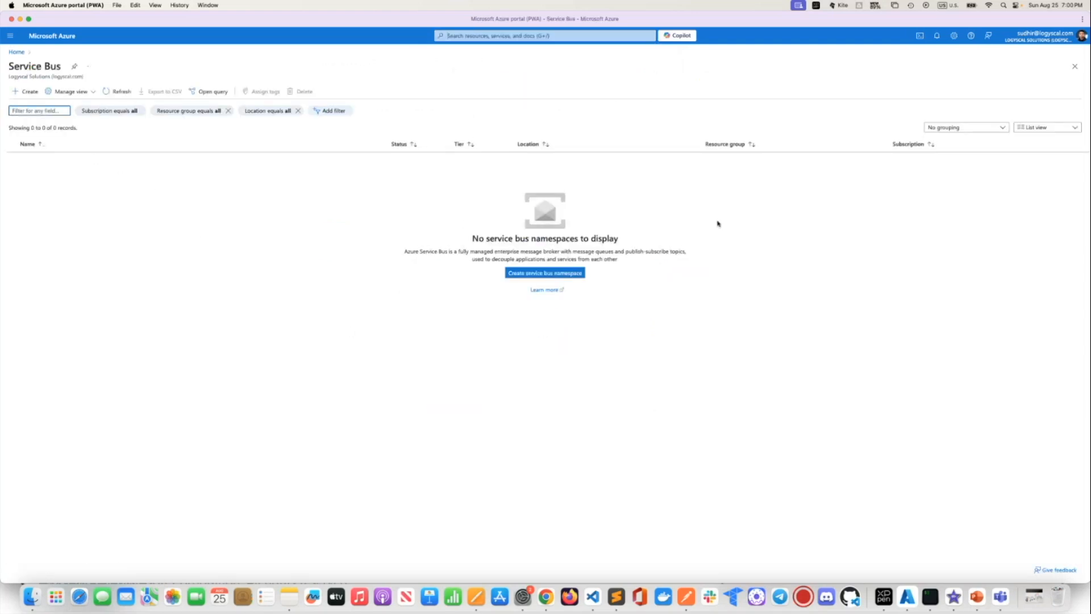
left_click(21, 94)
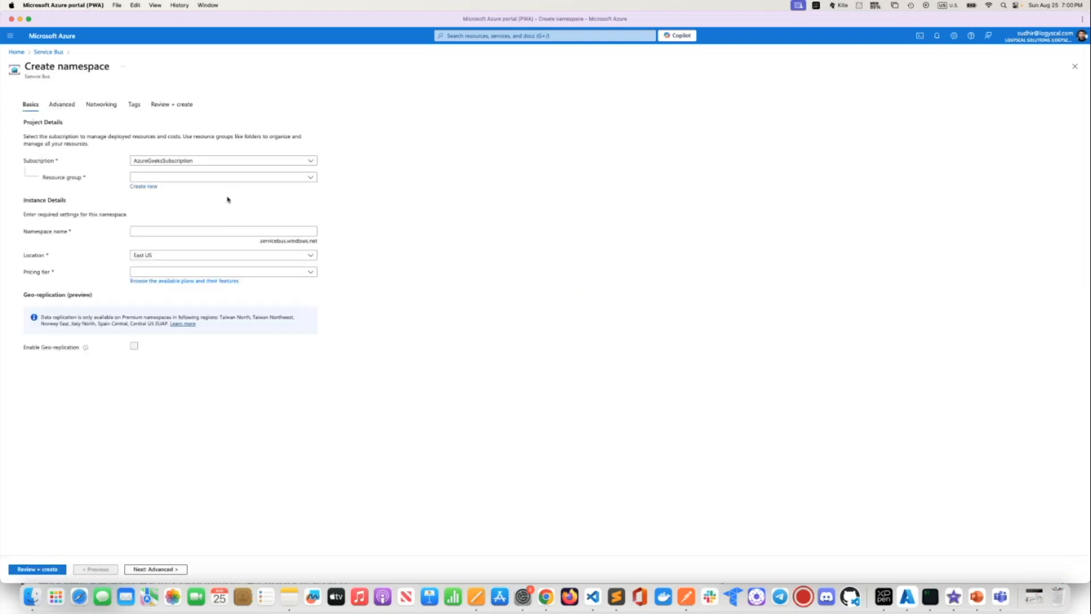
Assign the namespace to the resource group rg-smartechie and name it srvcbus.
left_click(195, 177)
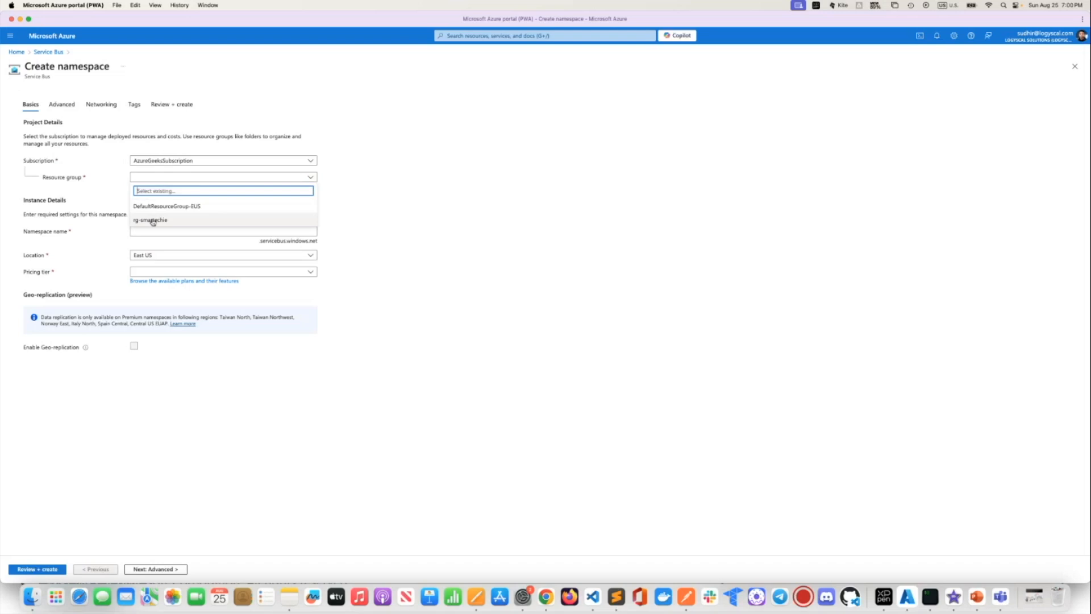
left_click(153, 221)
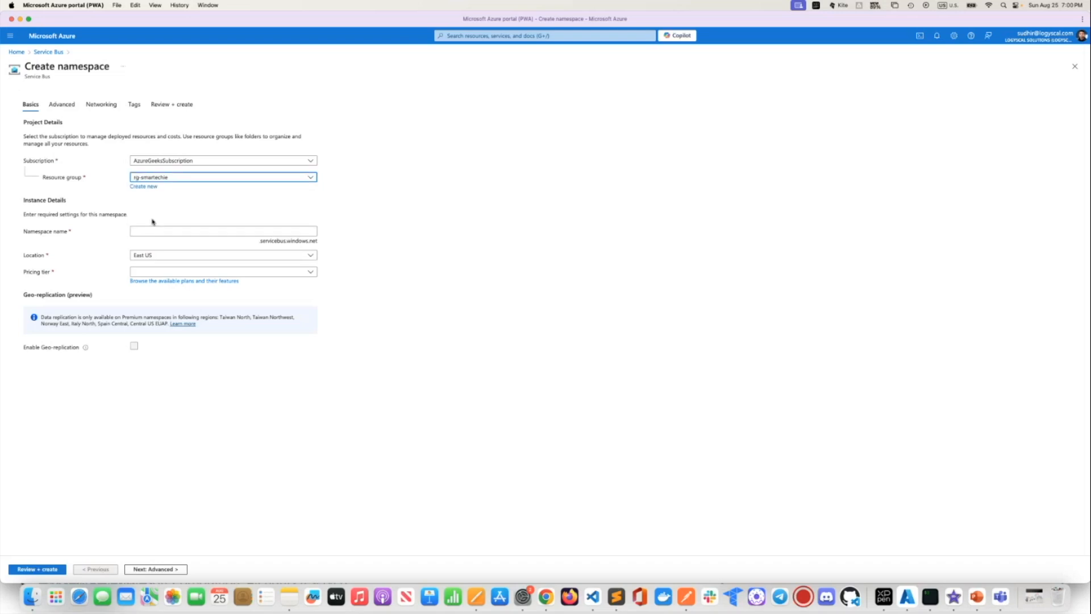
left_click(301, 233)
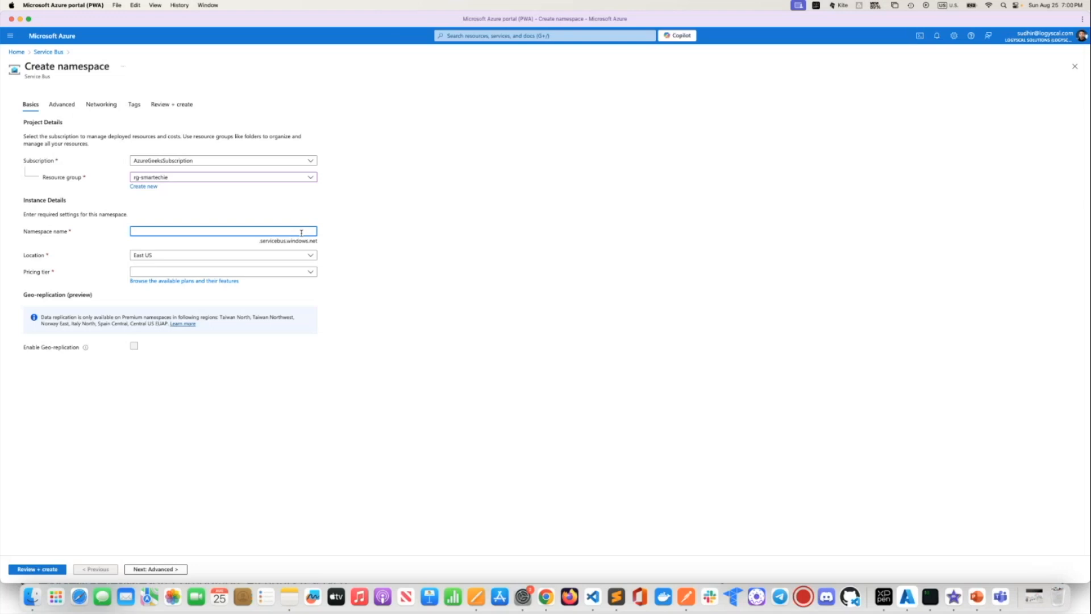
type("s")
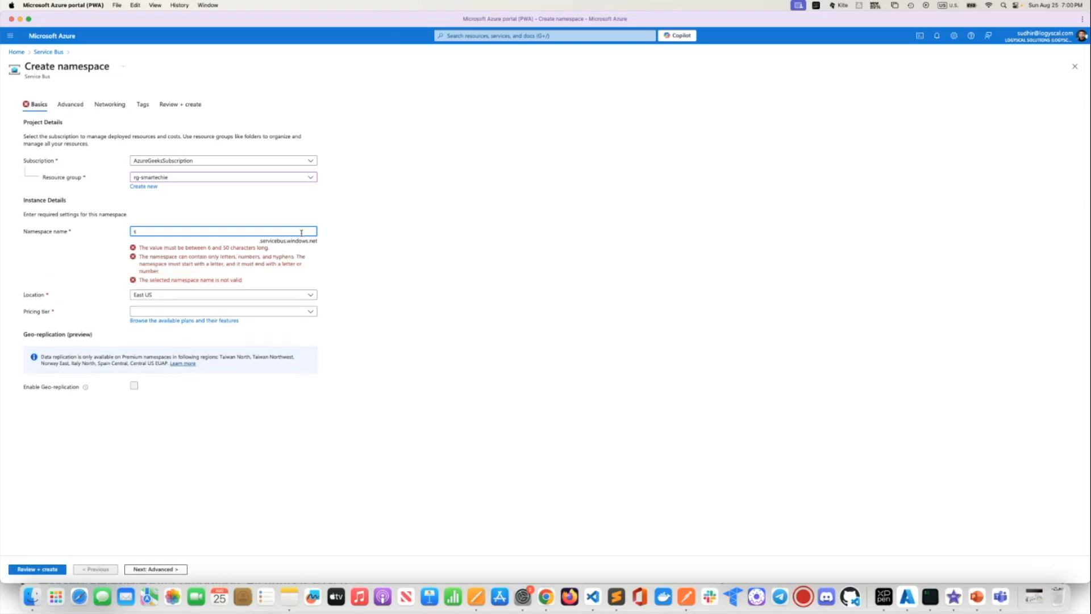
type("bvcbus")
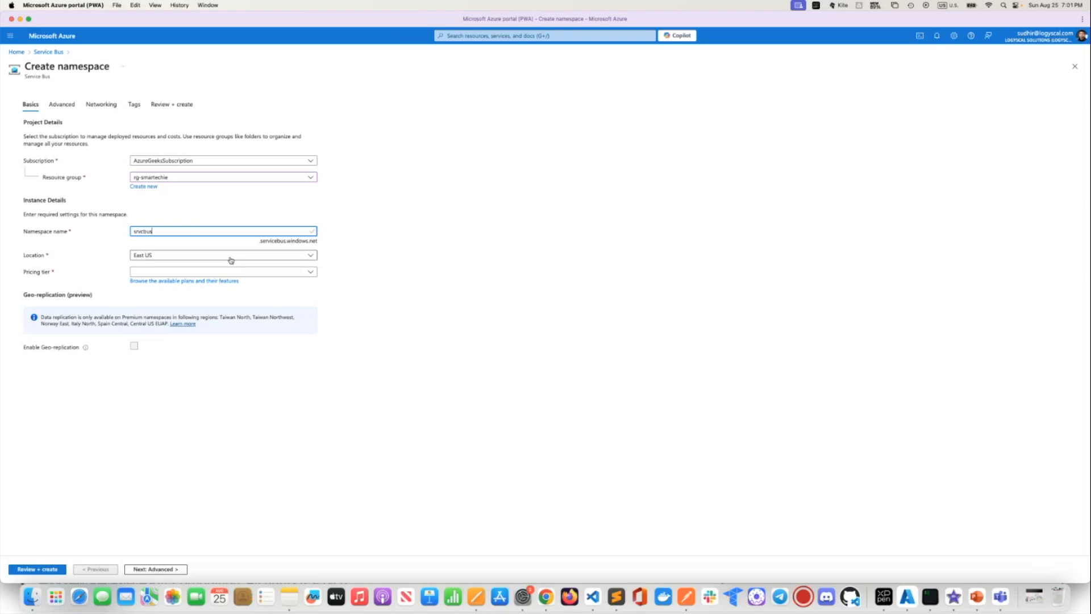
Keep East US as the namespace location and choose the Basic pricing tier.
left_click(308, 256)
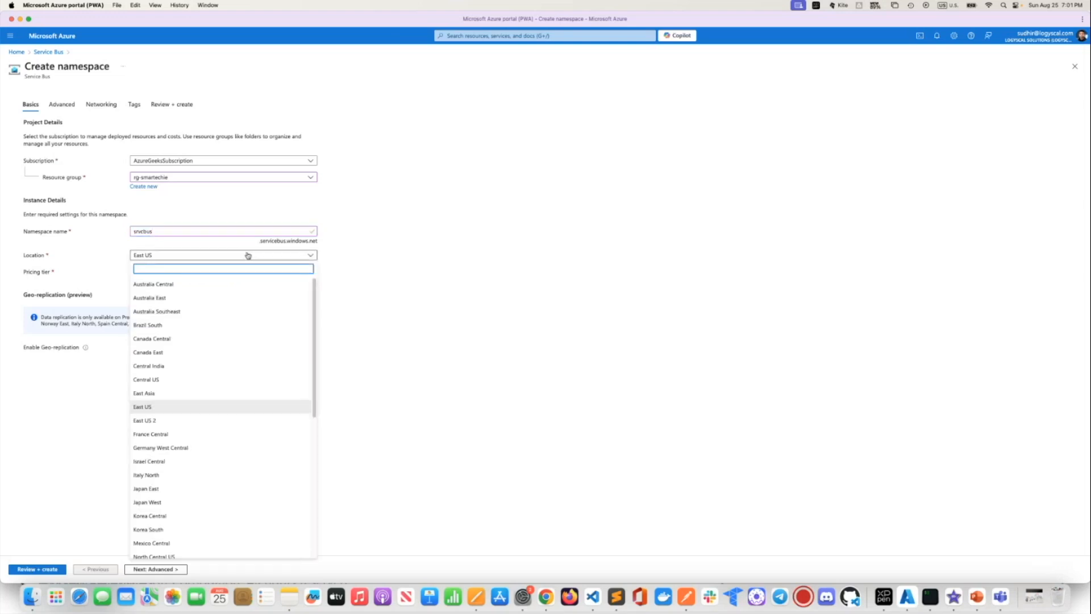
left_click(376, 259)
left_click(174, 275)
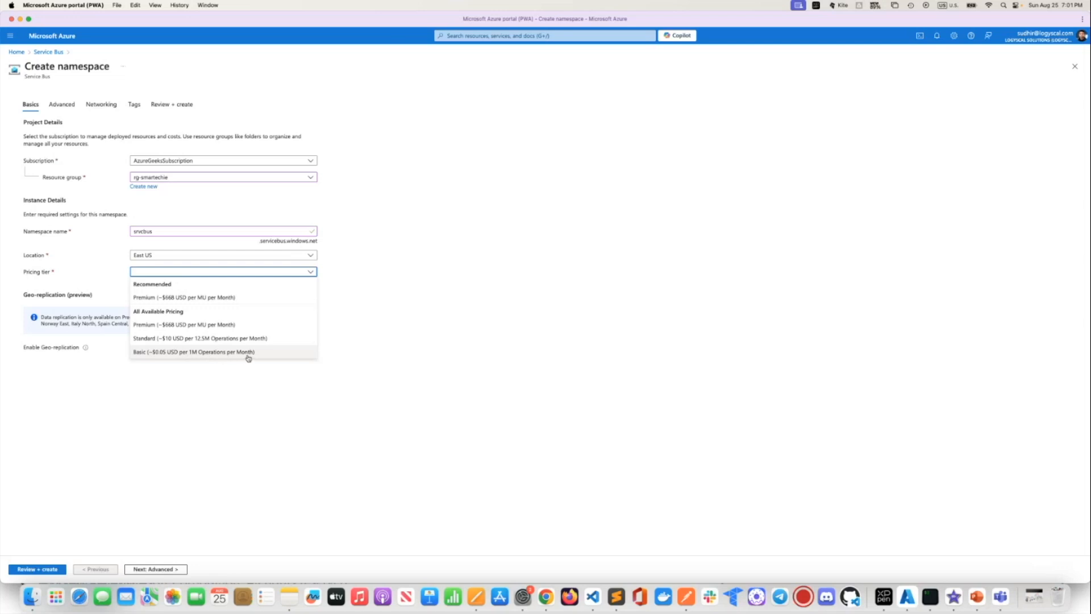
left_click(156, 352)
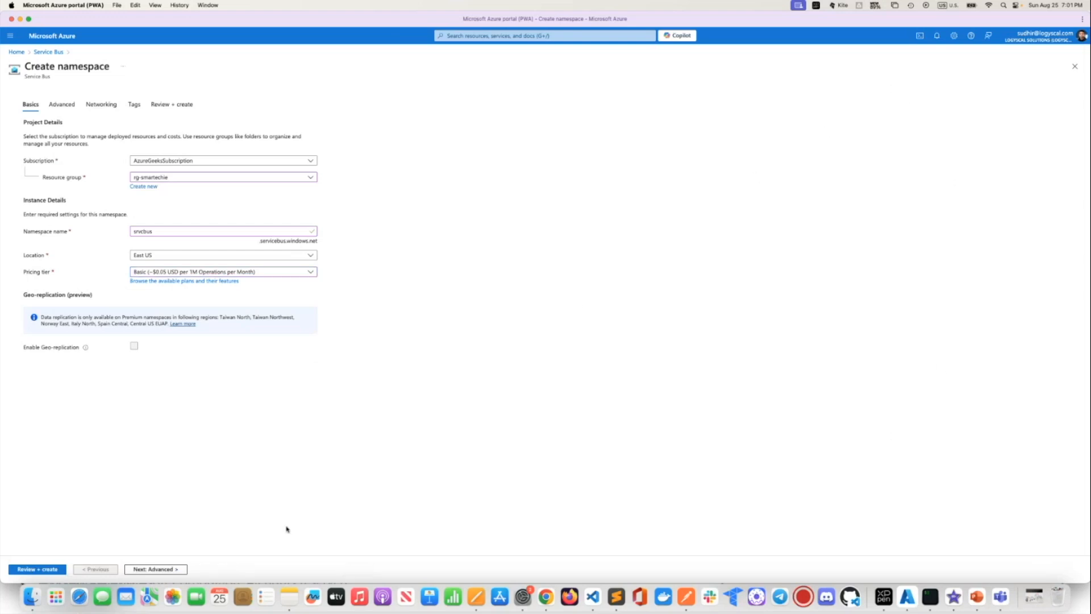
Review the advanced, networking and tags settings, keep their defaults, and create the namespace.
left_click(170, 569)
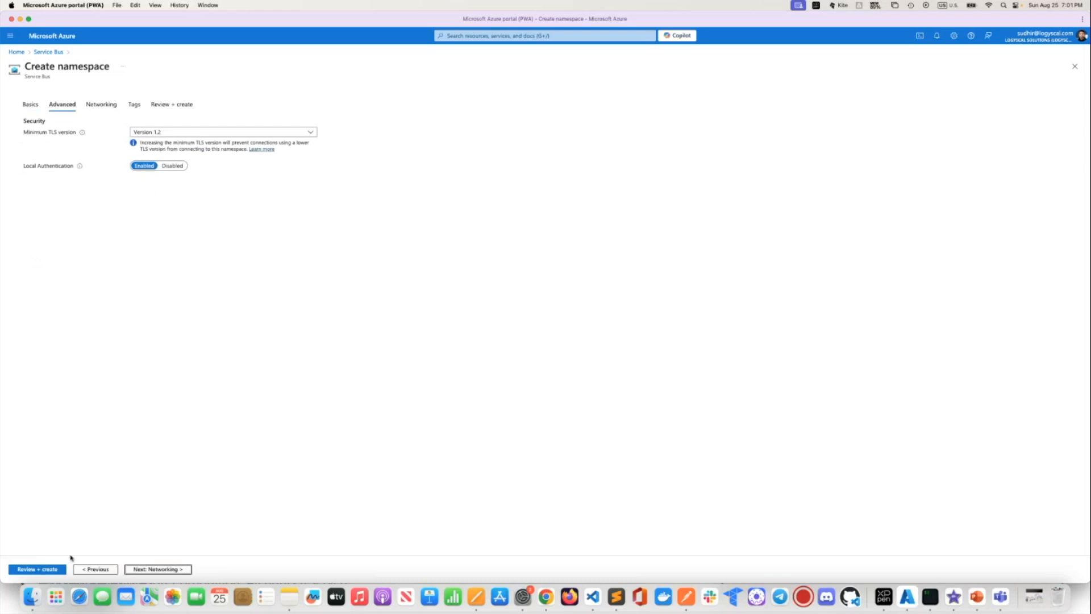
left_click(86, 571)
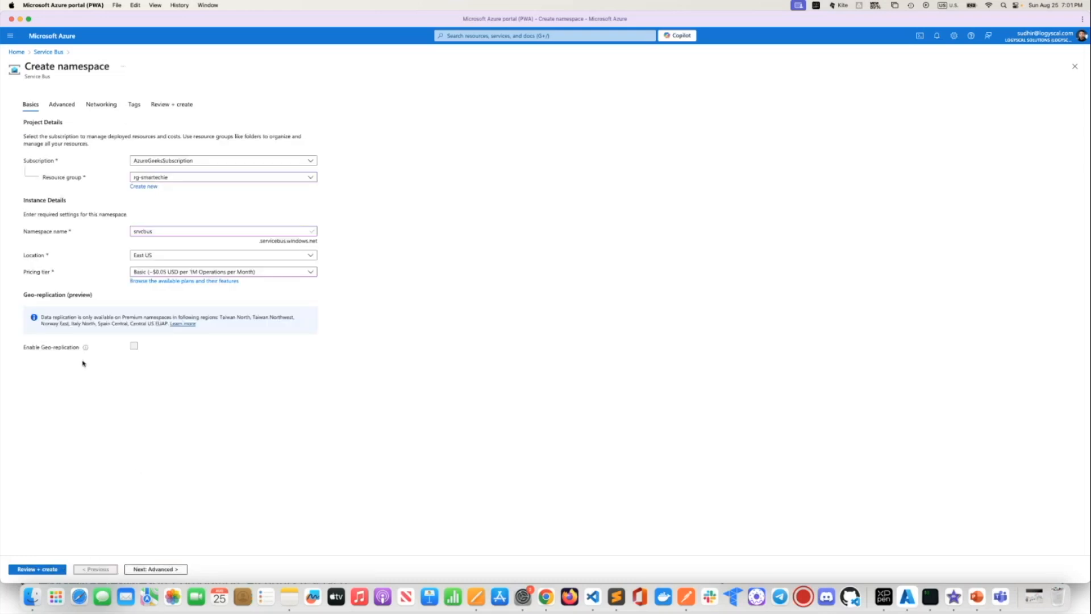
mouse_move(85, 349)
left_click(163, 570)
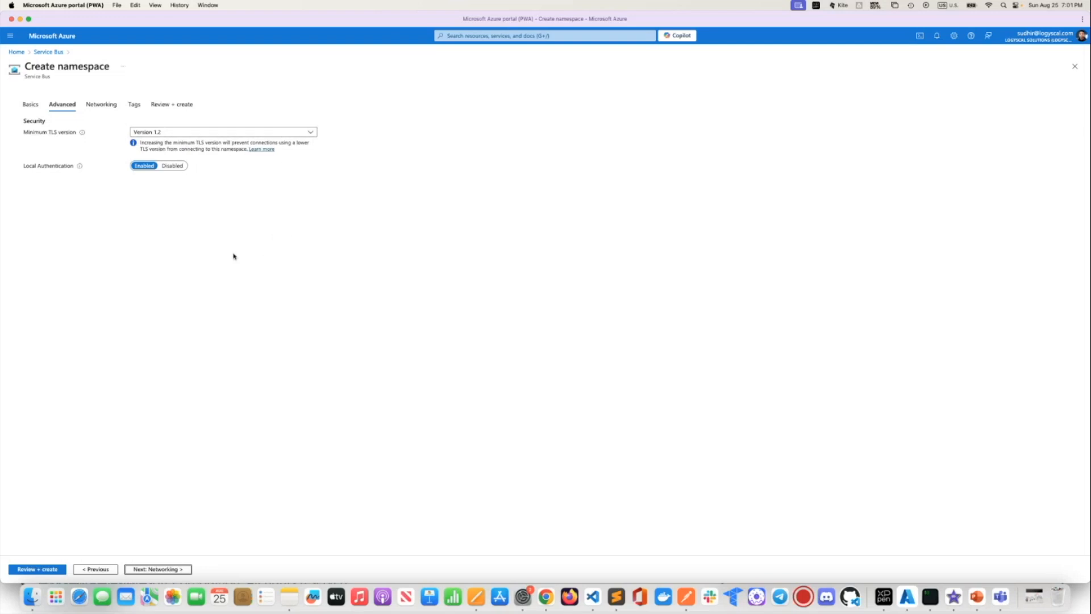
left_click(167, 569)
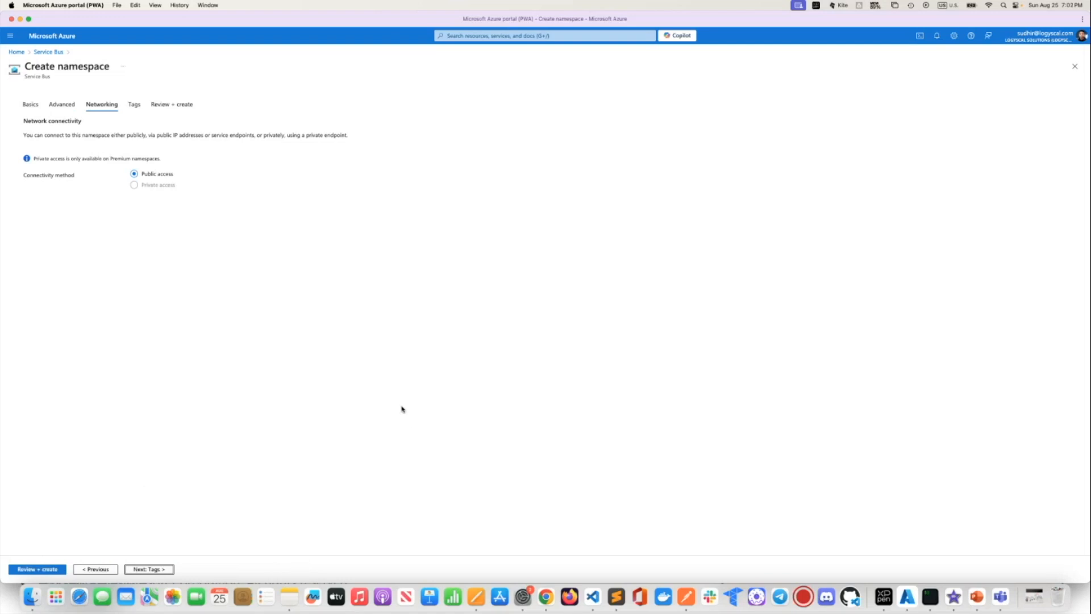
left_click(152, 571)
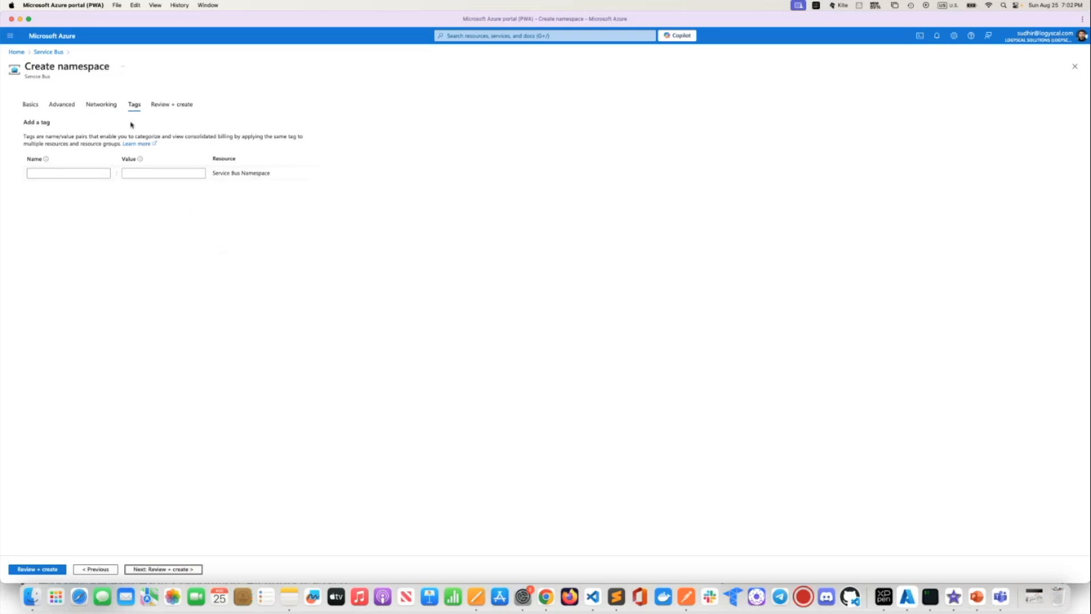
left_click(174, 570)
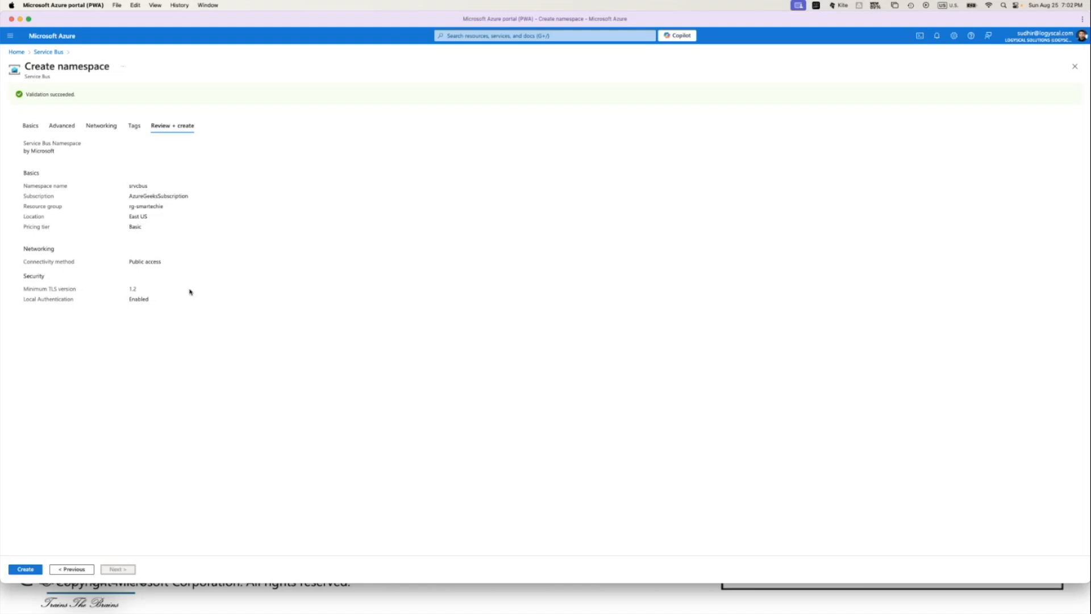
left_click(25, 569)
Check the deployment's progress in the notifications and open the deployed srvcbus resource's overview.
left_click(938, 36)
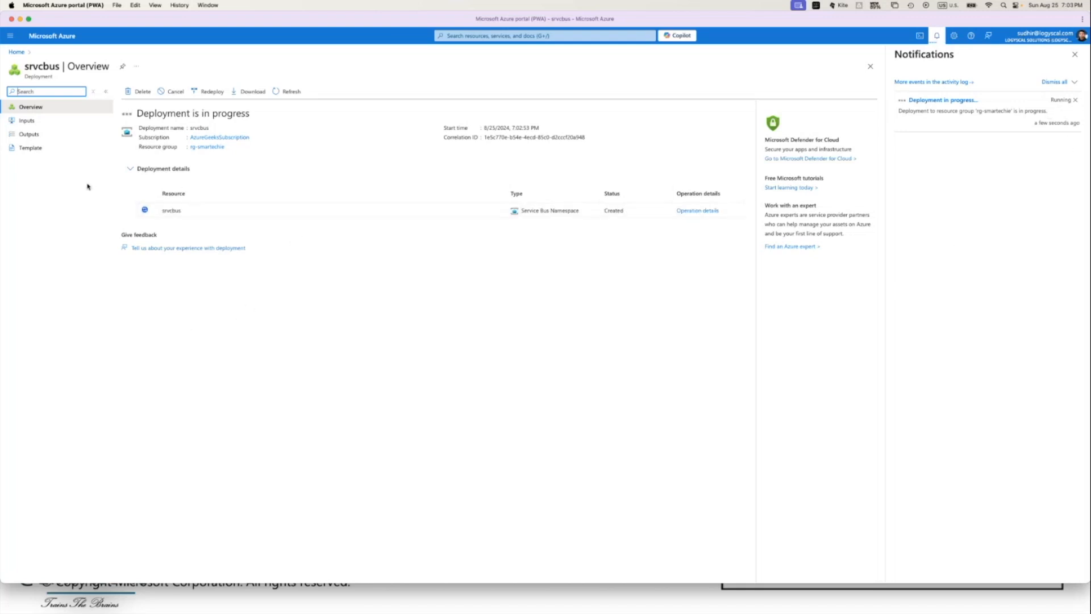
left_click(37, 109)
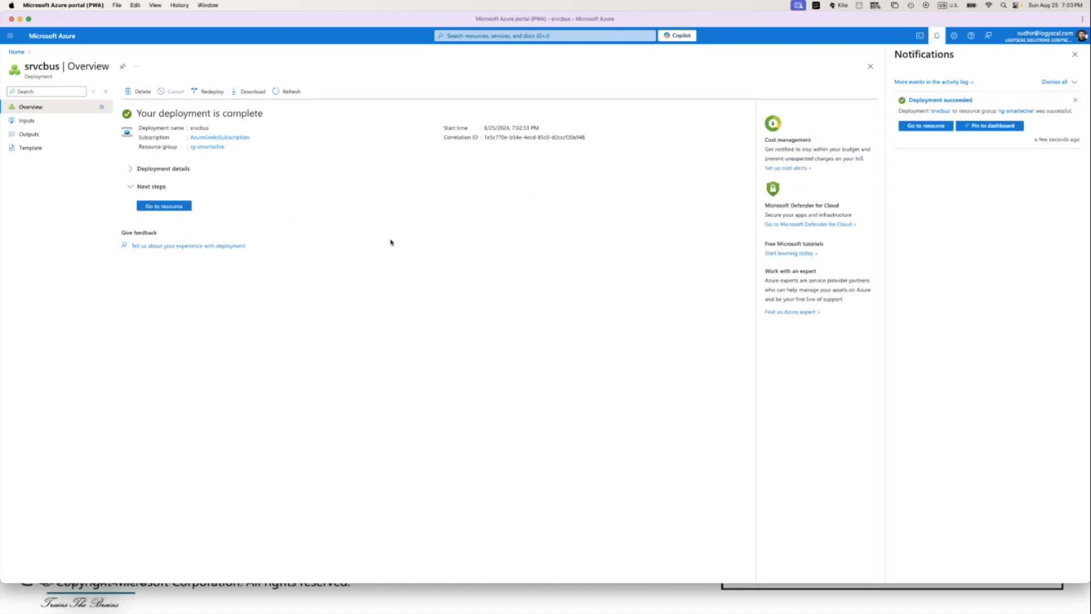
left_click(164, 207)
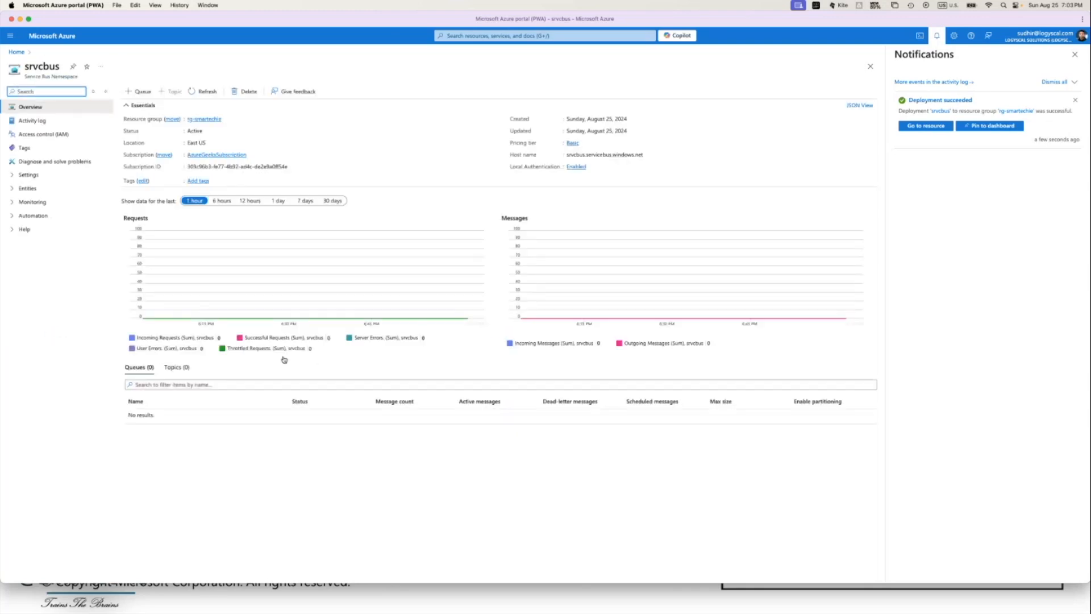
left_click(44, 111)
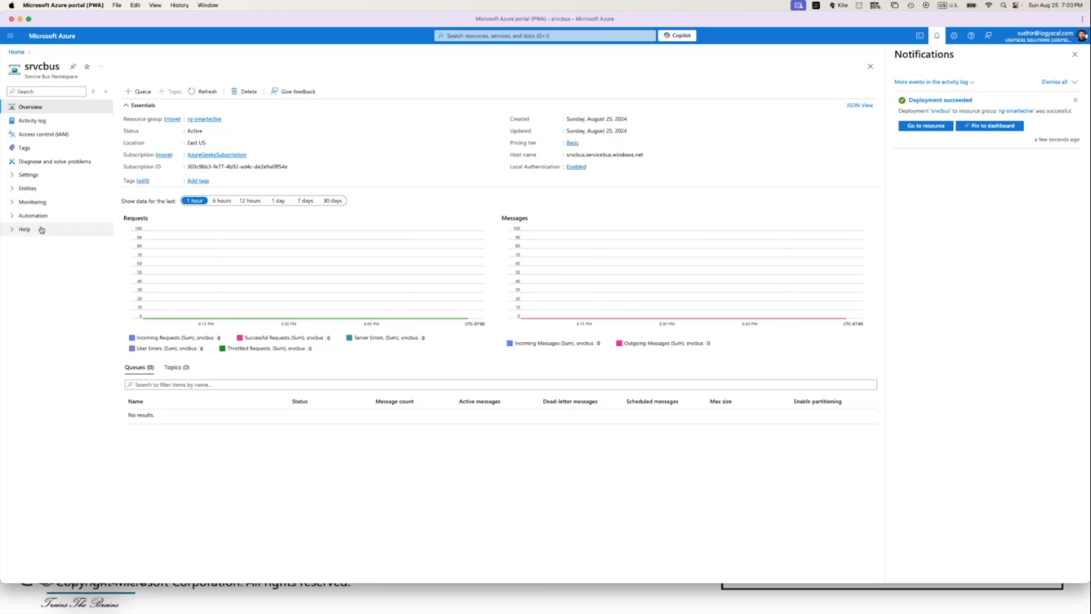
Open the RootManageSharedAccessKey policy from the namespace's shared access policies.
left_click(13, 176)
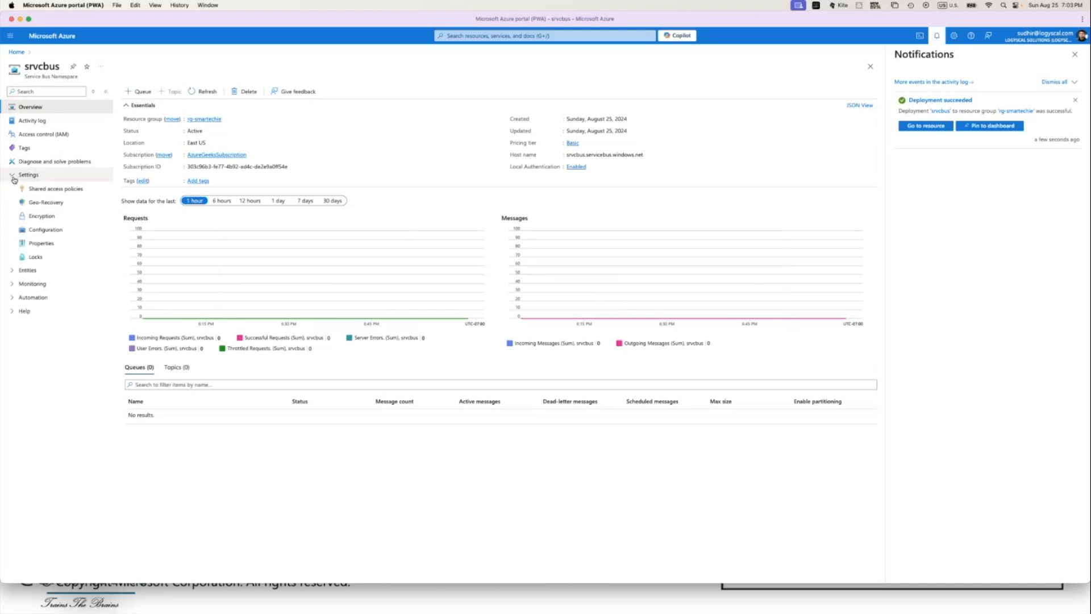
left_click(64, 192)
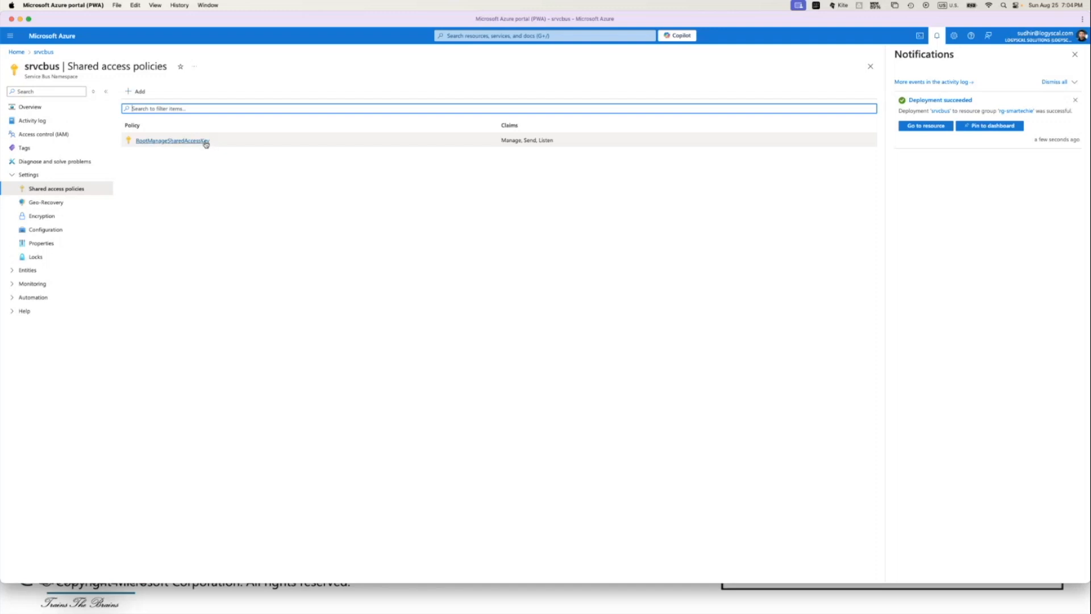
left_click(1075, 60)
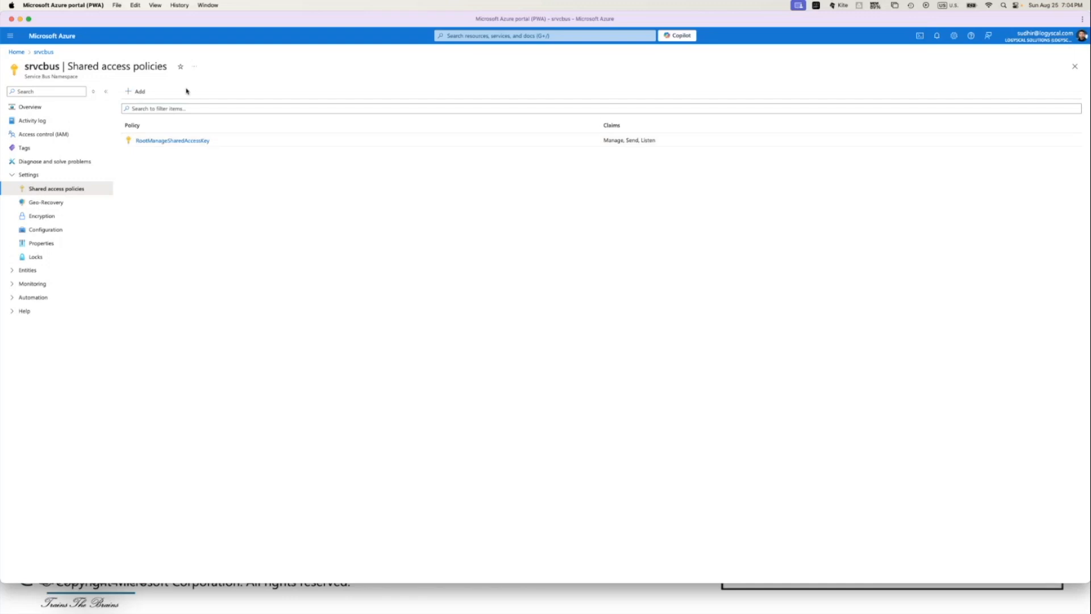
left_click(204, 141)
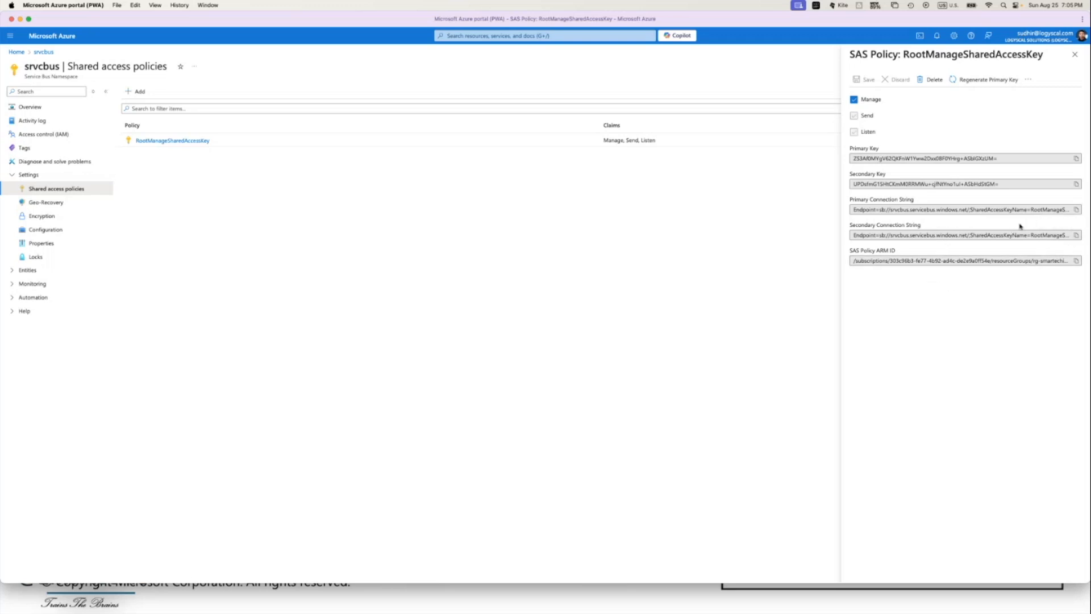
Copy the policy's primary connection string and paste it into Sublime Text, replacing all existing text in the open note.
left_click(1077, 210)
key("super+Tab")
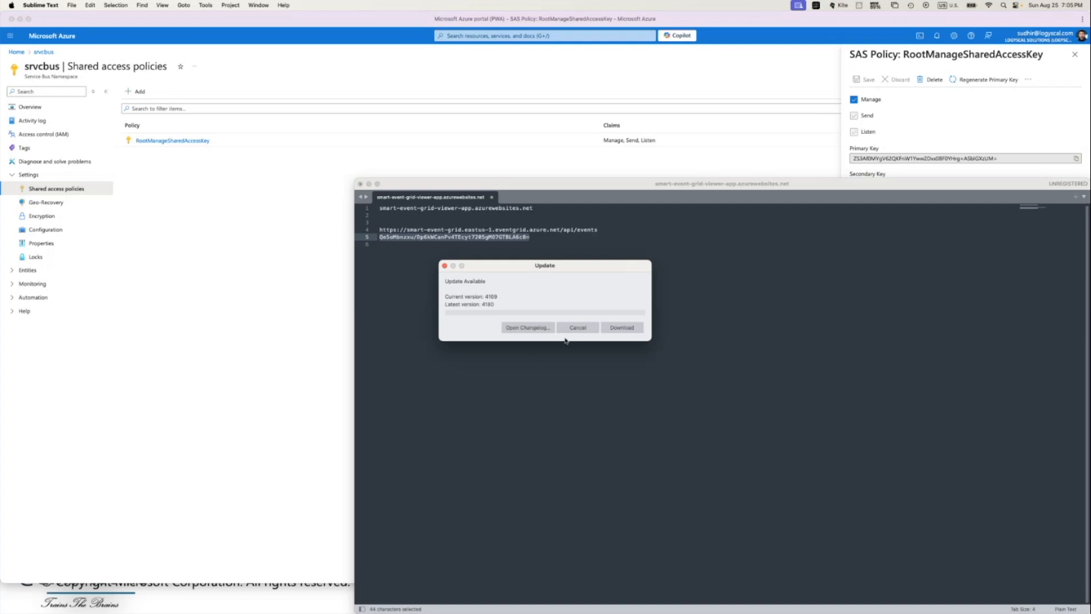
left_click(586, 328)
left_click(530, 307)
key("super+a")
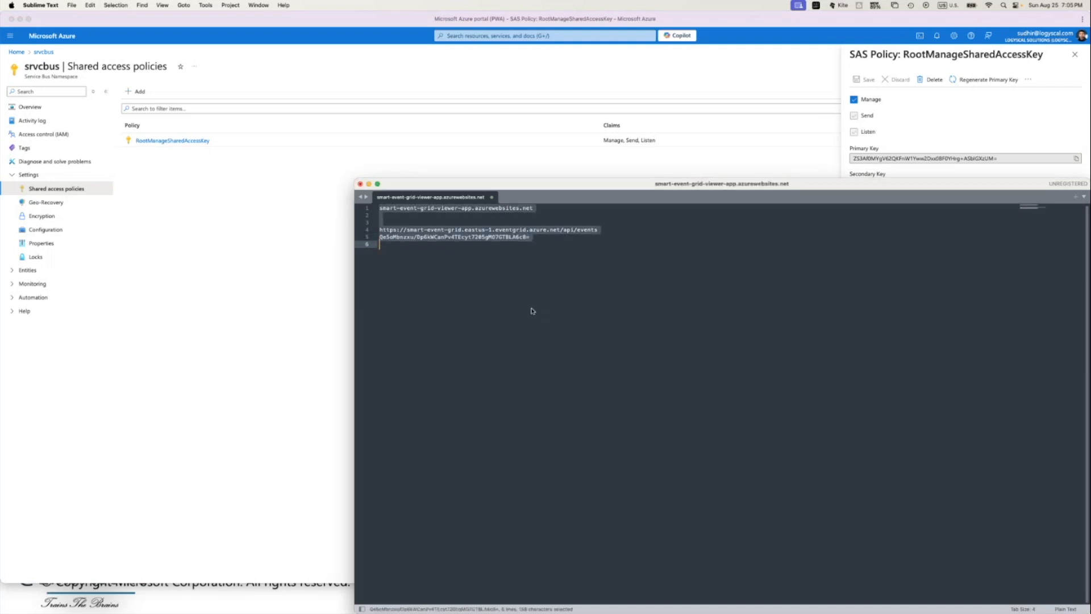
key("BackSpace")
key("super+v")
key("Return")
key("Return")
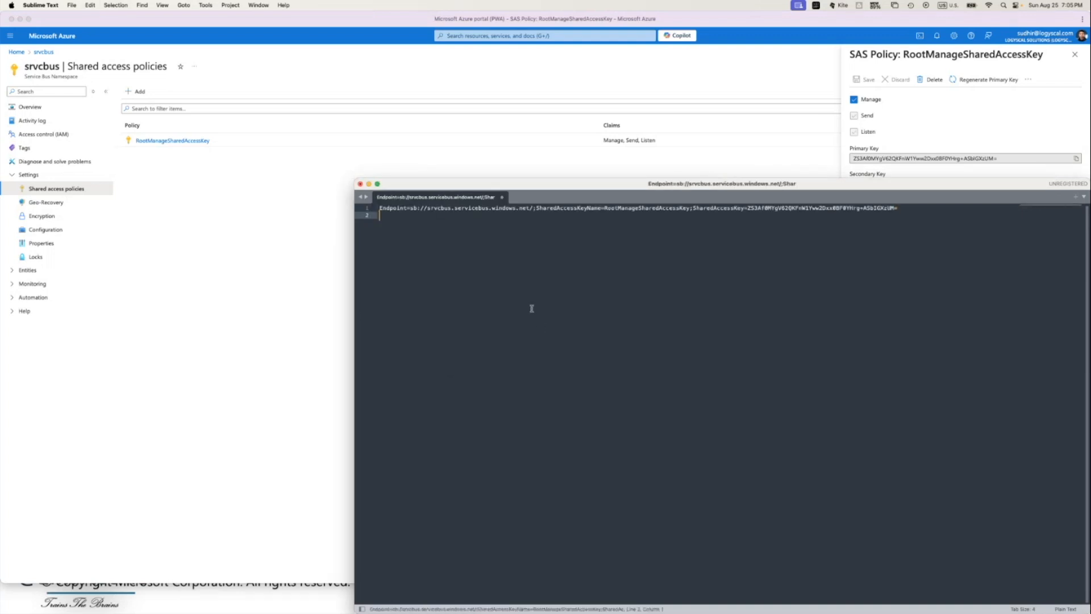
Switch back to the Azure portal and start a new queue named my-msg-queue in the srvcbus namespace.
left_click(239, 260)
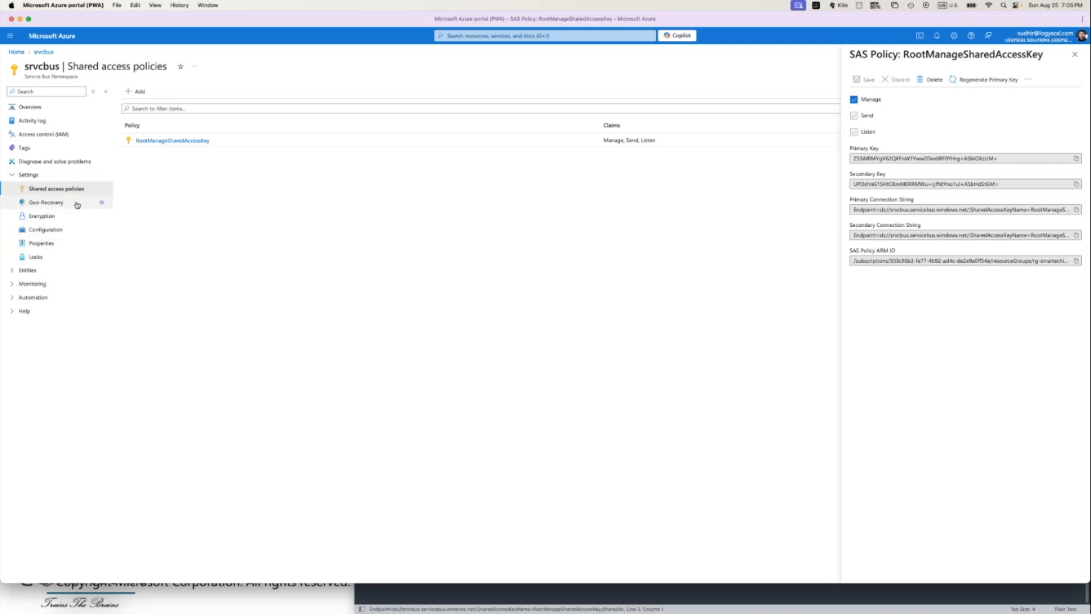
left_click(12, 269)
left_click(37, 286)
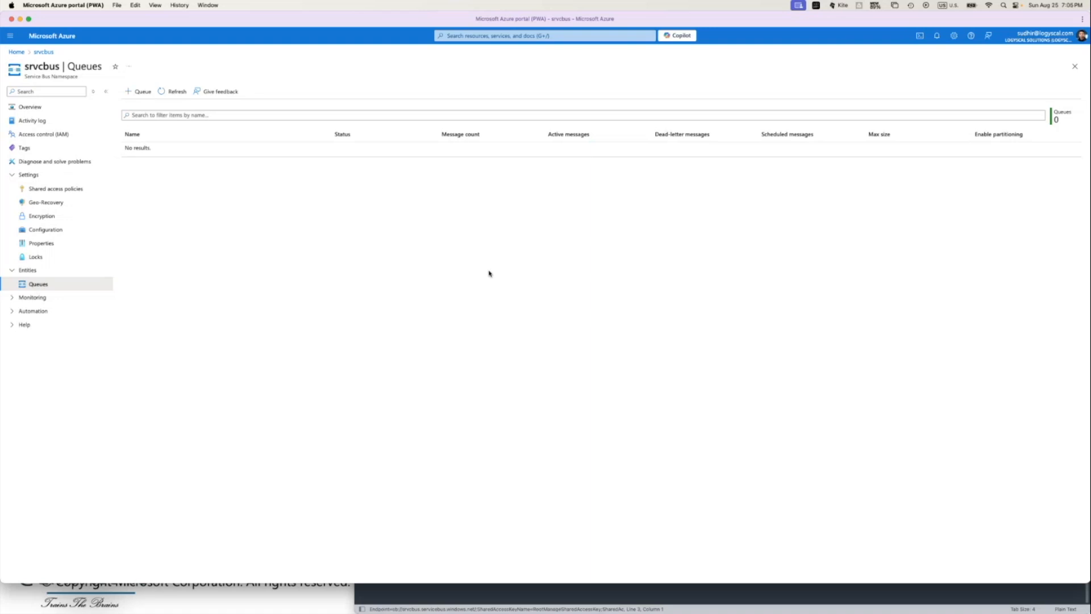
left_click(135, 91)
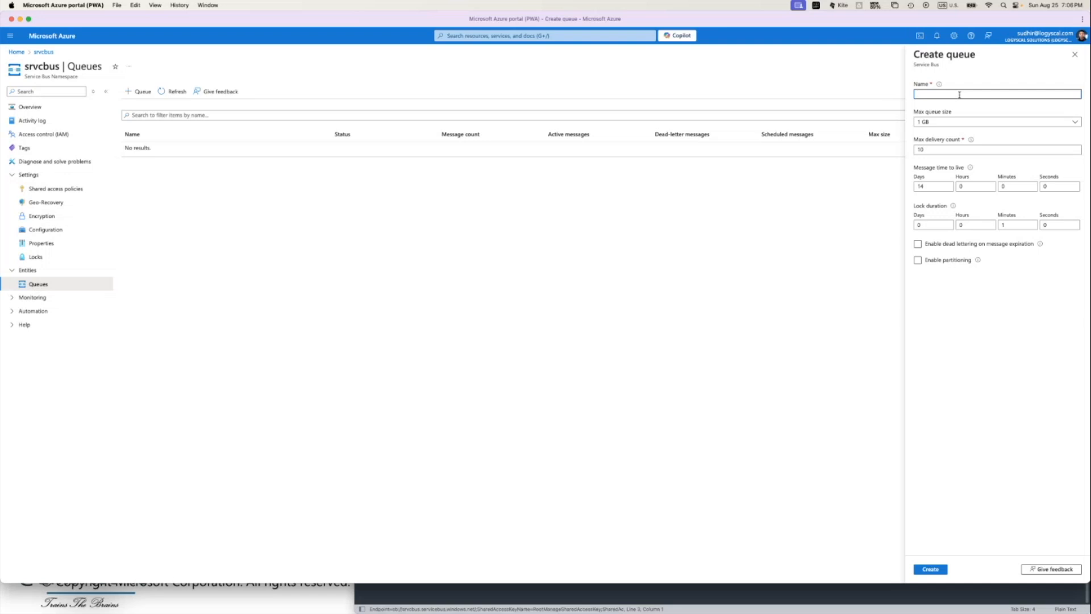
type("my-")
type("msg-queue")
Set the new queue's maximum size to 1 GB and its max delivery count to 10.
left_click(982, 123)
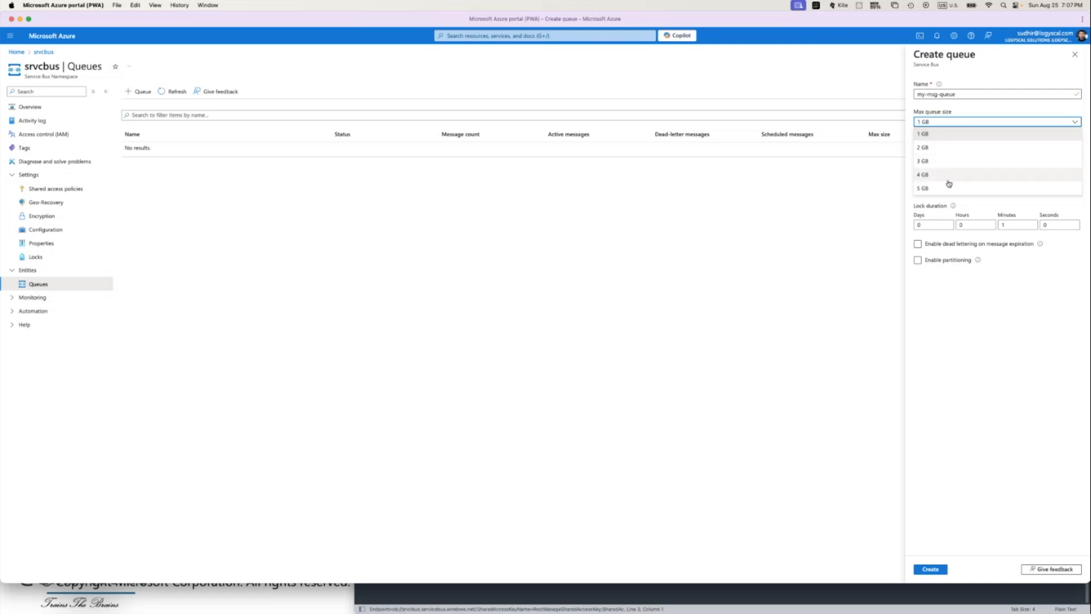
left_click(951, 138)
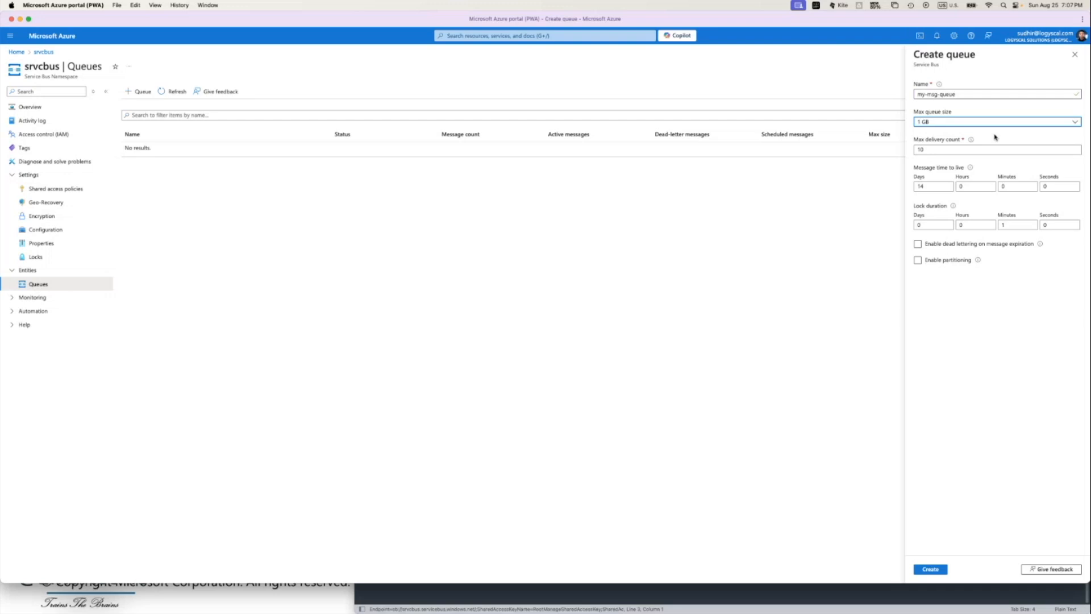
left_click(960, 148)
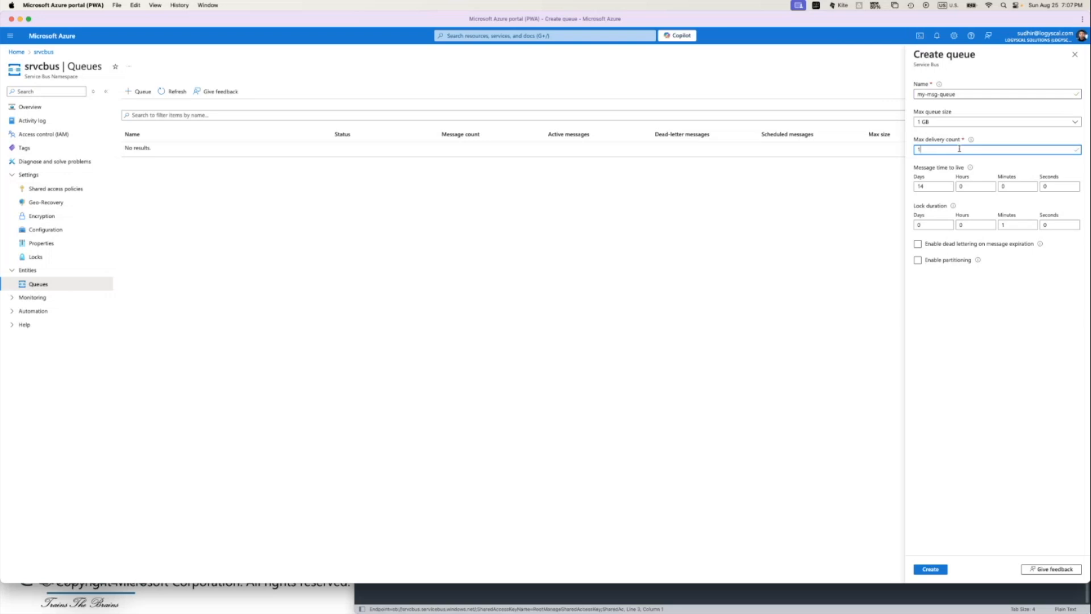
type("0")
left_click(1067, 208)
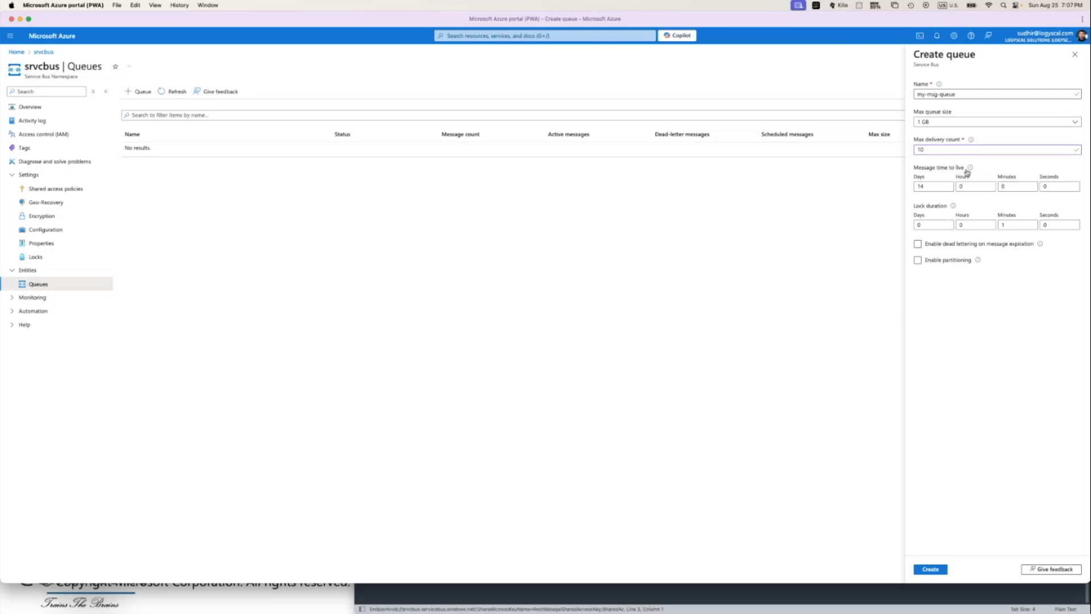
Set the queue's message time to live to 1 day.
mouse_move(971, 170)
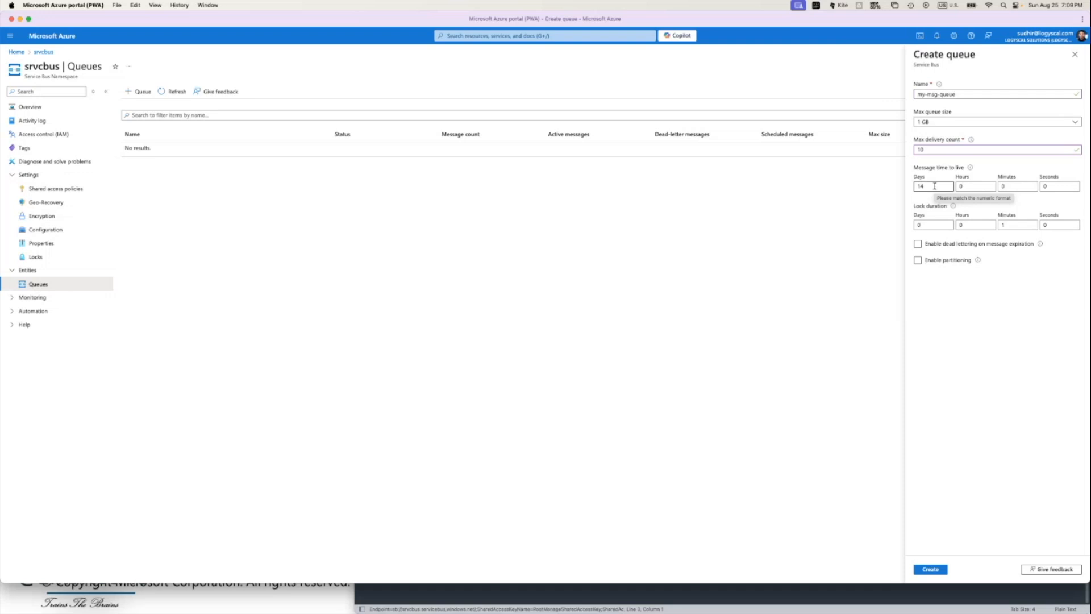
left_click(935, 185)
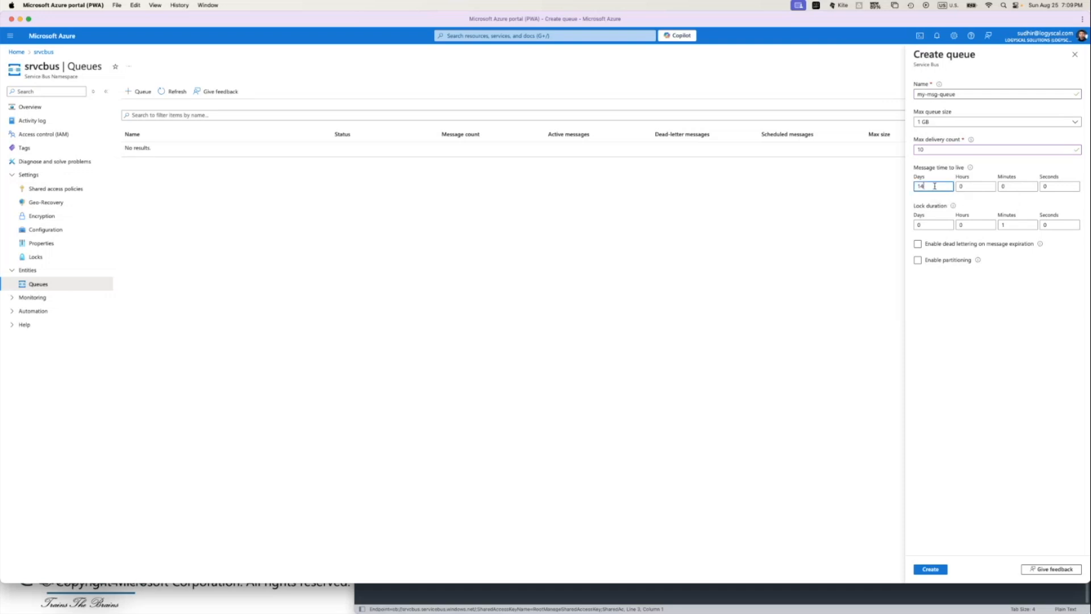
key("BackSpace")
type("4")
key("BackSpace")
left_click(984, 320)
mouse_move(955, 208)
left_click(1032, 248)
mouse_move(979, 261)
Set the max delivery count to 5 and create the queue.
left_click(925, 149)
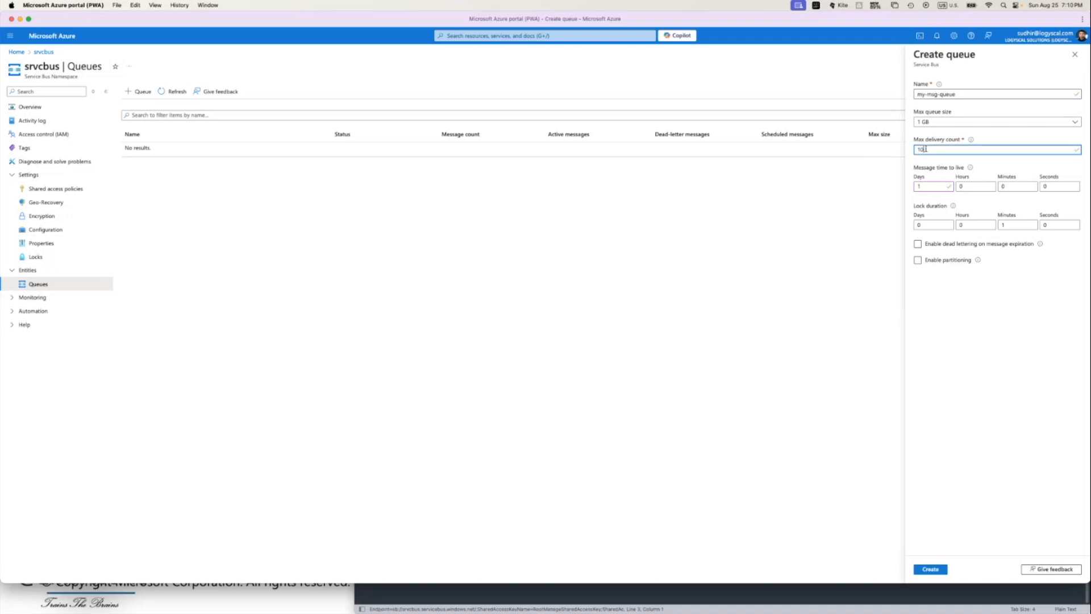
left_click(963, 298)
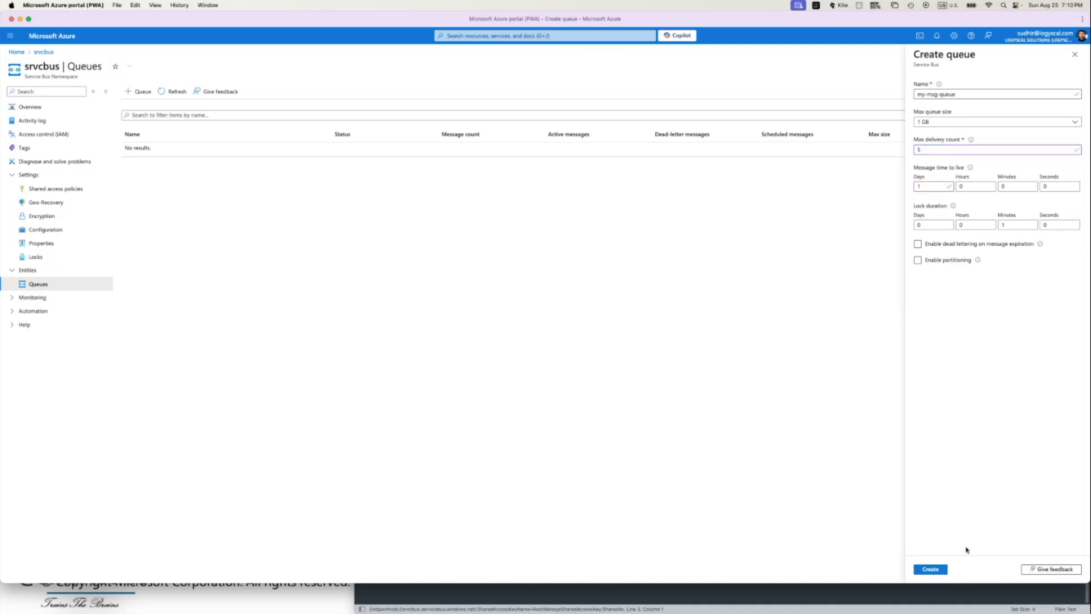
left_click(934, 570)
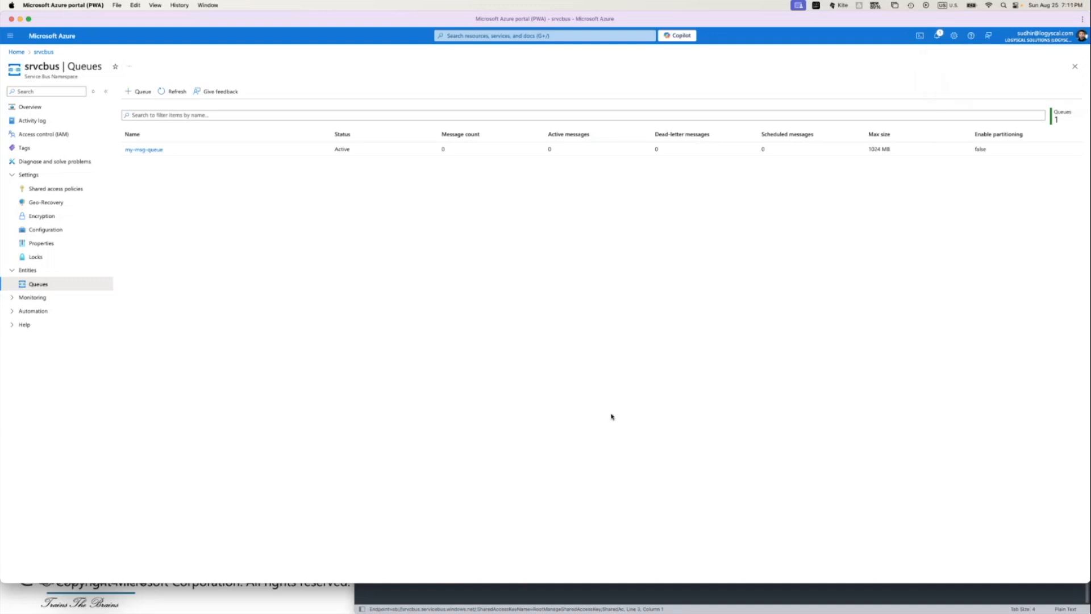
Open my-msg-queue and review its max delivery count, current size, maximum size and message time to live.
left_click(150, 150)
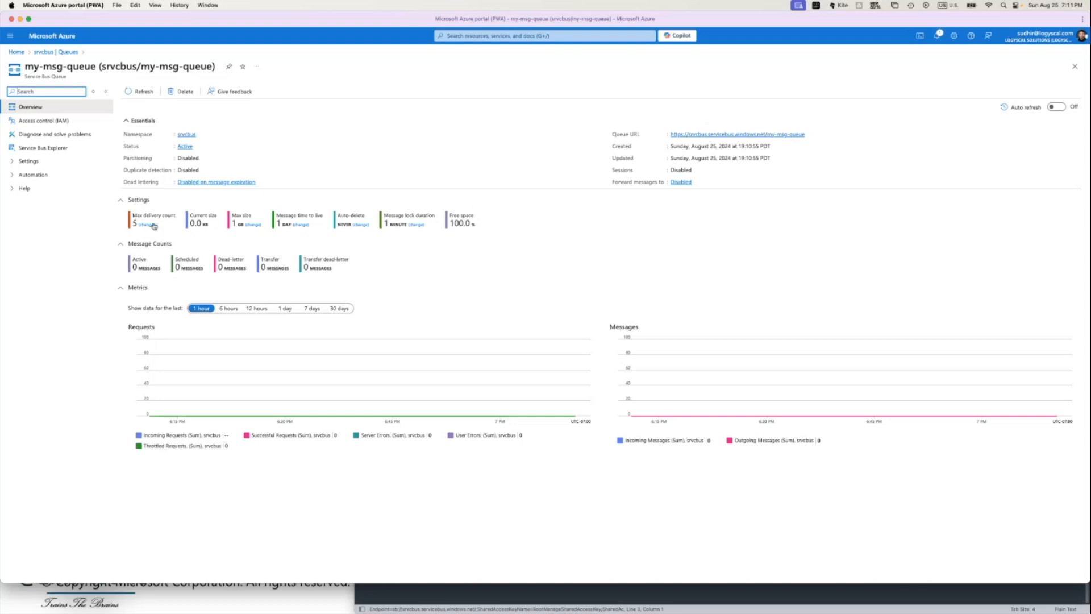
left_click_drag(133, 216, 173, 216)
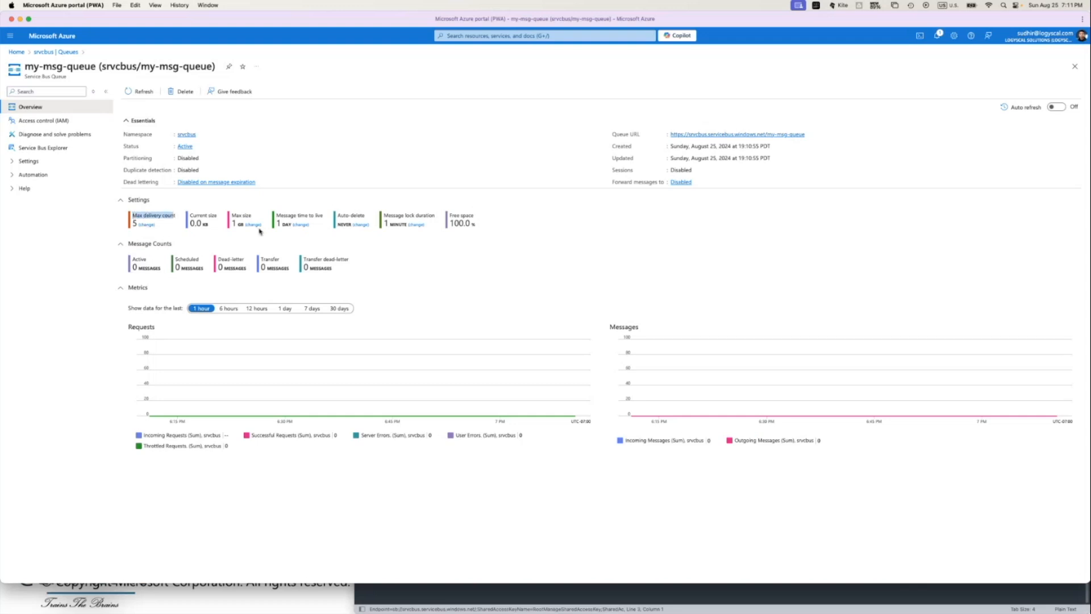
left_click(218, 230)
left_click_drag(191, 216, 218, 216)
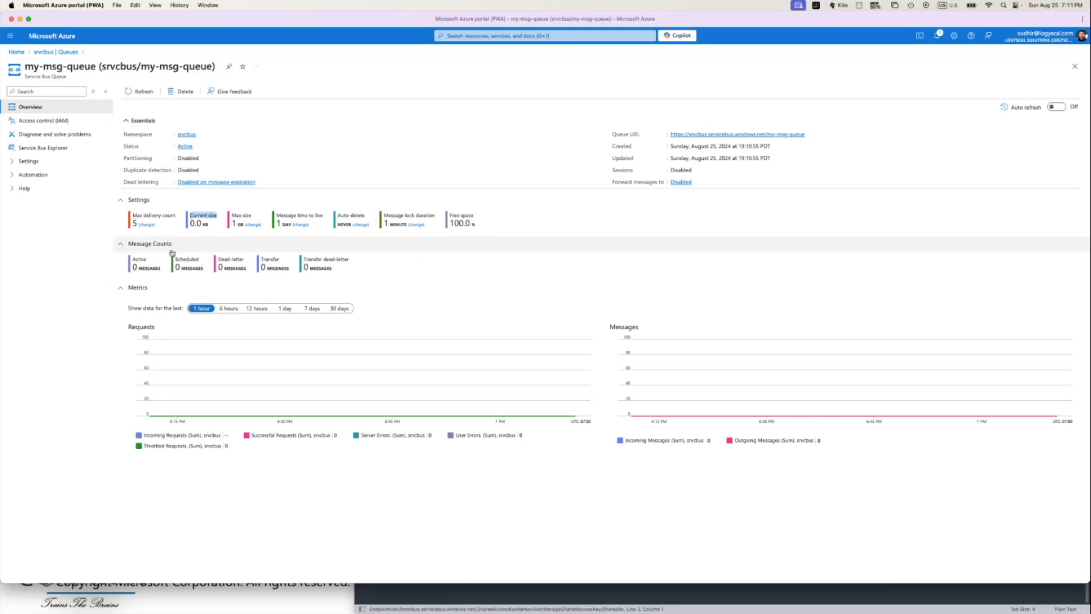
left_click_drag(208, 216, 324, 217)
left_click(233, 236)
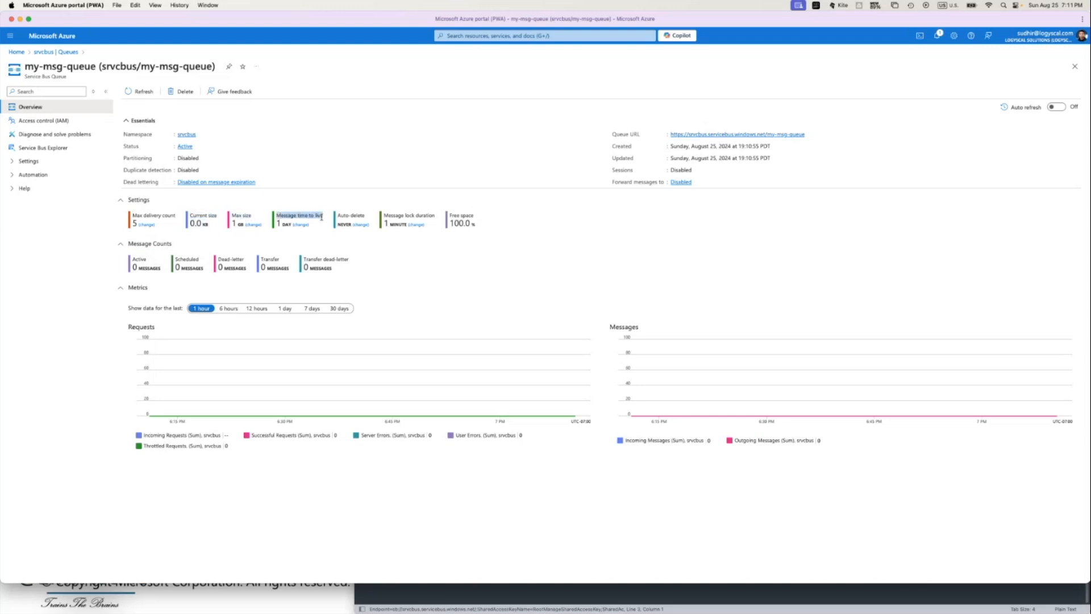
left_click(290, 232)
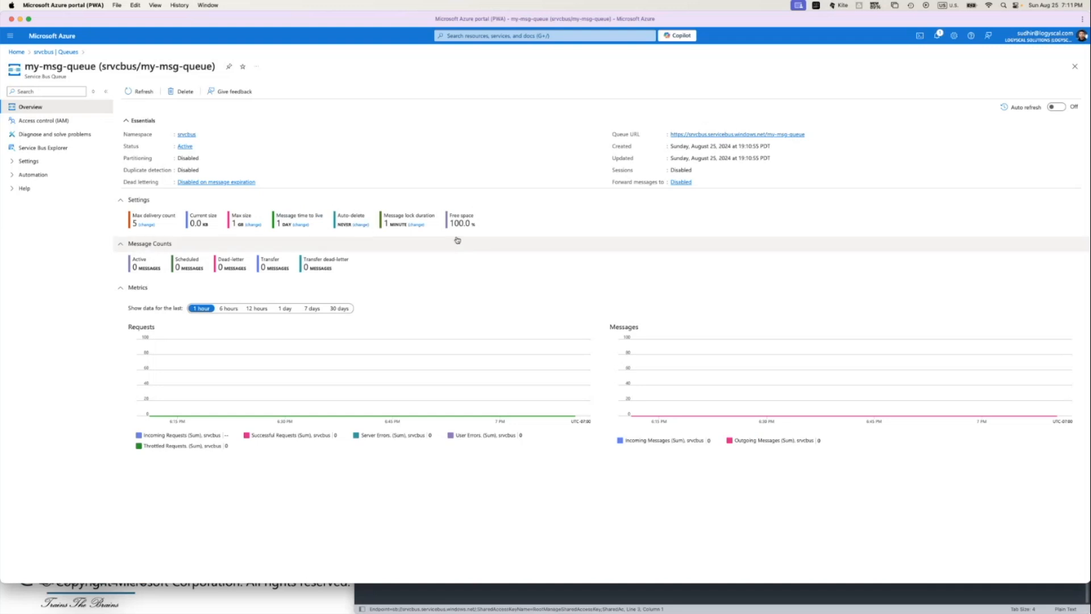
View the queue's auto-delete and message lock duration settings, cancelling out of each one.
left_click(362, 226)
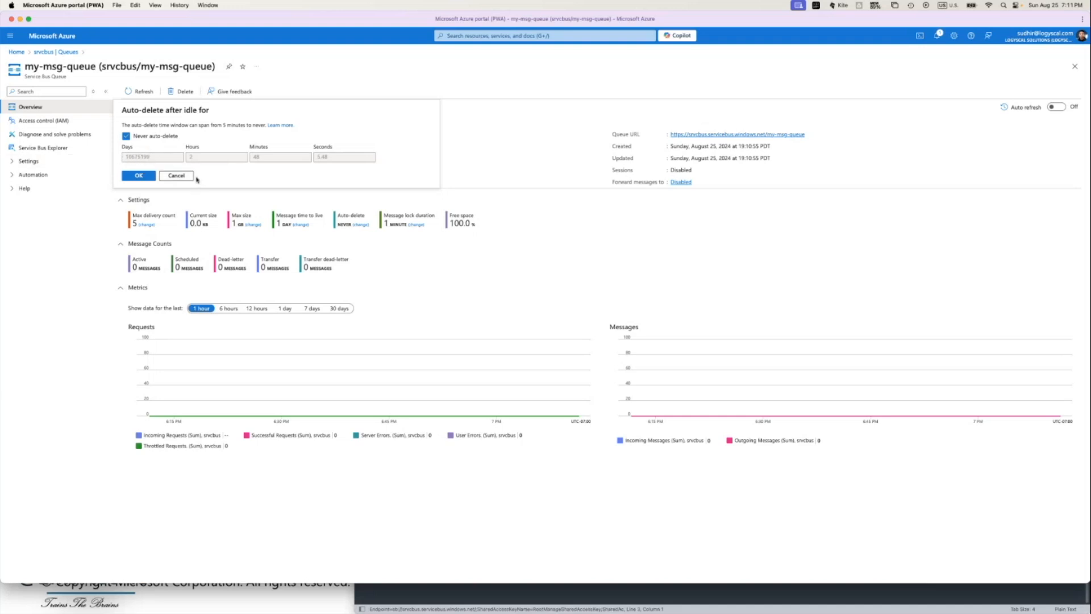
left_click(176, 175)
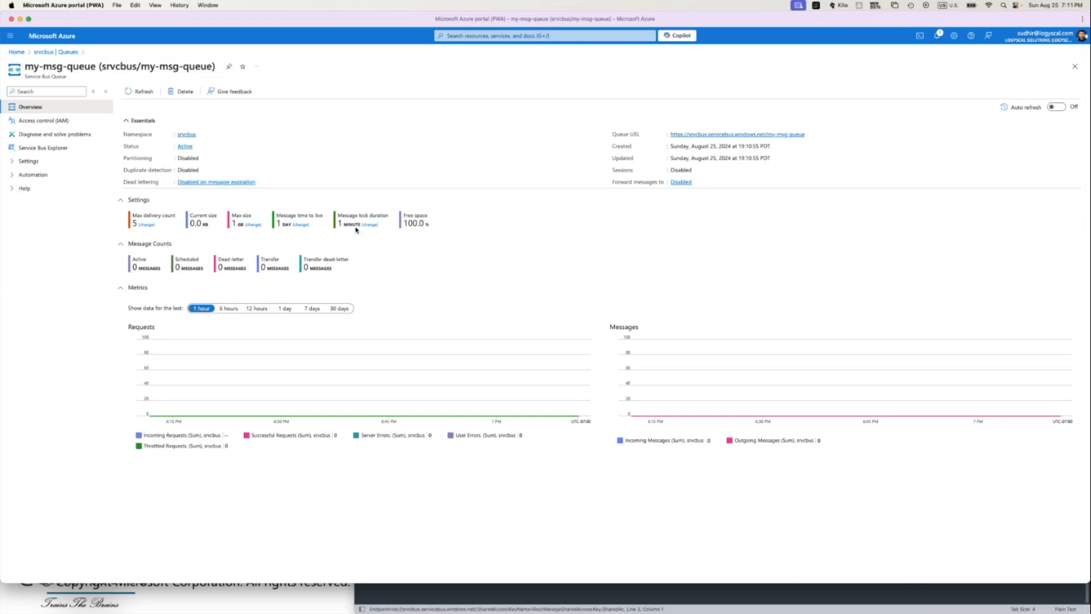
left_click(370, 225)
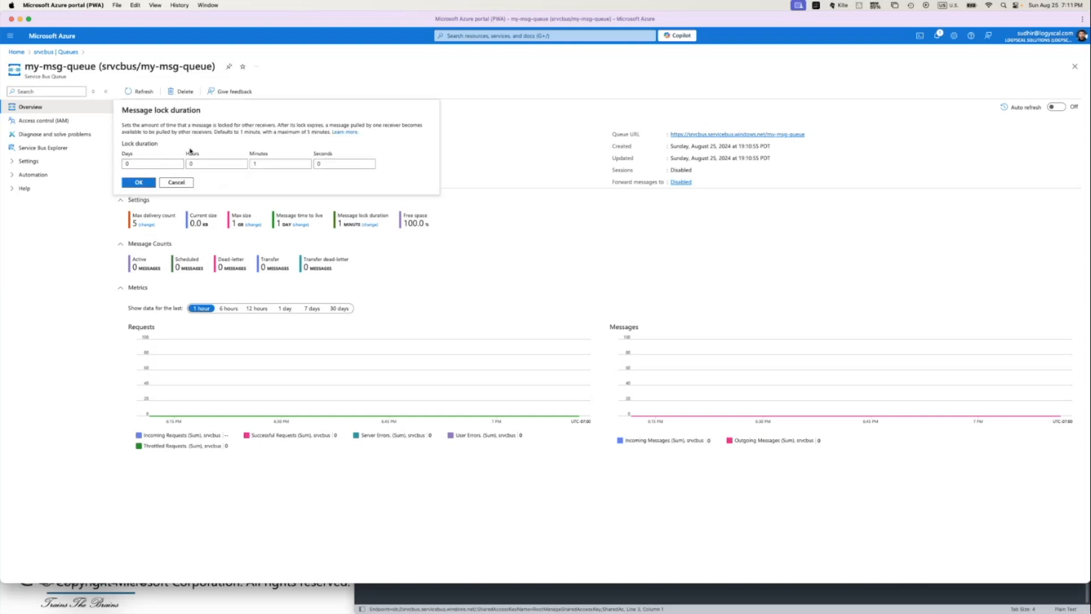
left_click(177, 182)
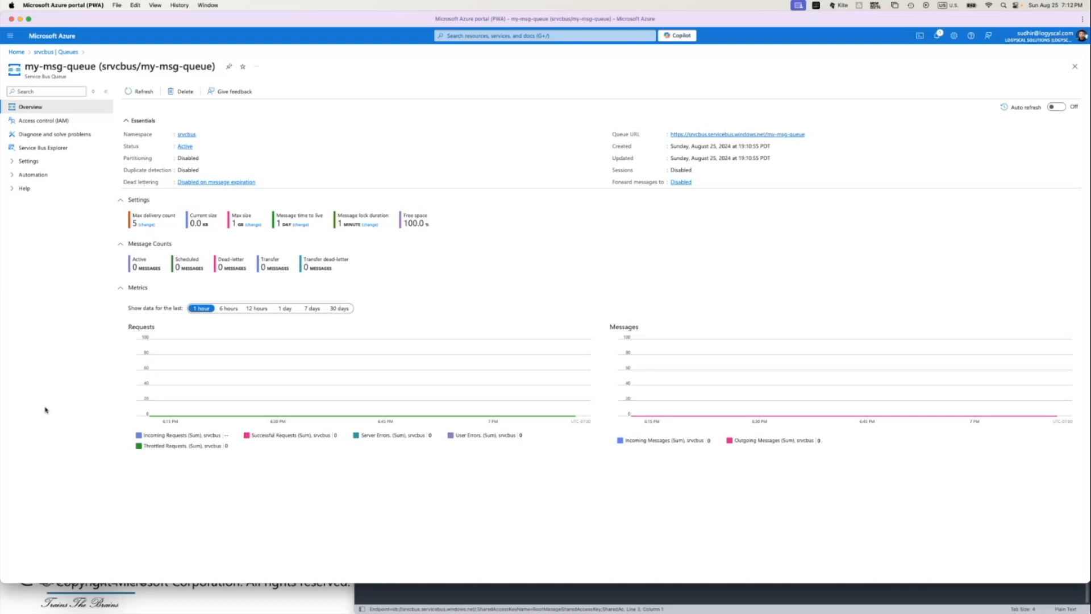
Compose a text/plain message in the queue's Service Bus Explorer with the body "Hello !!! This is first msg.".
left_click(59, 150)
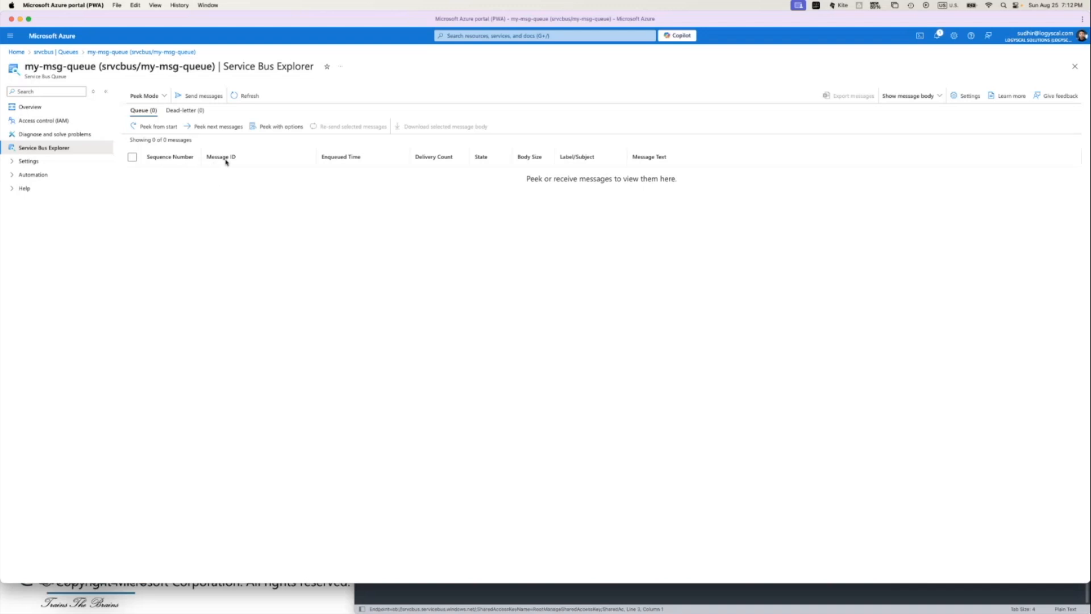
left_click(206, 97)
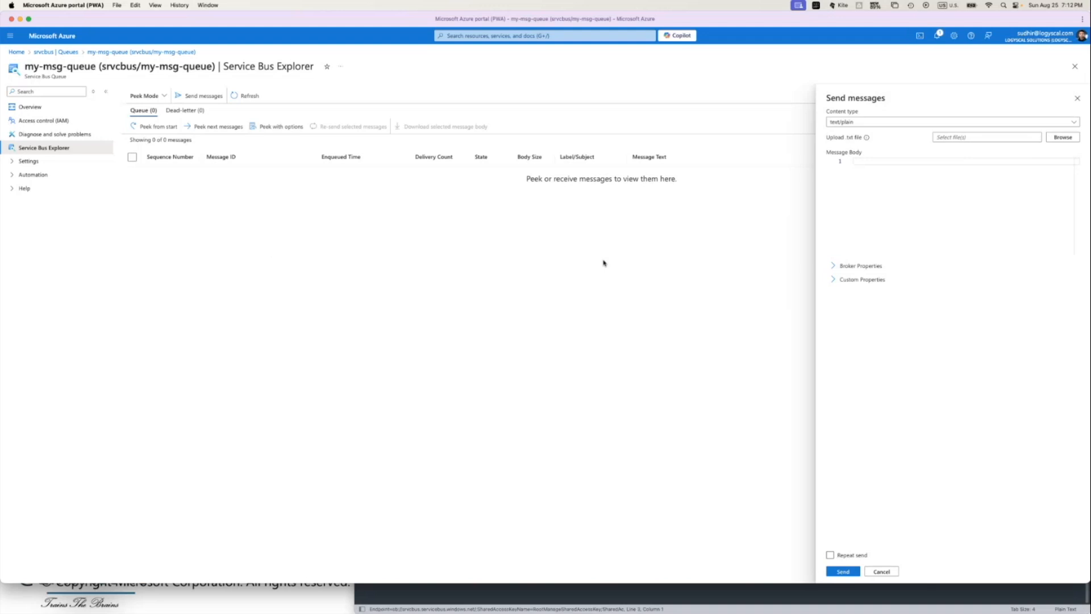
left_click(951, 124)
left_click(905, 135)
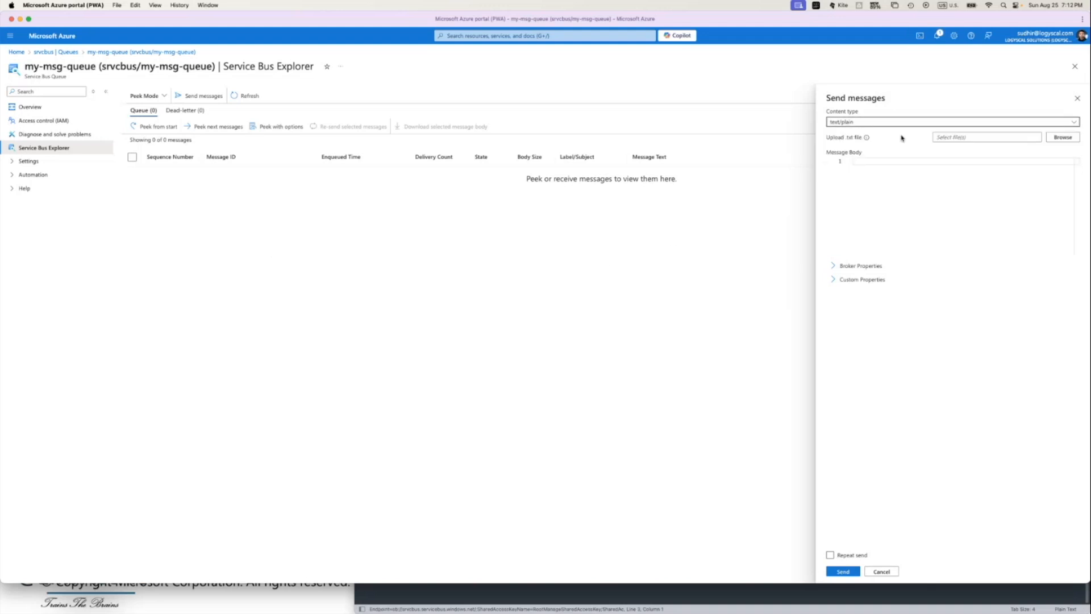
left_click(968, 137)
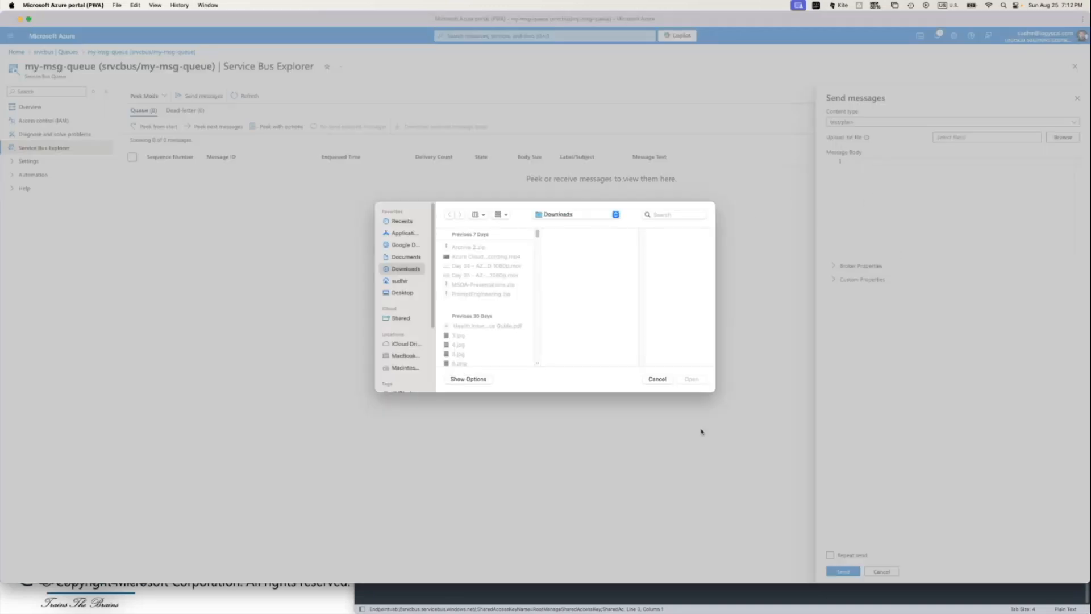
left_click(658, 380)
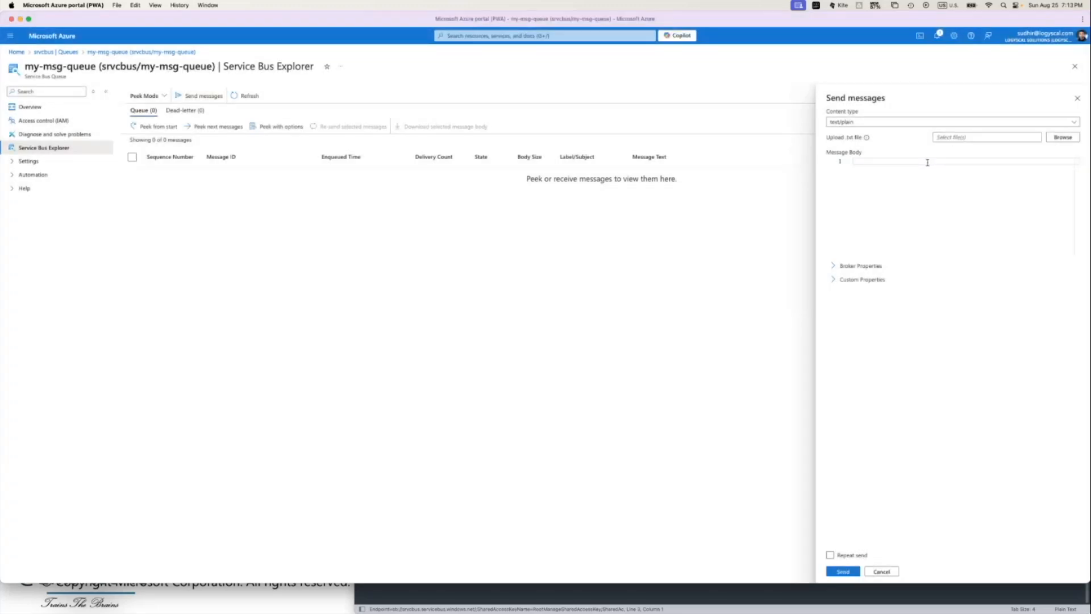
type("Hello !!! This is first msg.")
Look over the message's broker properties and repeat send options, and send the message without repeating.
left_click(835, 267)
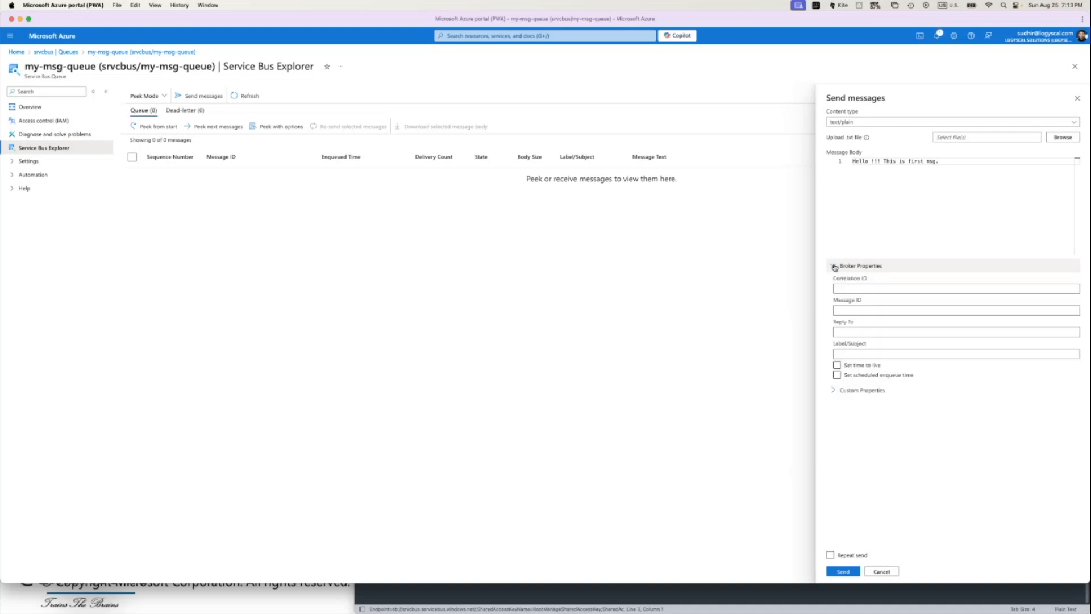
left_click(835, 266)
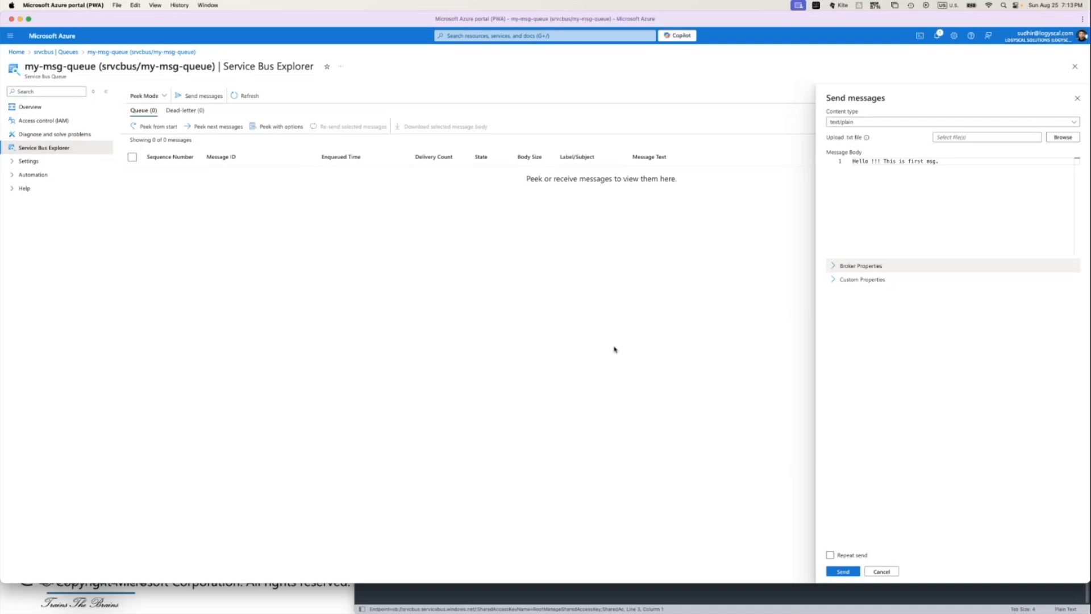
left_click(830, 556)
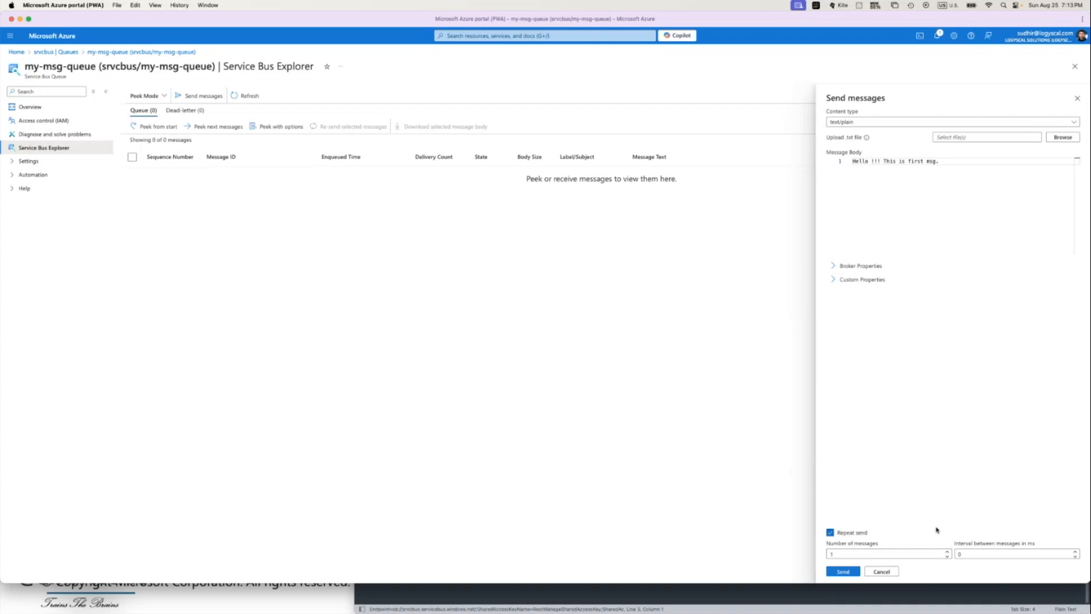
left_click(830, 533)
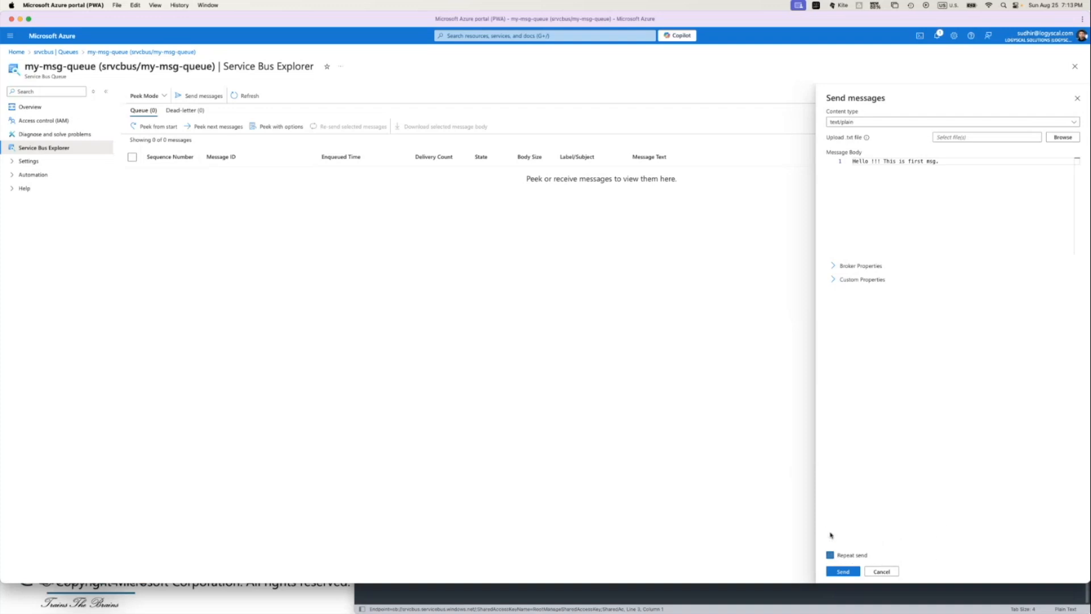
left_click(845, 572)
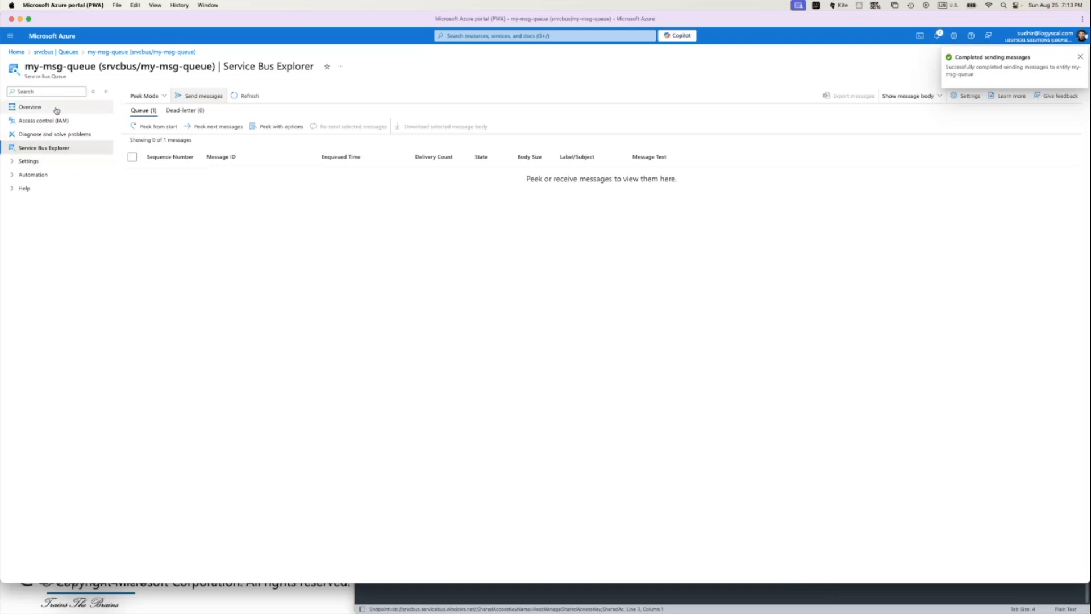
Check the active message count and current size in the queue's overview.
left_click(36, 112)
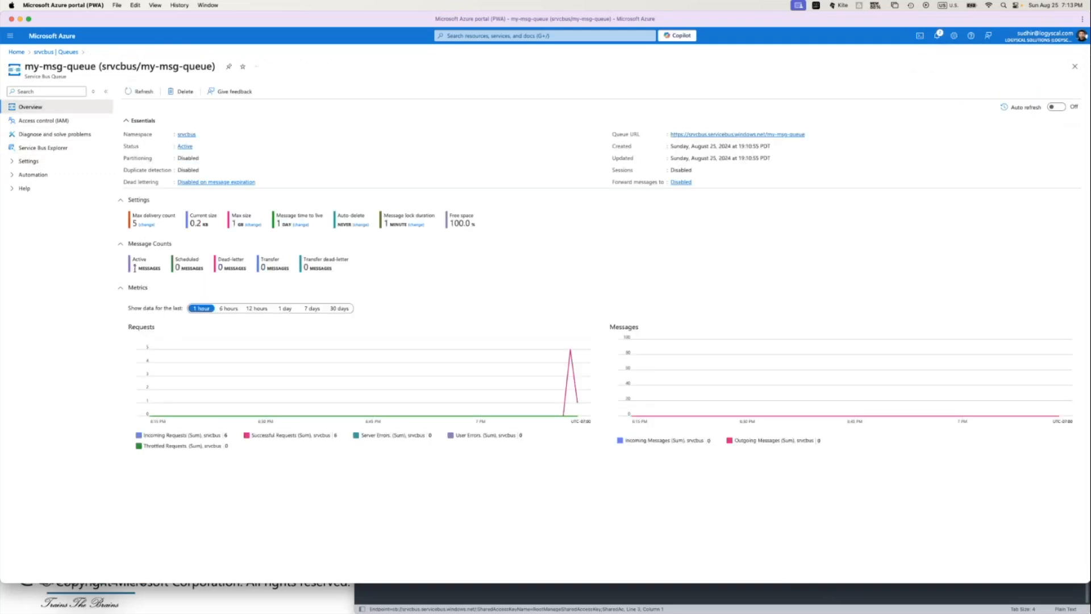
left_click_drag(138, 269, 160, 270)
left_click_drag(209, 225, 194, 224)
left_click(611, 230)
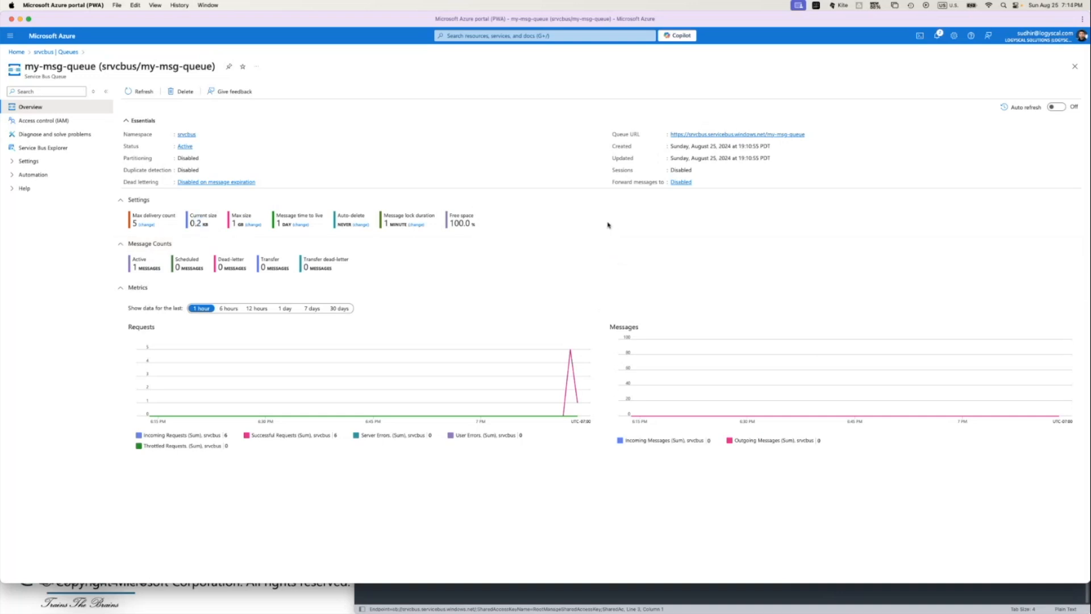
Begin a new message to the queue in Service Bus Explorer with the content type application/json.
left_click(36, 149)
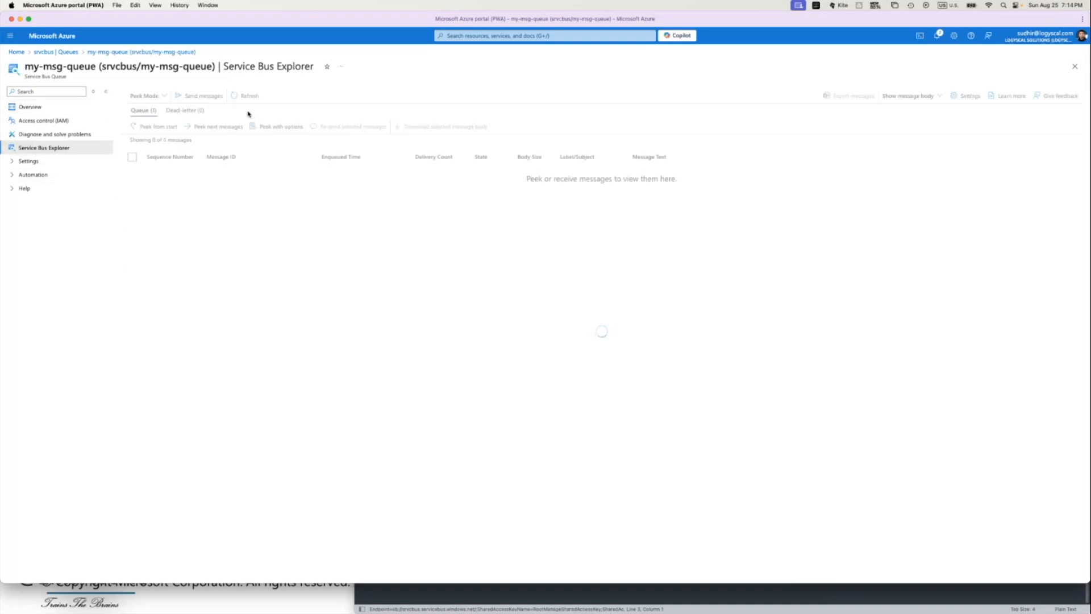
left_click(204, 96)
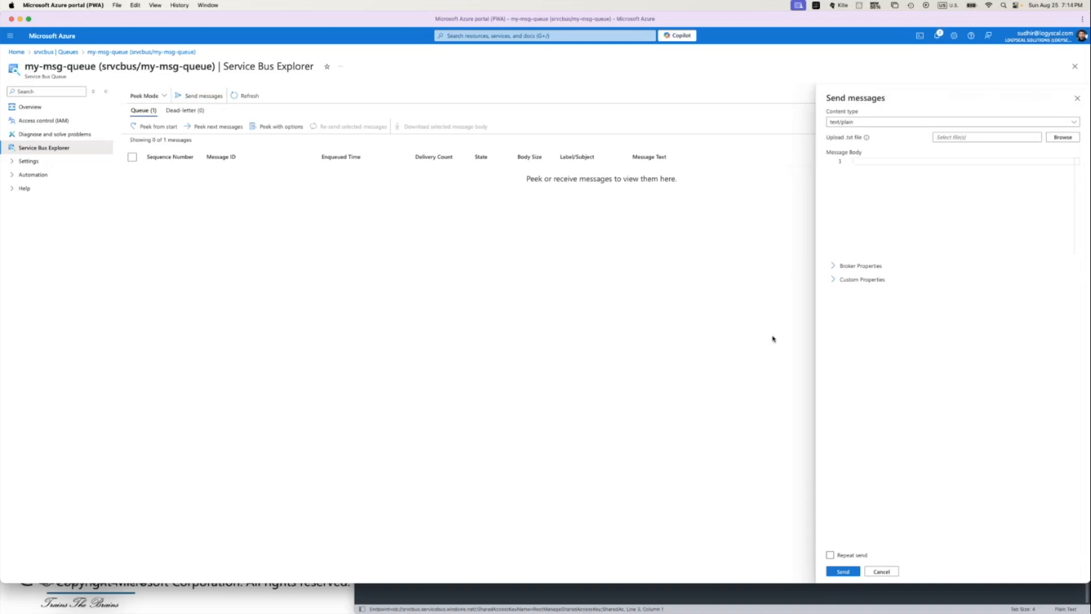
left_click(968, 124)
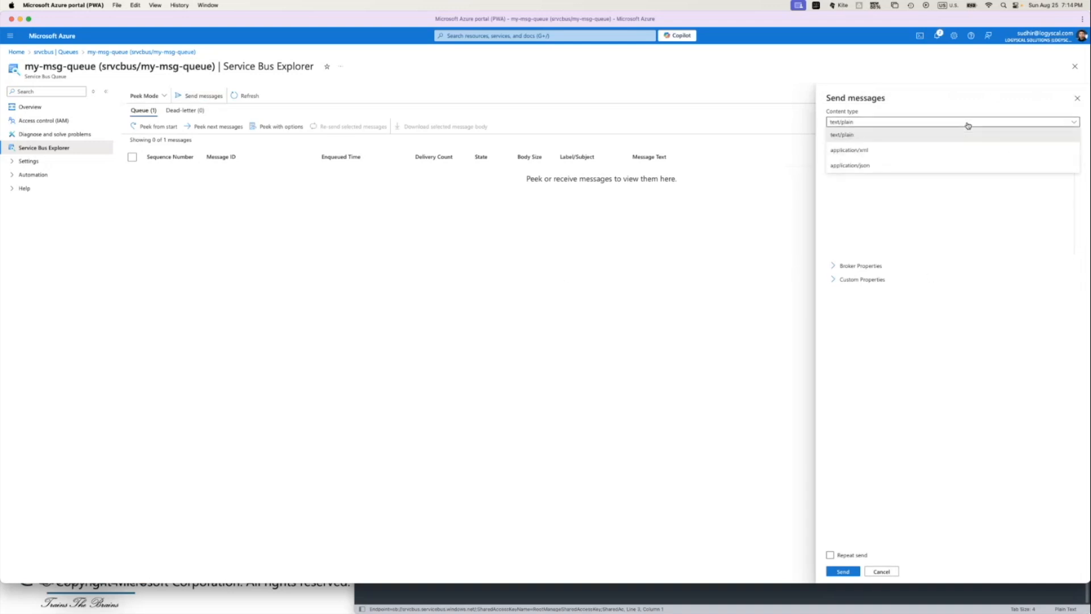
left_click(881, 166)
left_click(889, 161)
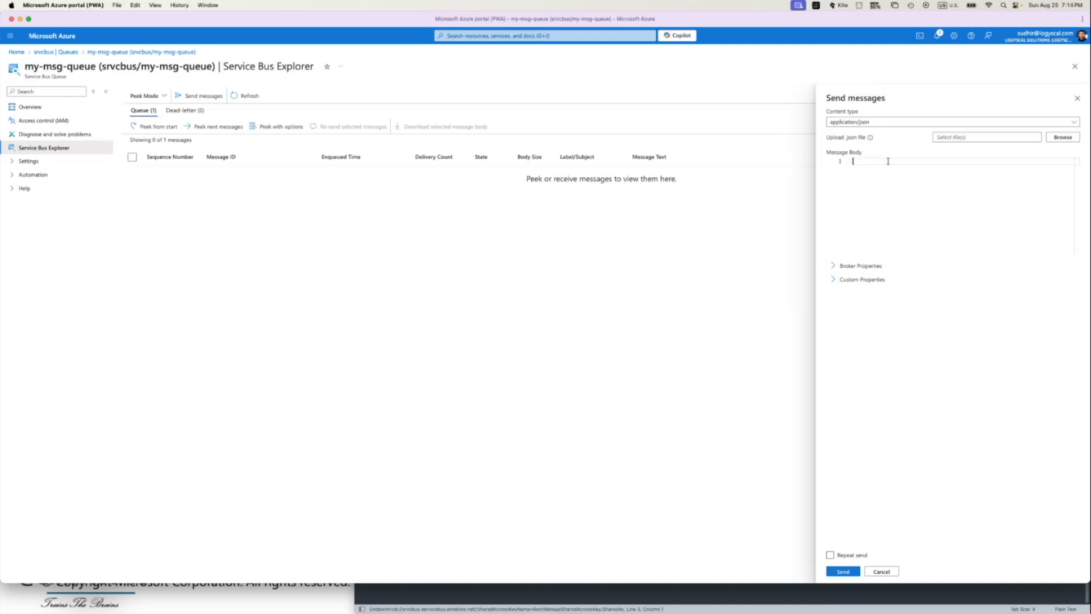
Write a JSON message body with a "name" field holding the person's first name and a "Country" field set to "USA".
type("{\"")
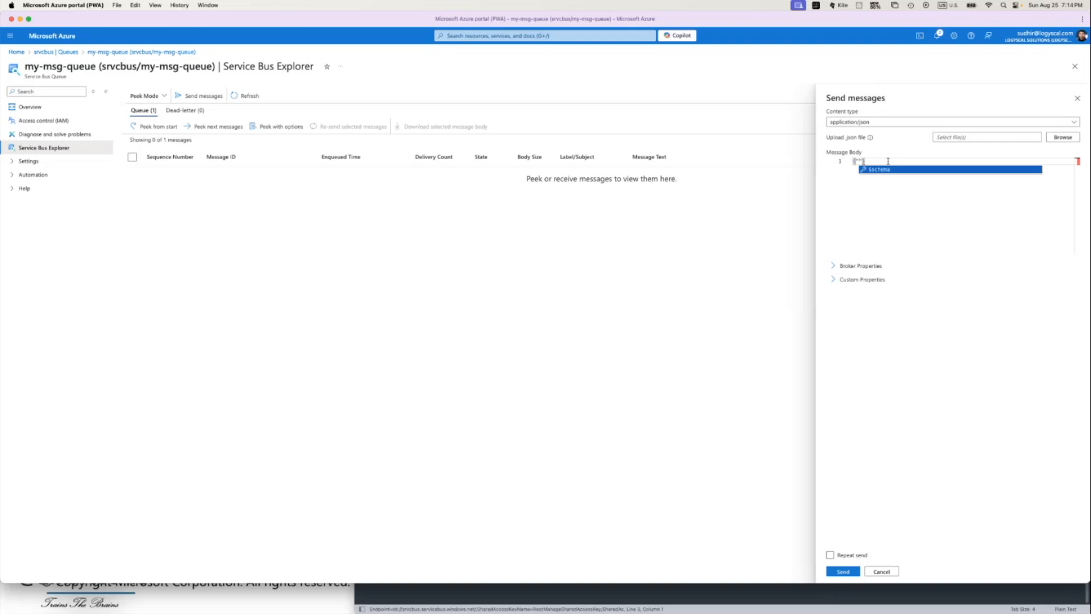
type("name\": \"Sudhir\"")
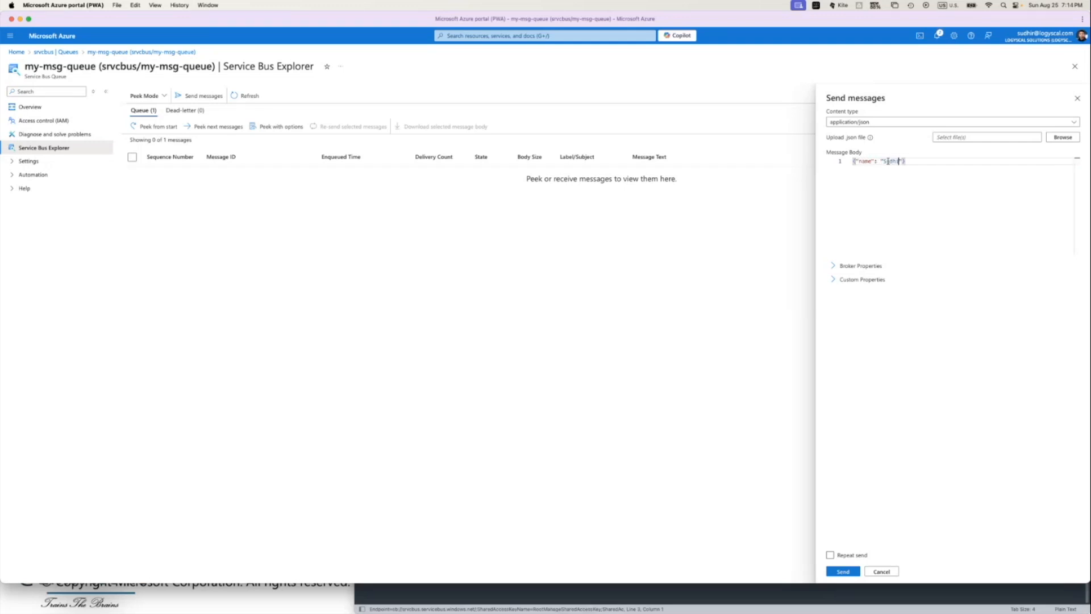
type(",")
key("Return")
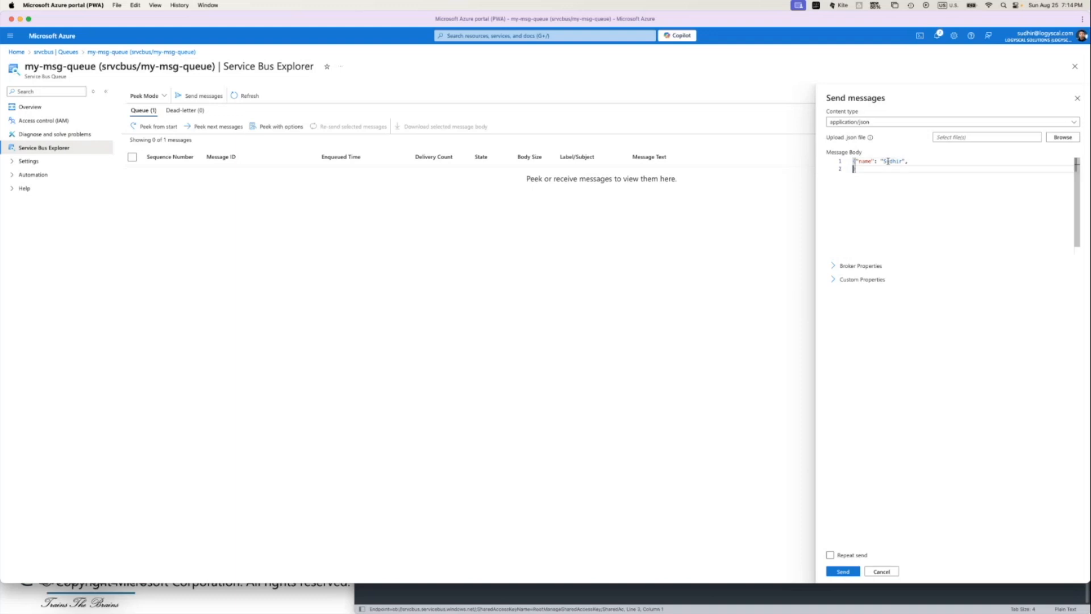
type("\"")
key("Escape")
type("Country\": \"USA")
Format the JSON body with each brace on its own line and the fields indented.
left_click(902, 169)
key("Return")
left_click(855, 161)
key("Return")
key("BackSpace")
key("Tab")
key("Tab")
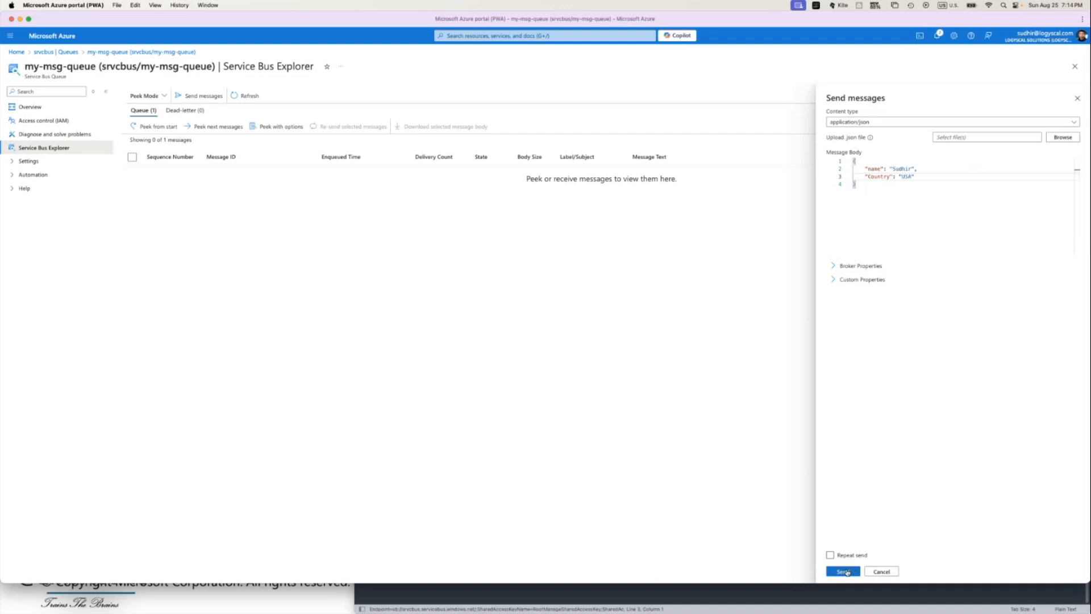
Add an "info" field with "Hello !!! This is Second Message" to the JSON body and send the message.
left_click(930, 179)
type(",")
key("Return")
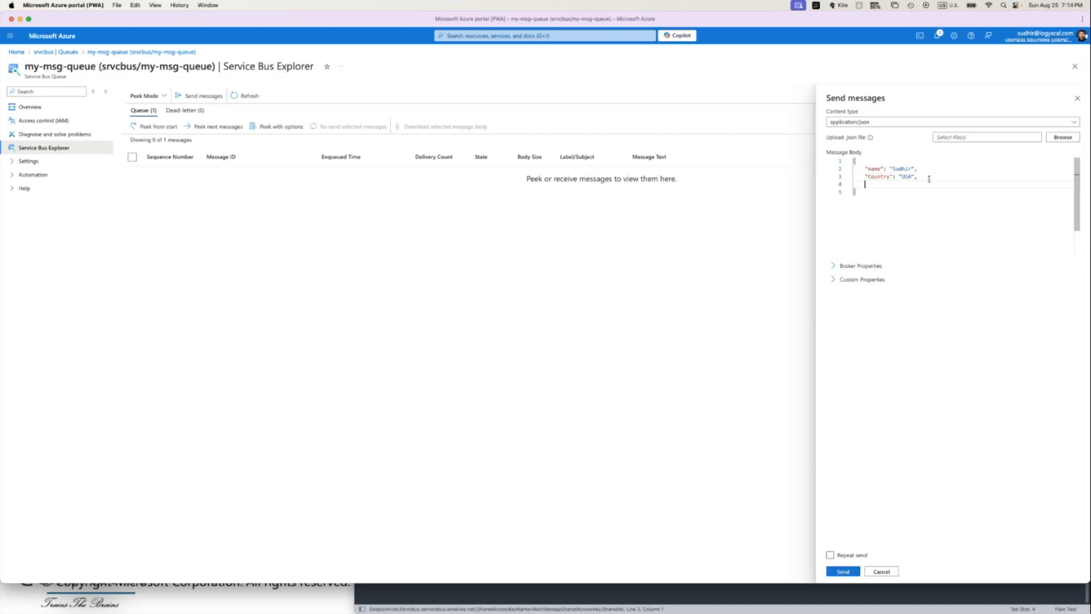
type("\"me")
key("BackSpace")
key("BackSpace")
type("info\": \"Hello !!! This is Second Message")
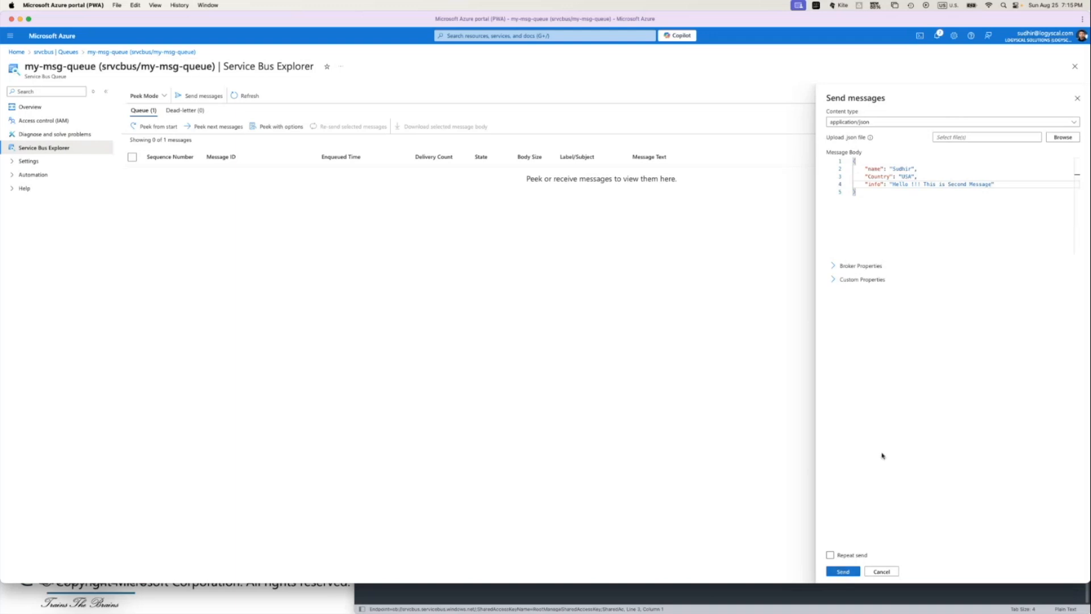
left_click(844, 573)
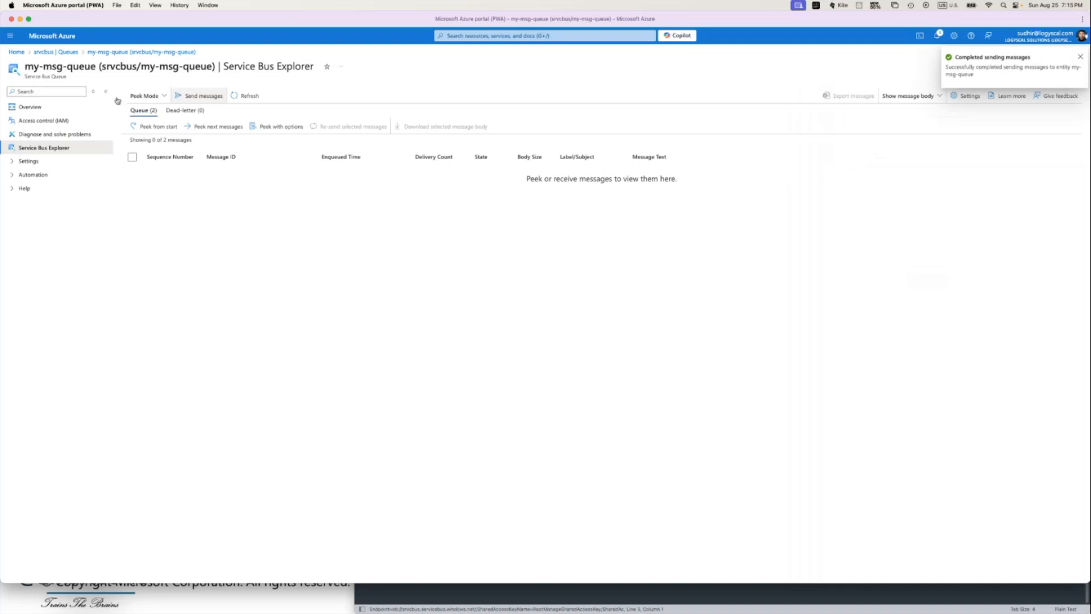
Check the queue's message counts in the overview and the message body display options in Service Bus Explorer.
left_click(30, 108)
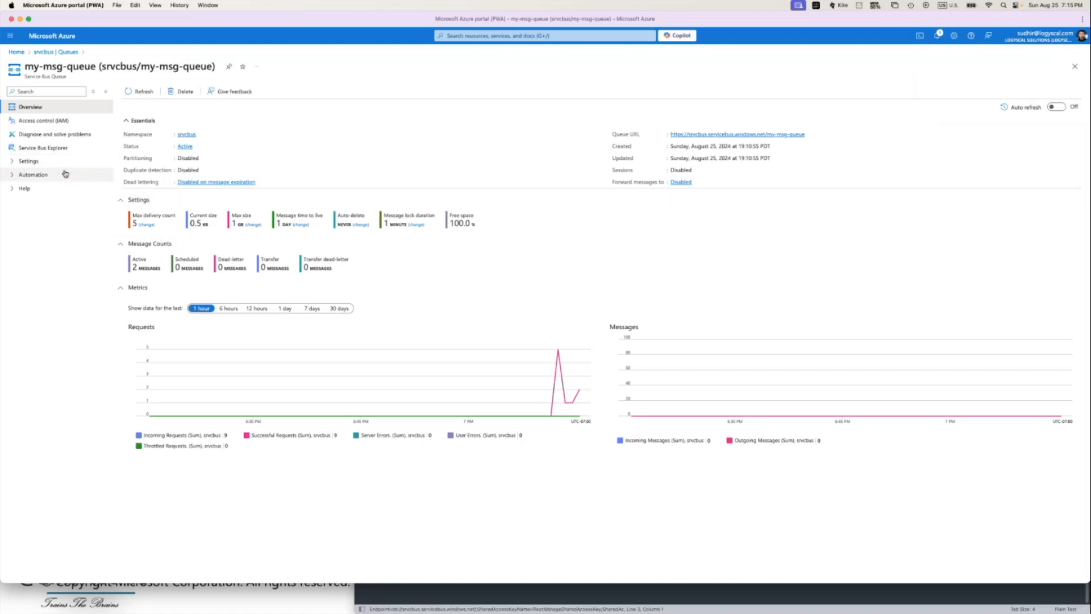
left_click(46, 149)
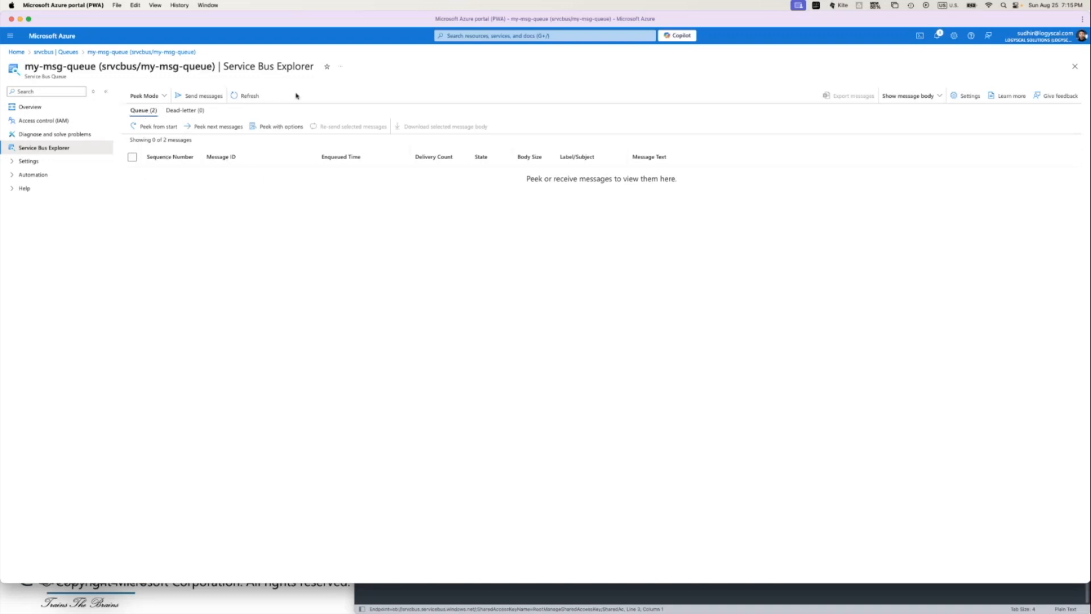
left_click(940, 98)
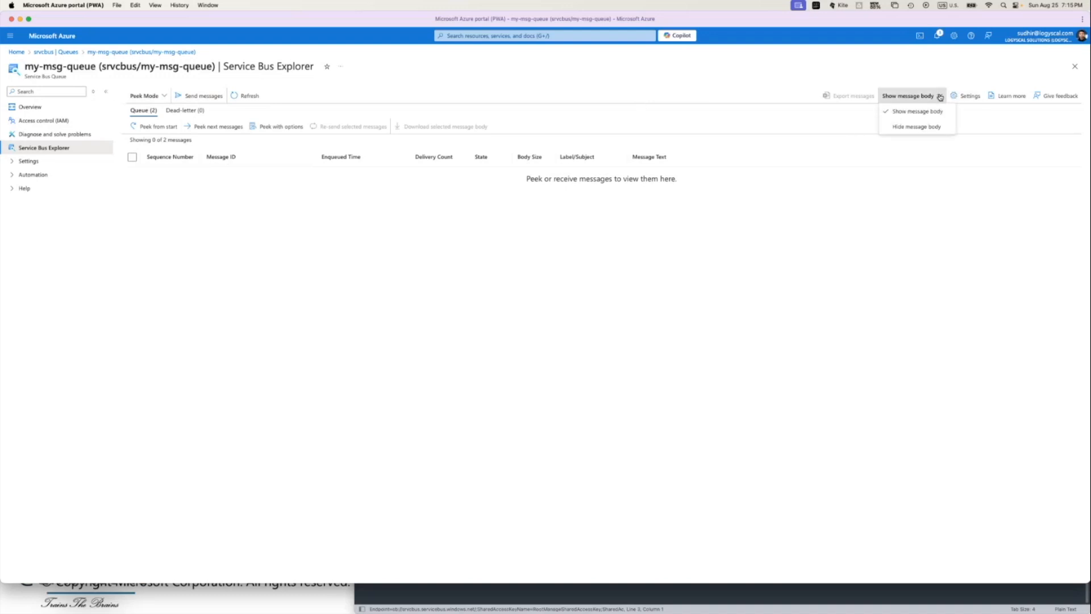
left_click(925, 163)
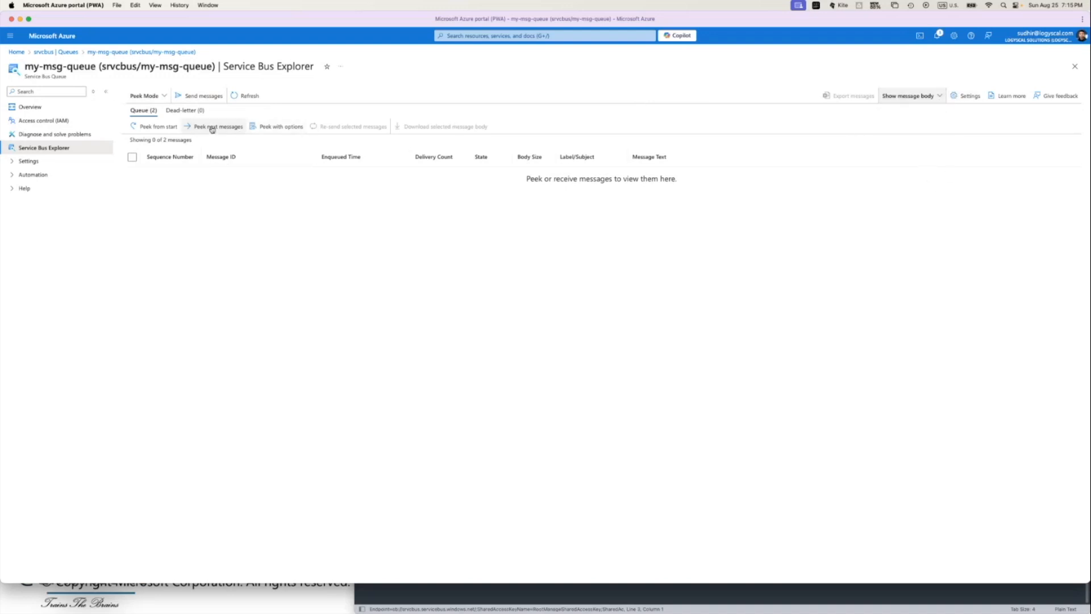
Keep Peek Mode, view the peek options without applying them, and peek the queue's messages from the start.
left_click(166, 97)
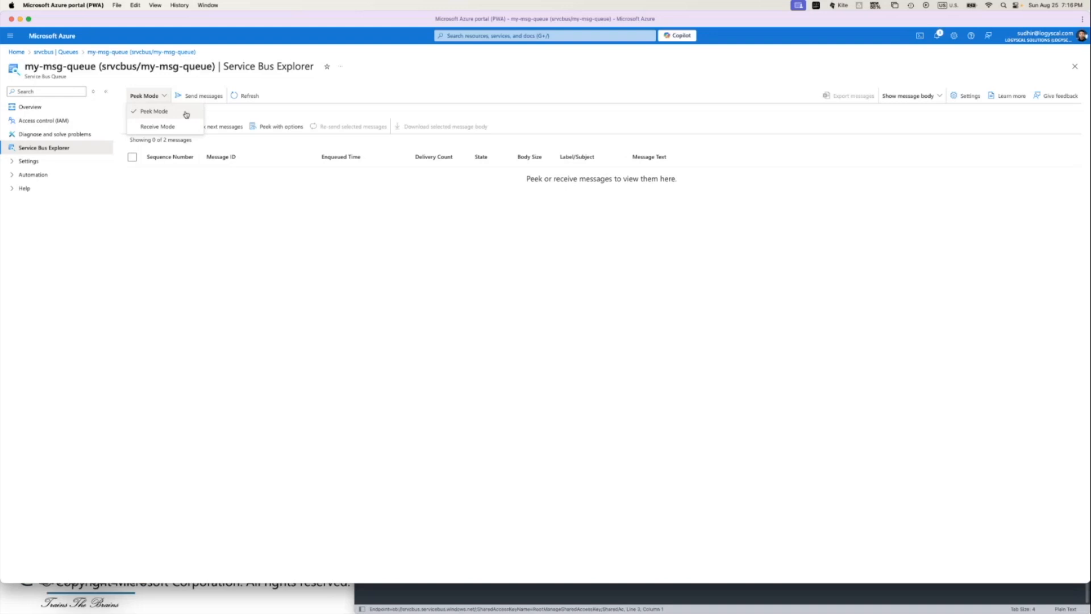
left_click(186, 112)
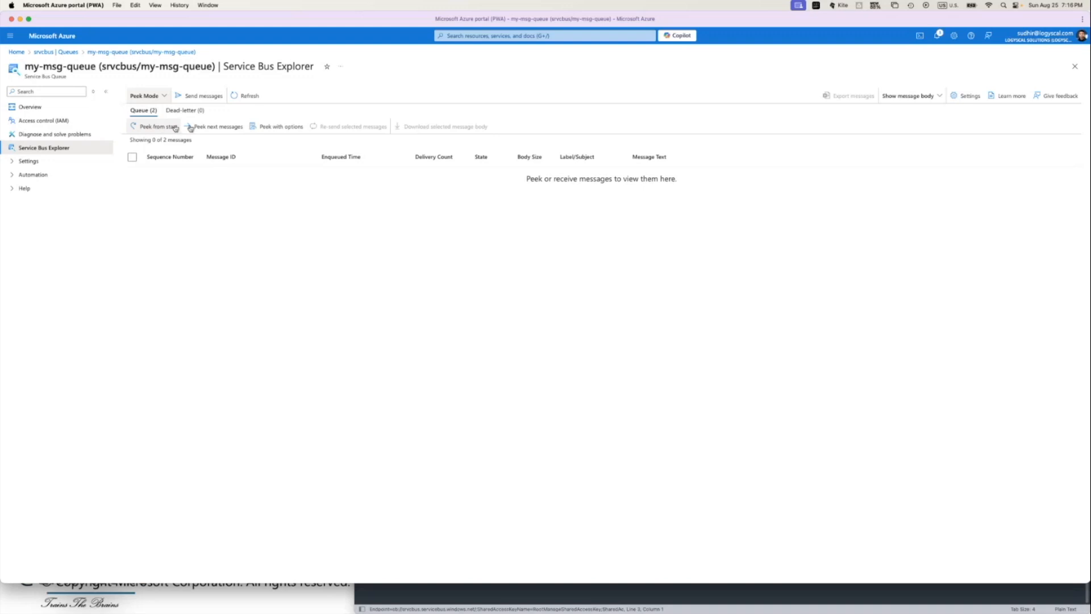
left_click(276, 127)
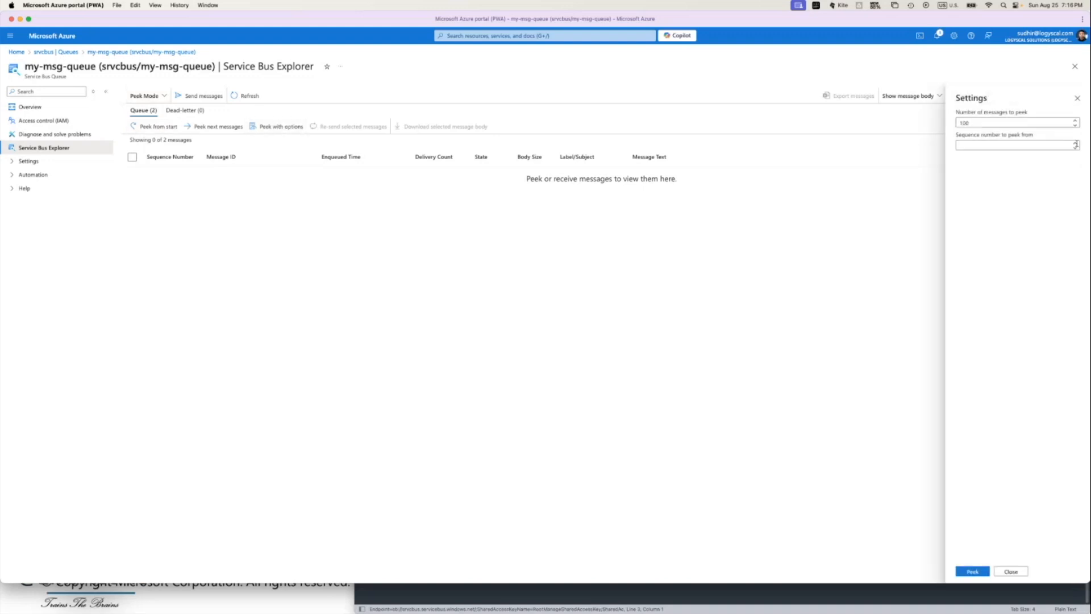
left_click(1078, 99)
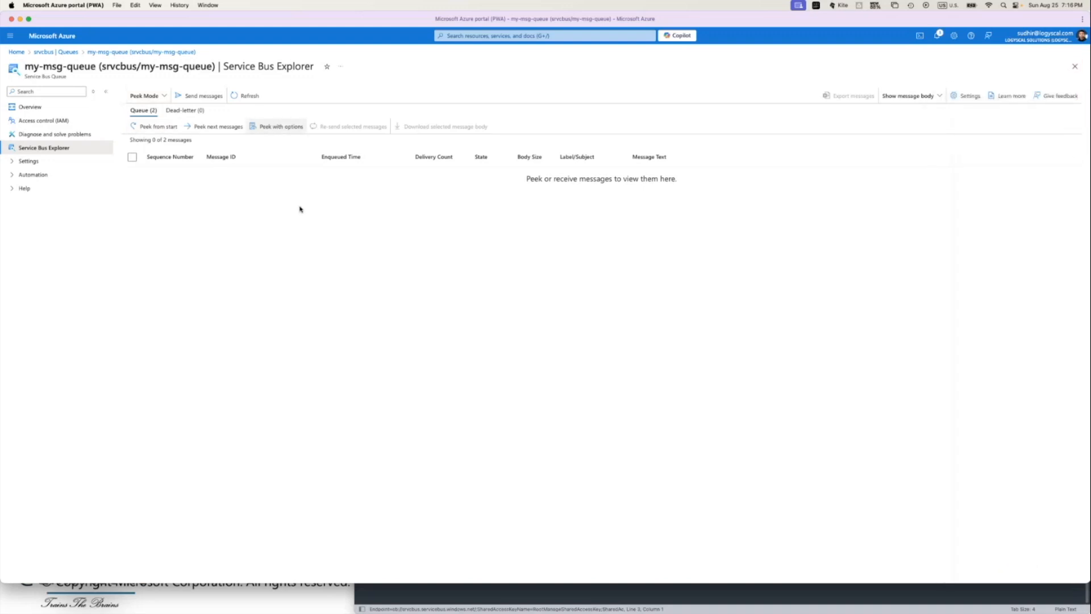
left_click(155, 130)
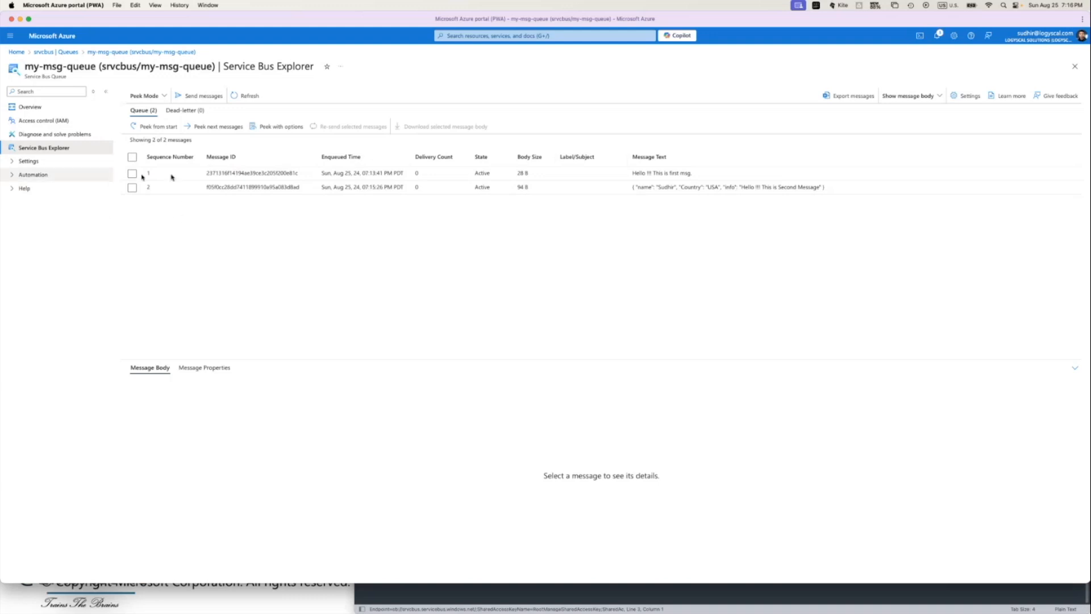
Reload the queue's overview and check the active message count.
left_click(34, 106)
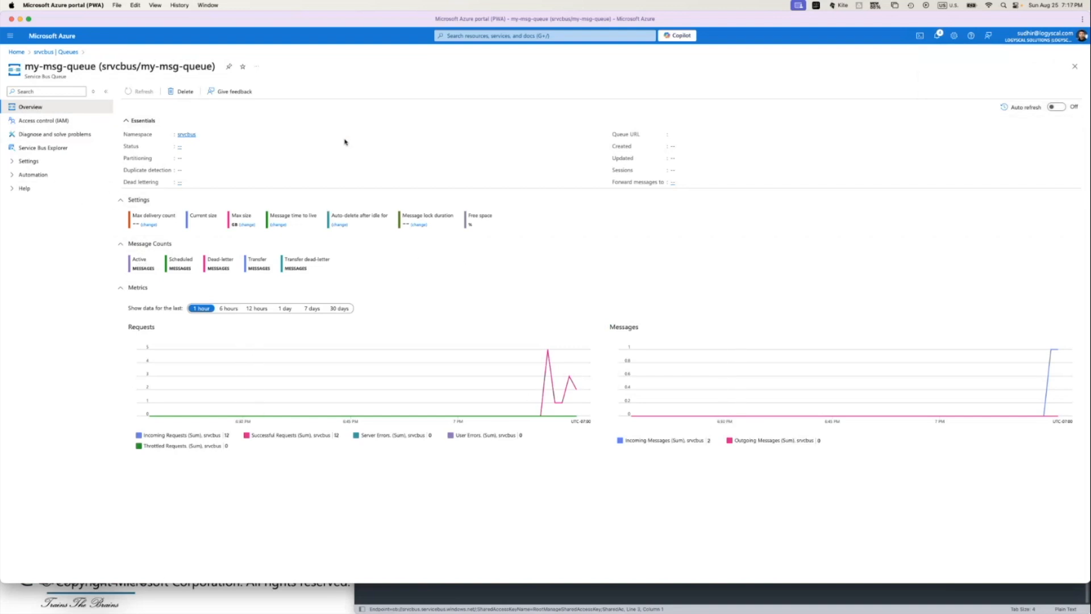
key("super+r")
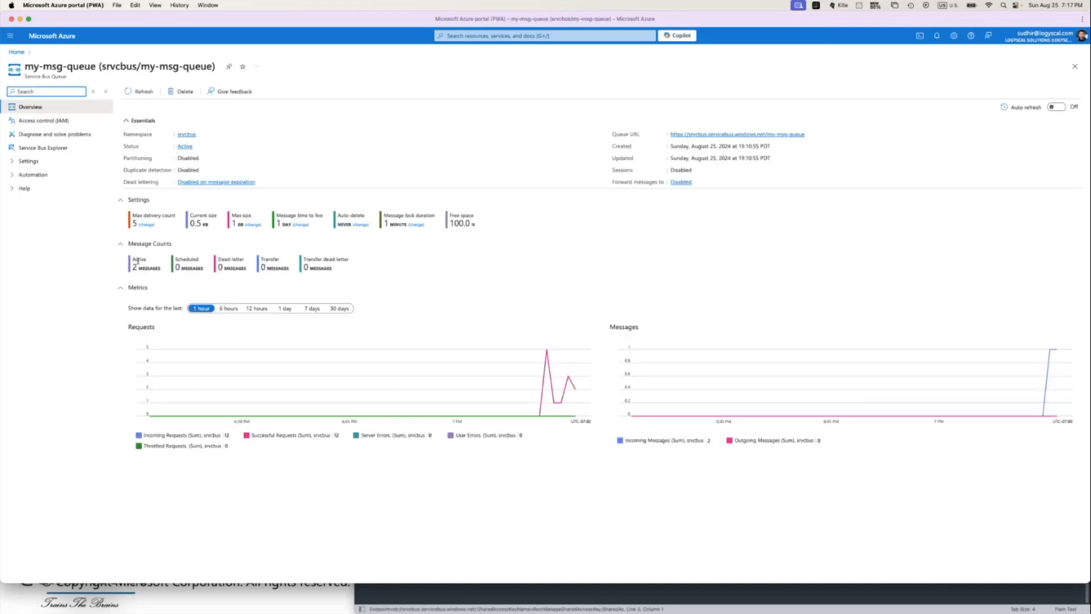
left_click_drag(163, 272, 134, 268)
left_click(99, 263)
left_click_drag(135, 268, 167, 271)
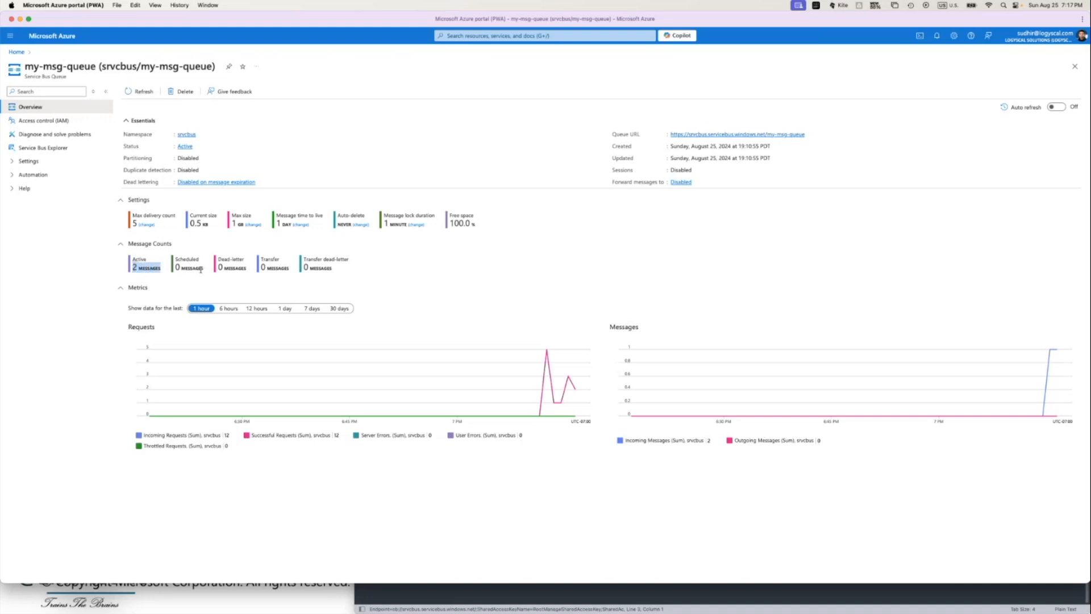
left_click(156, 263)
left_click_drag(162, 272, 133, 267)
left_click(64, 276)
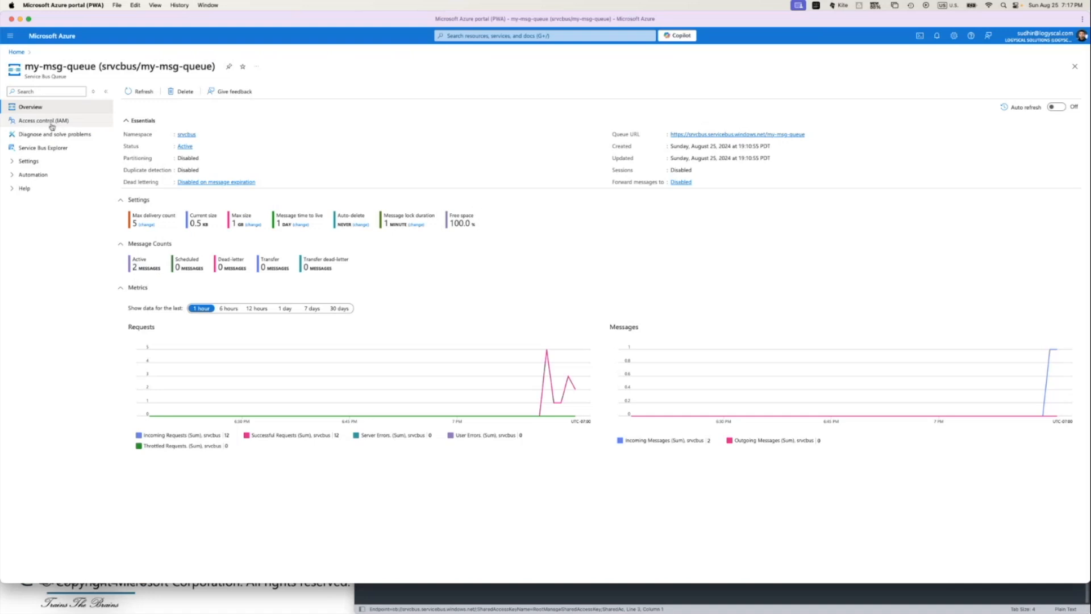
Switch Service Bus Explorer to Receive Mode and receive 1 message with PeekLock.
left_click(40, 148)
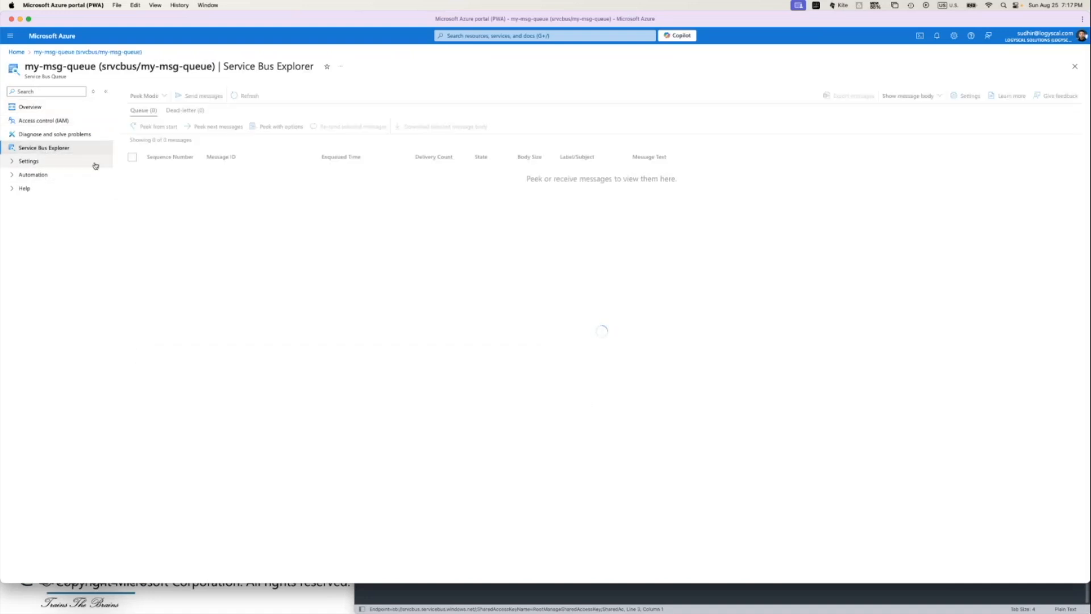
left_click(163, 97)
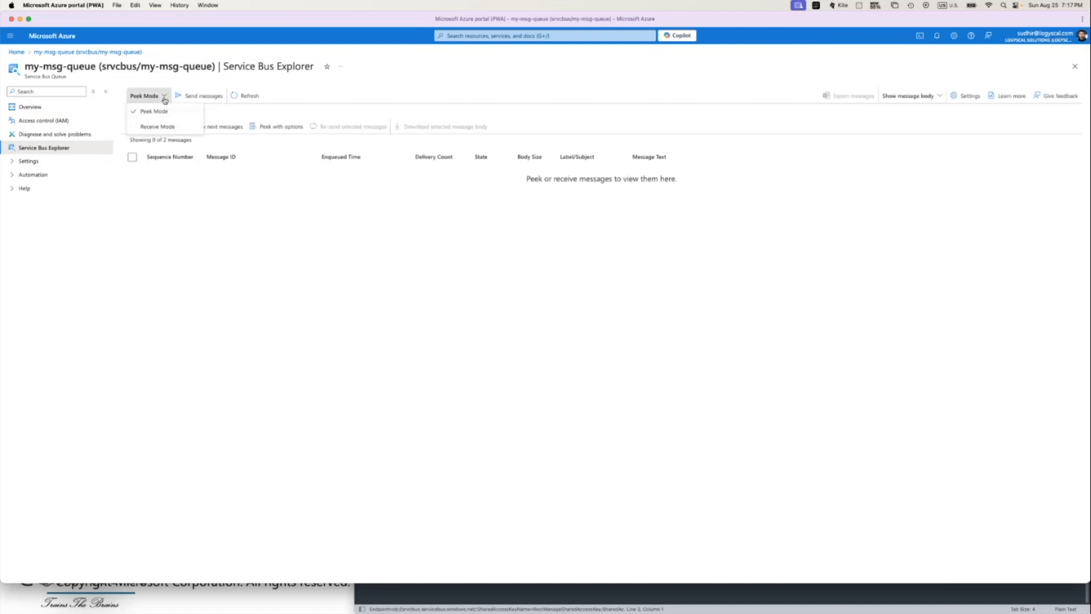
left_click(157, 127)
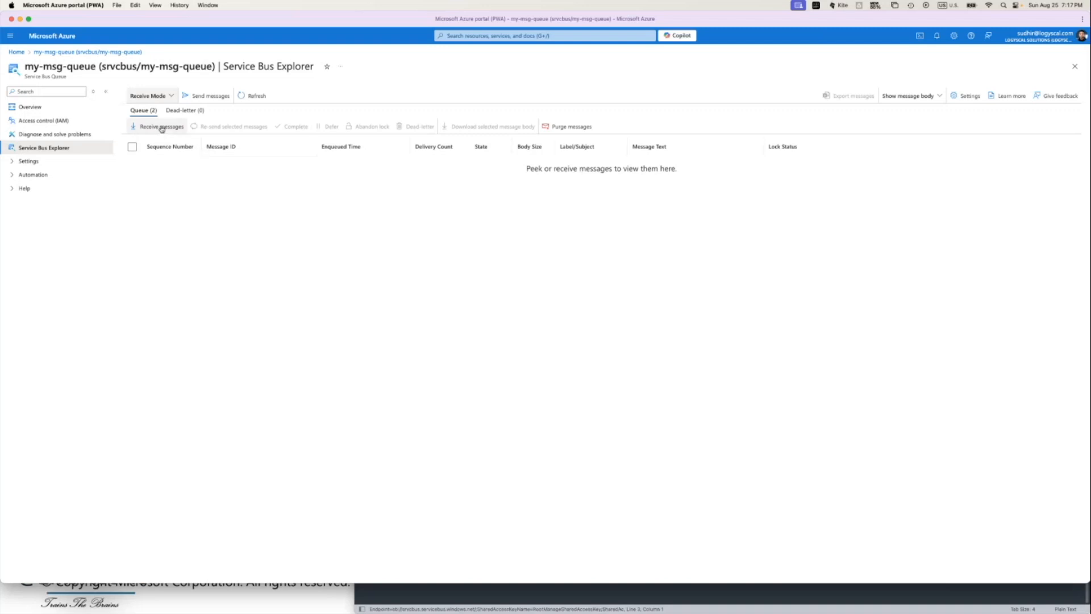
left_click(162, 127)
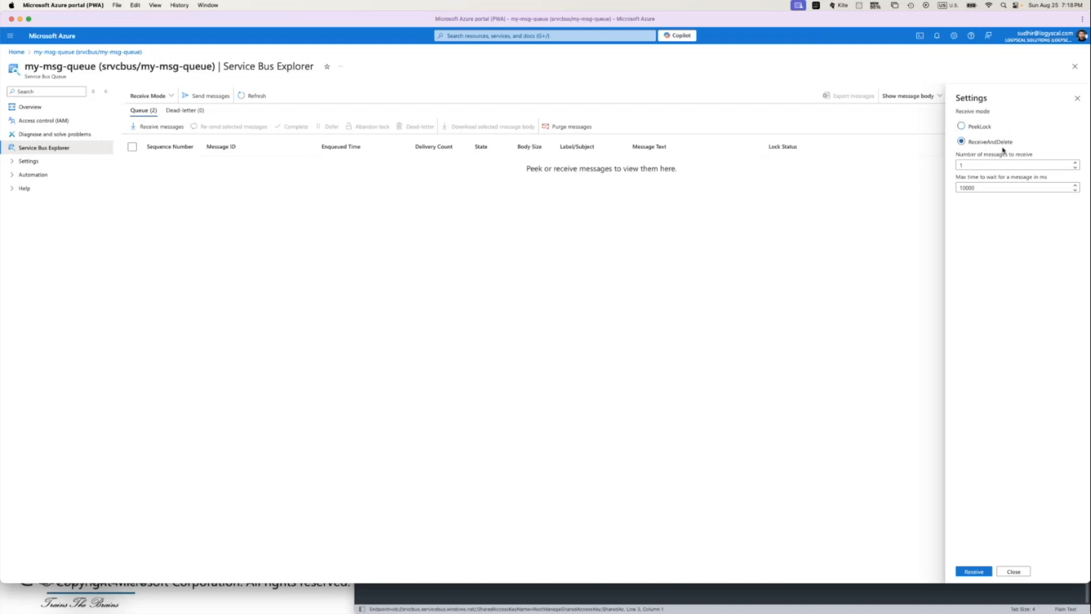
double_click(1000, 165)
left_click(1068, 132)
left_click(974, 571)
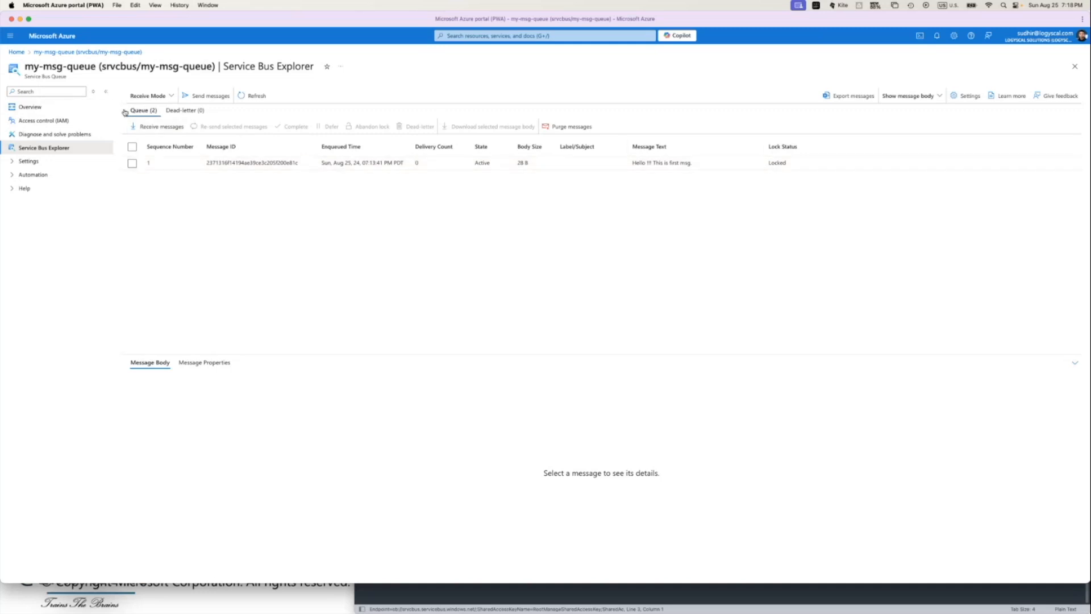
Refresh the received messages and recheck the active message count in the queue's overview.
left_click(242, 97)
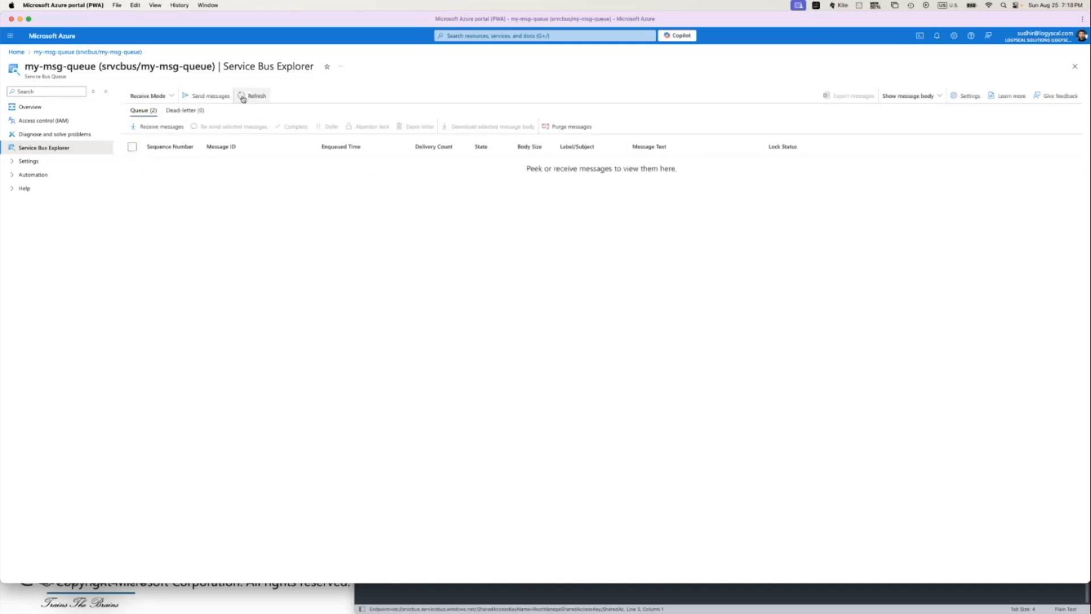
left_click(33, 112)
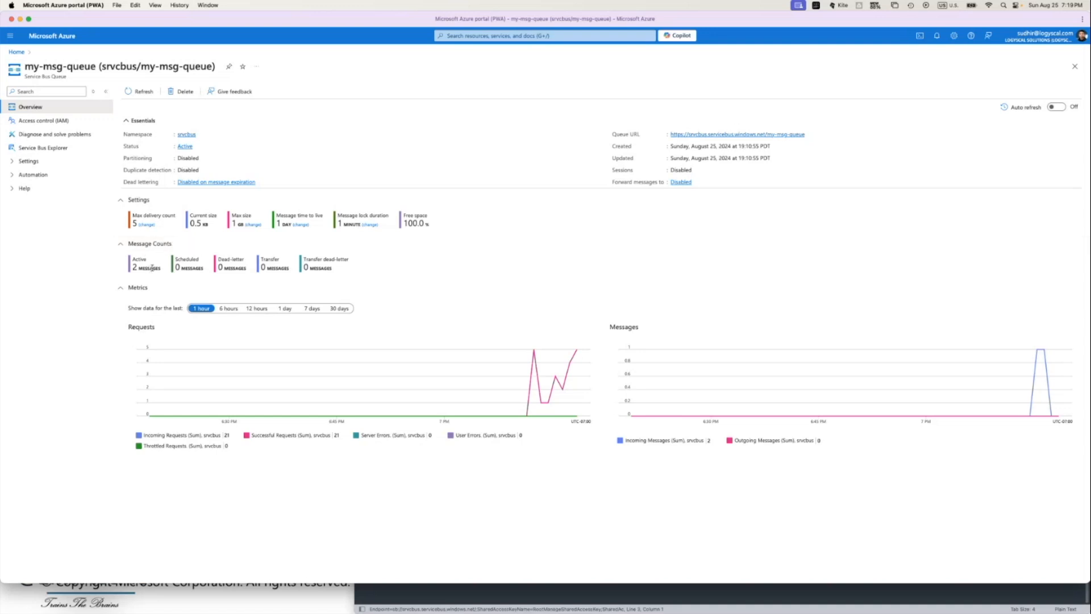
Return to Receive Mode in Service Bus Explorer, increase the number of messages to receive, and receive them.
left_click(41, 151)
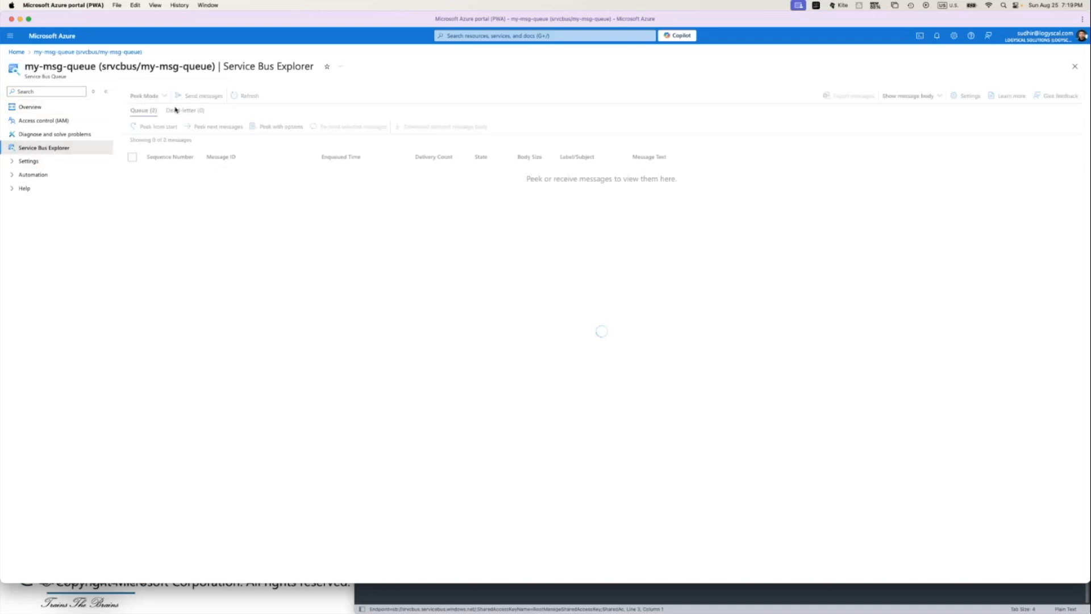
left_click(161, 96)
left_click(171, 127)
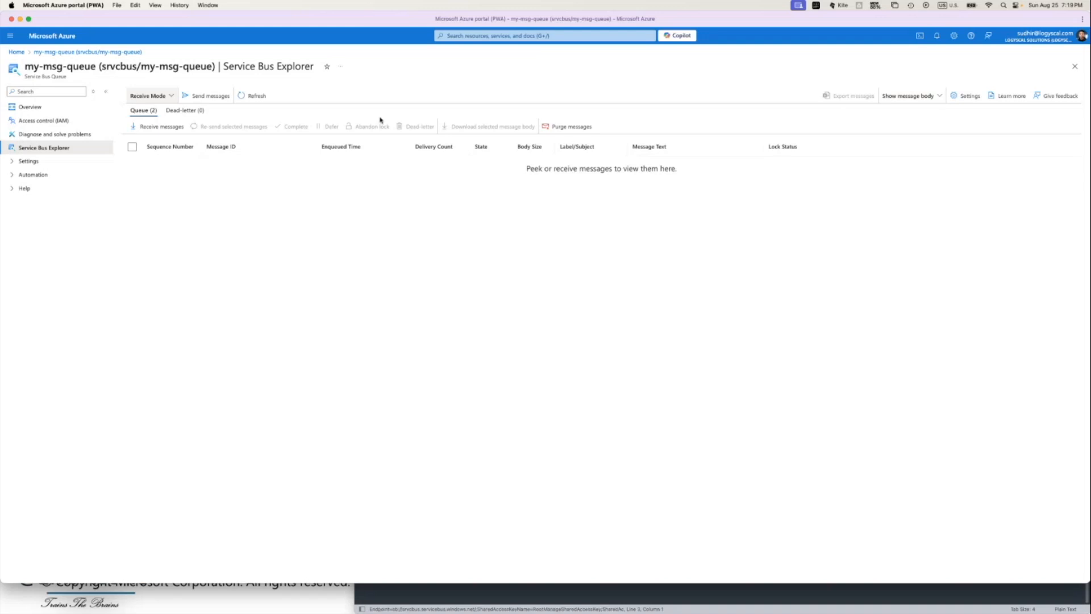
left_click(154, 127)
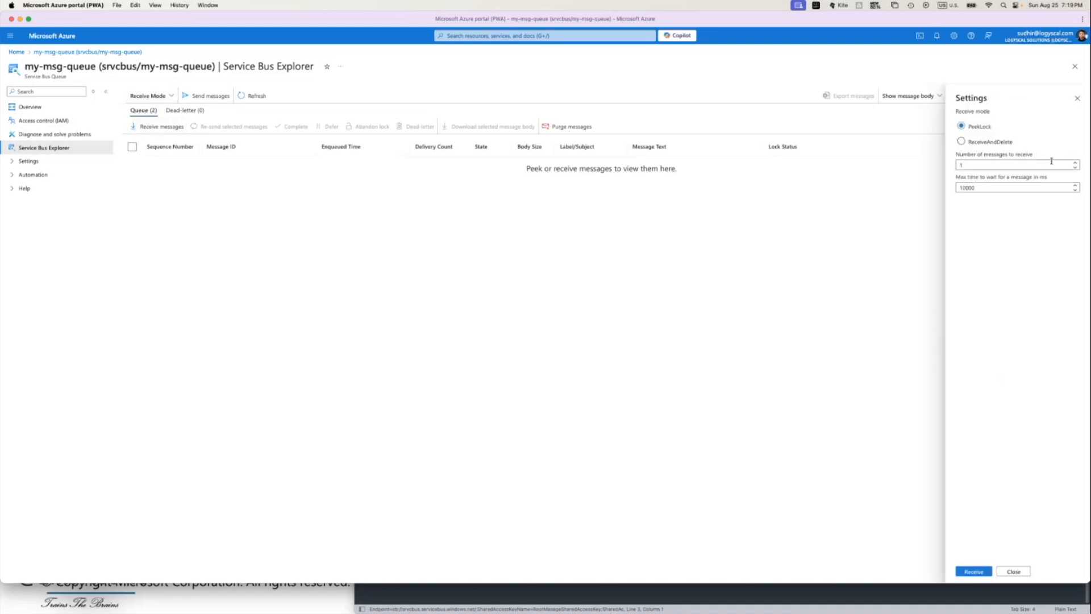
left_click(1075, 163)
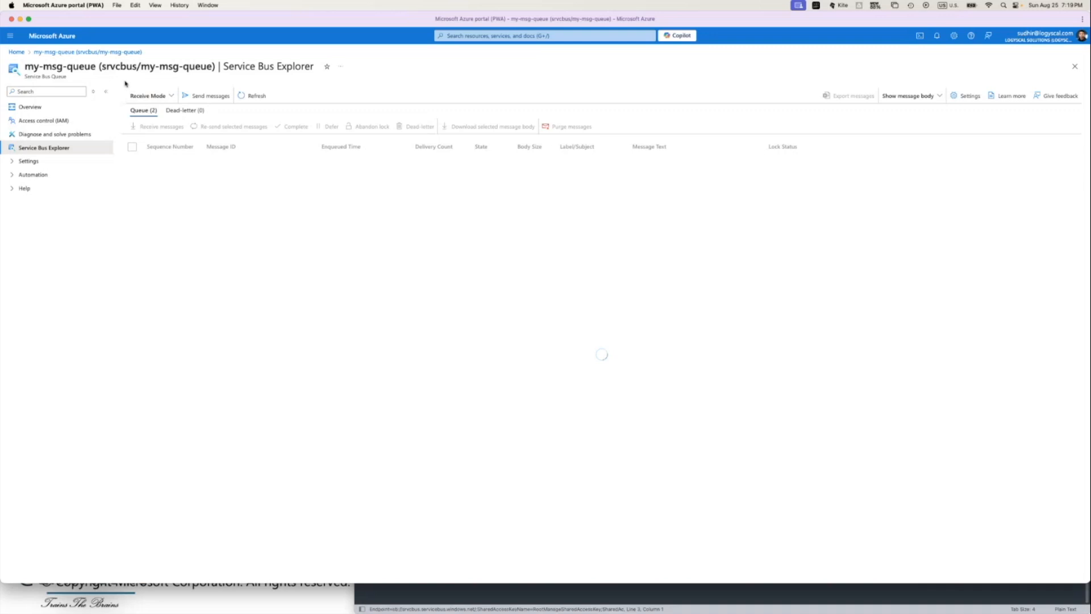
Refresh the queue's message list and inspect the remaining JSON message's body and properties.
left_click(242, 97)
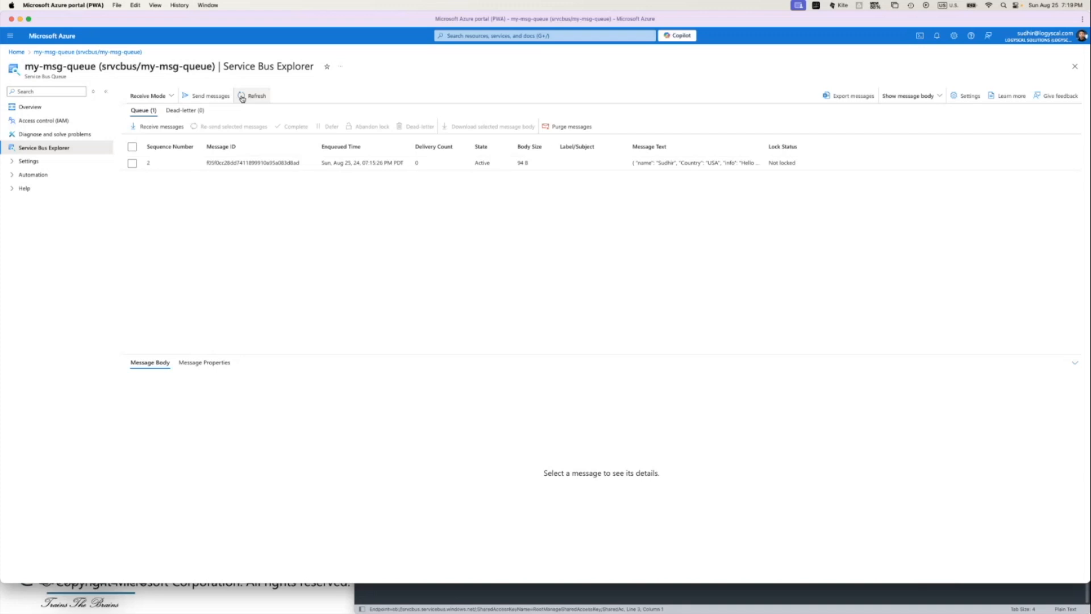
left_click(711, 166)
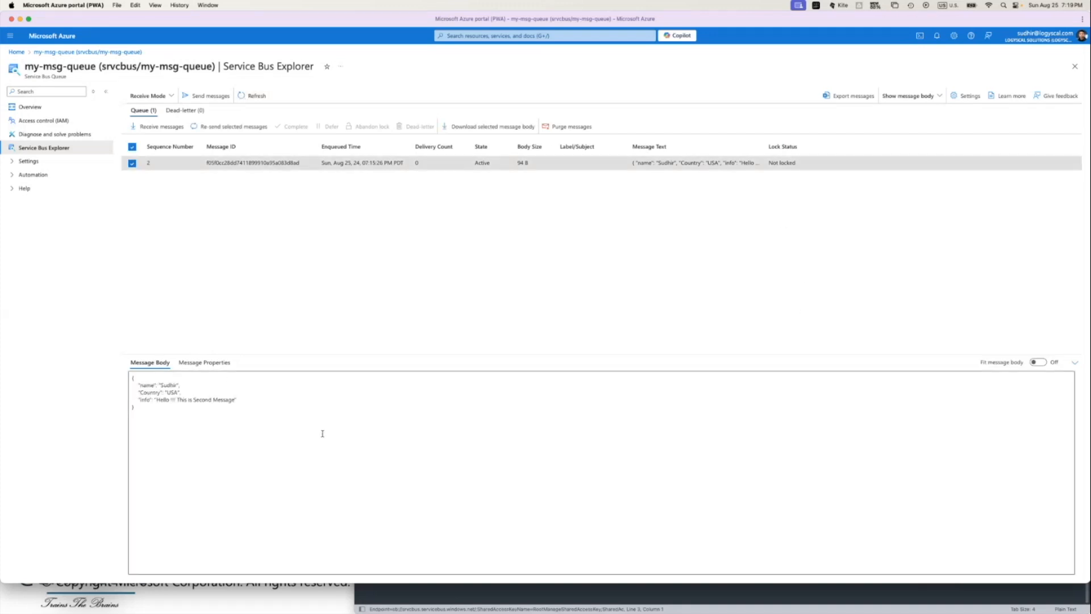
left_click(204, 363)
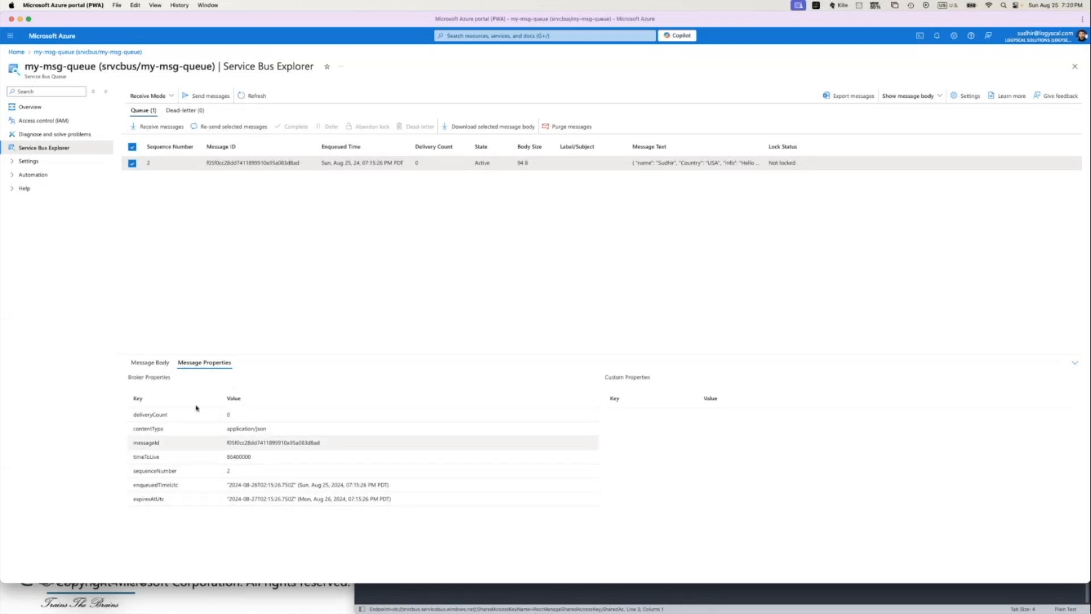
left_click(151, 362)
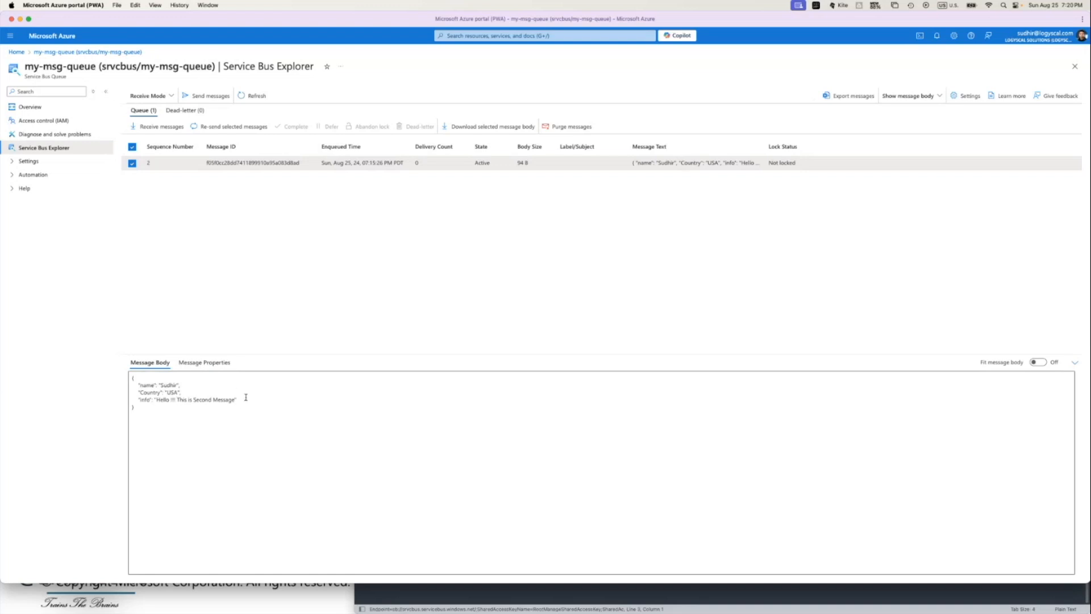
Check the active message count in the queue's overview.
left_click(36, 112)
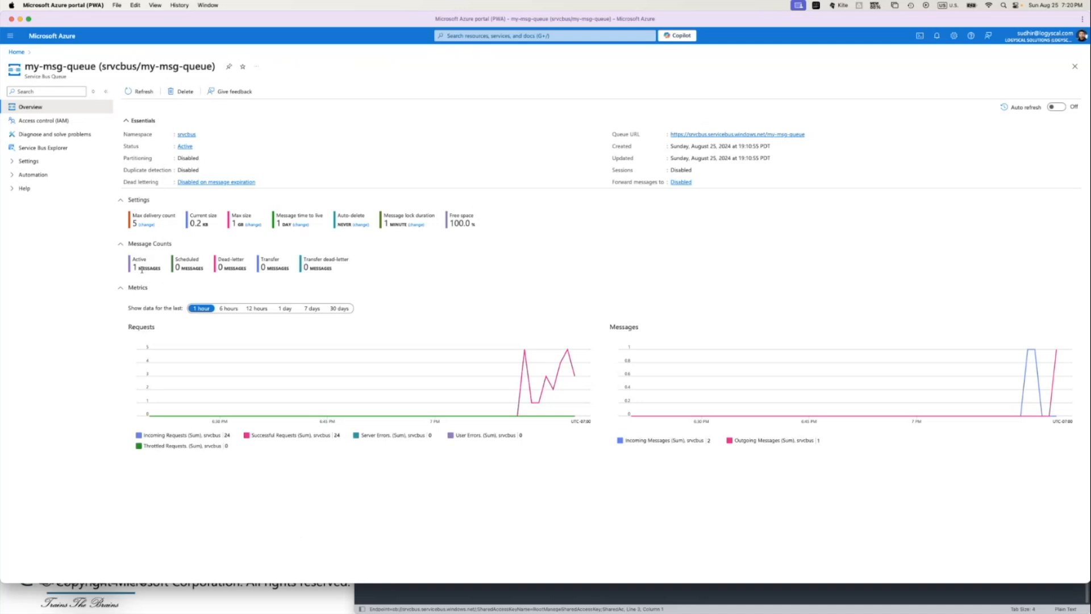
left_click_drag(139, 269, 172, 272)
left_click(57, 282)
Switch to Visual Studio Code and open the Starter folder inside lab folder 10.
key("super+Tab")
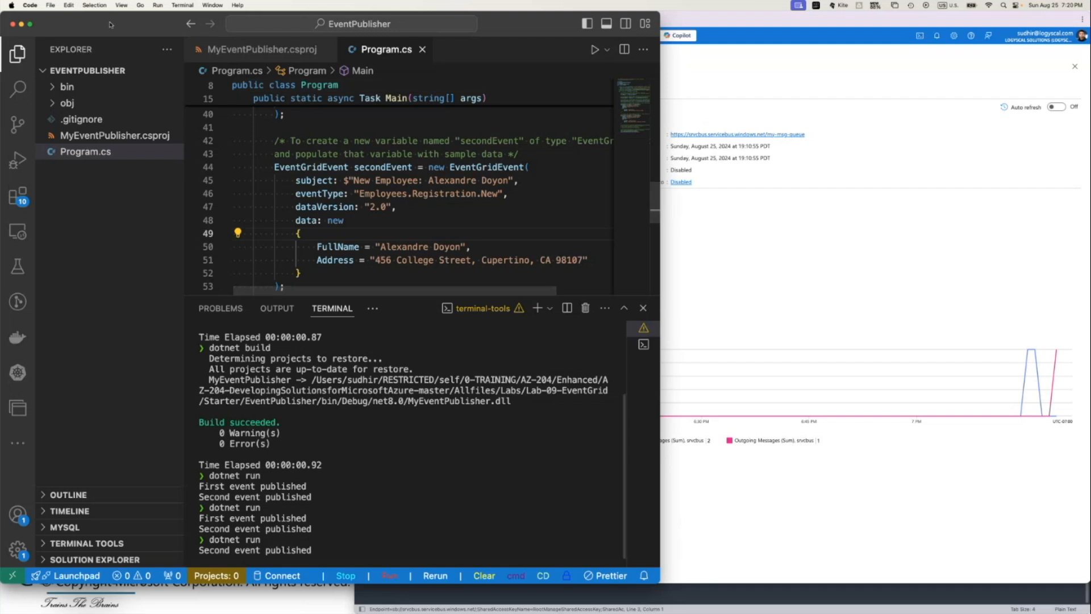
double_click(526, 24)
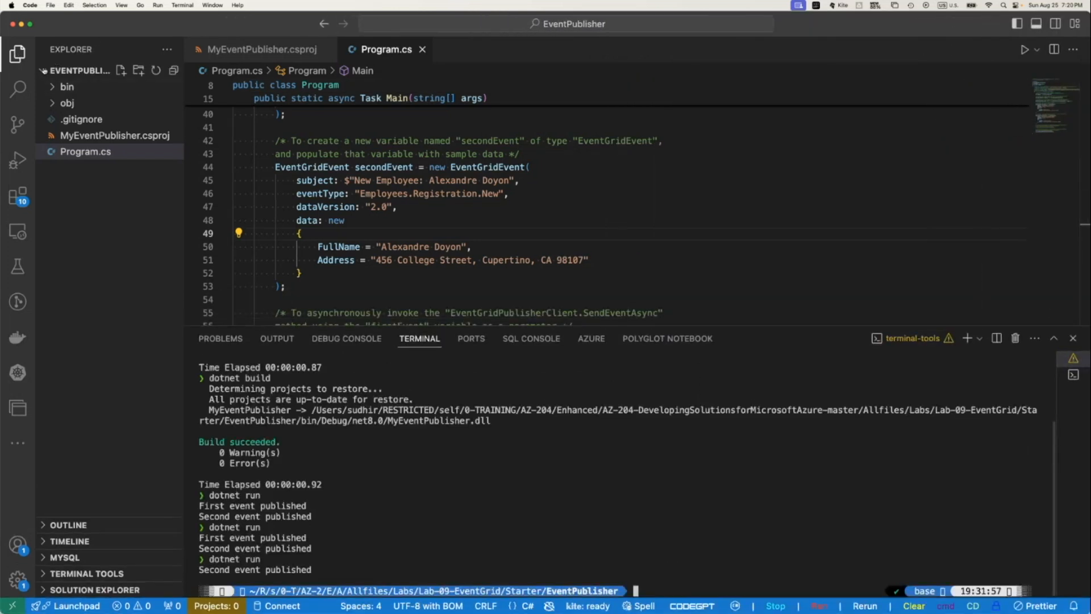
left_click(52, 5)
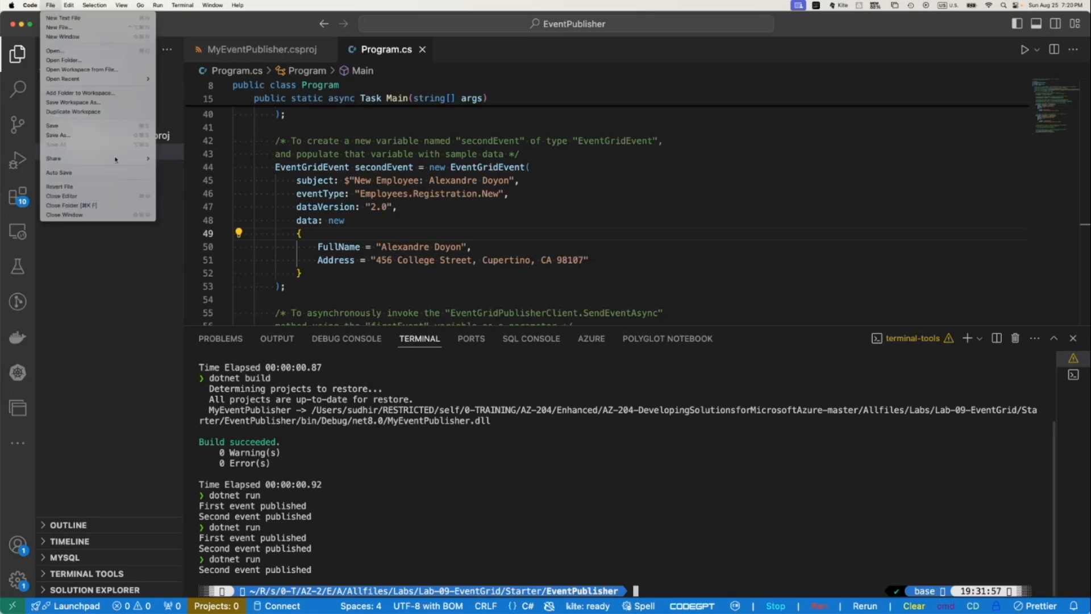
left_click(73, 60)
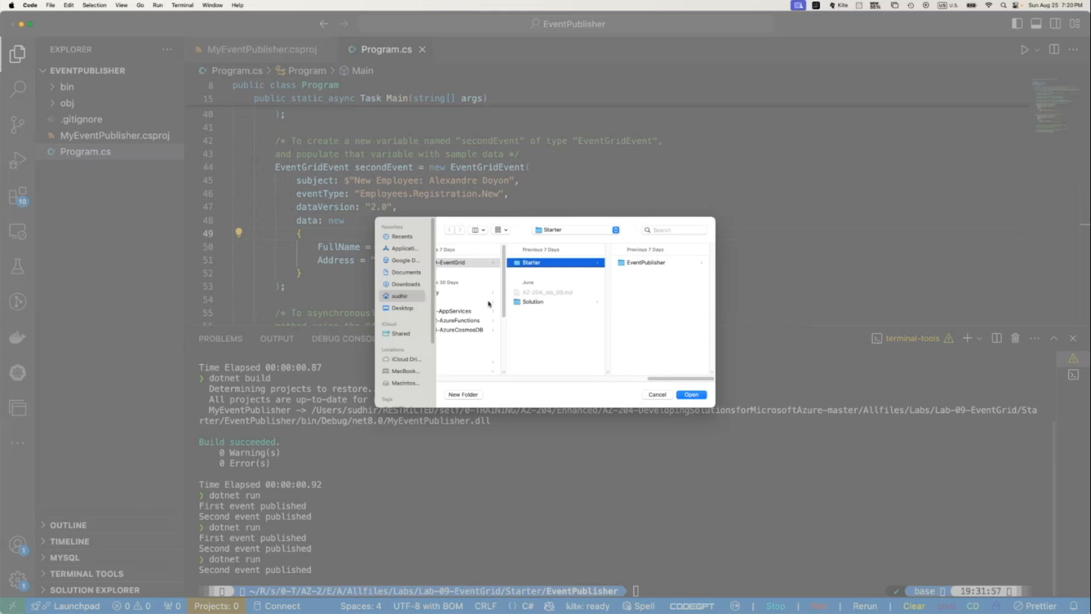
scroll(483, 335, "left", 3)
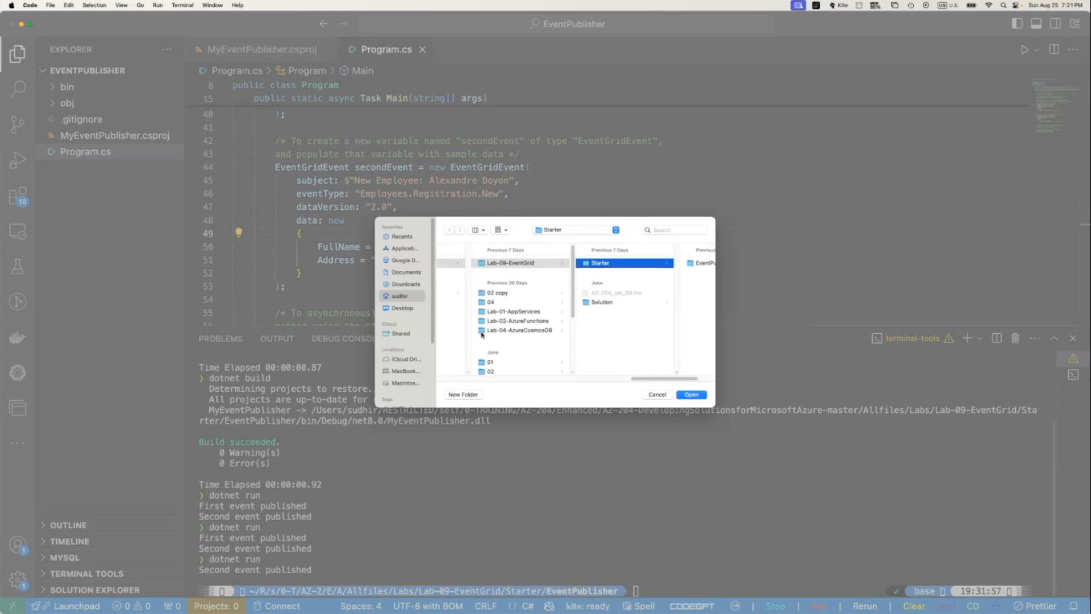
scroll(521, 339, "down", 5)
left_click(518, 329)
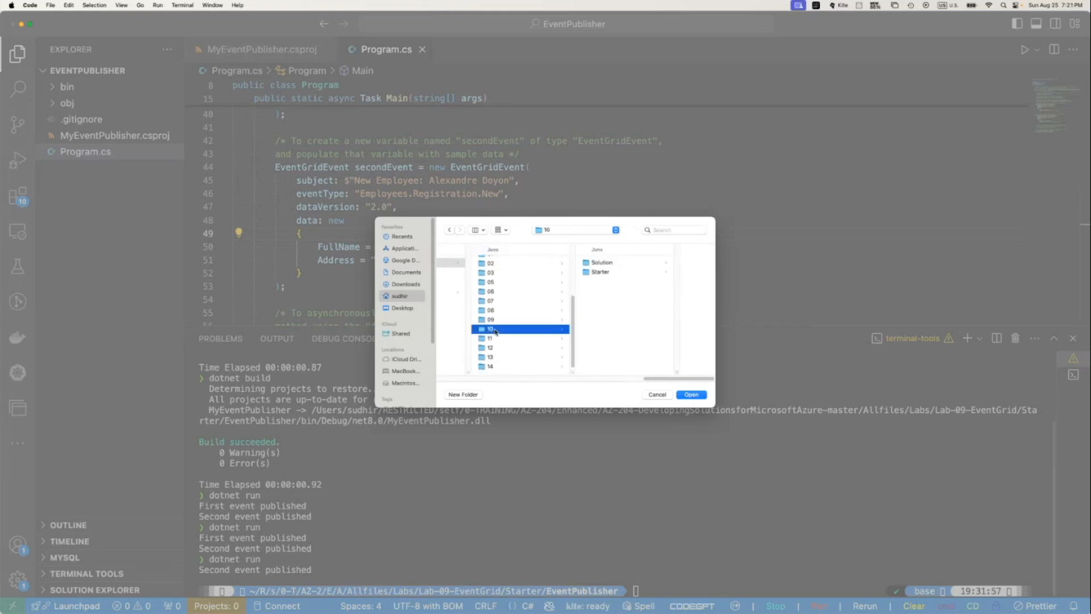
left_click(605, 272)
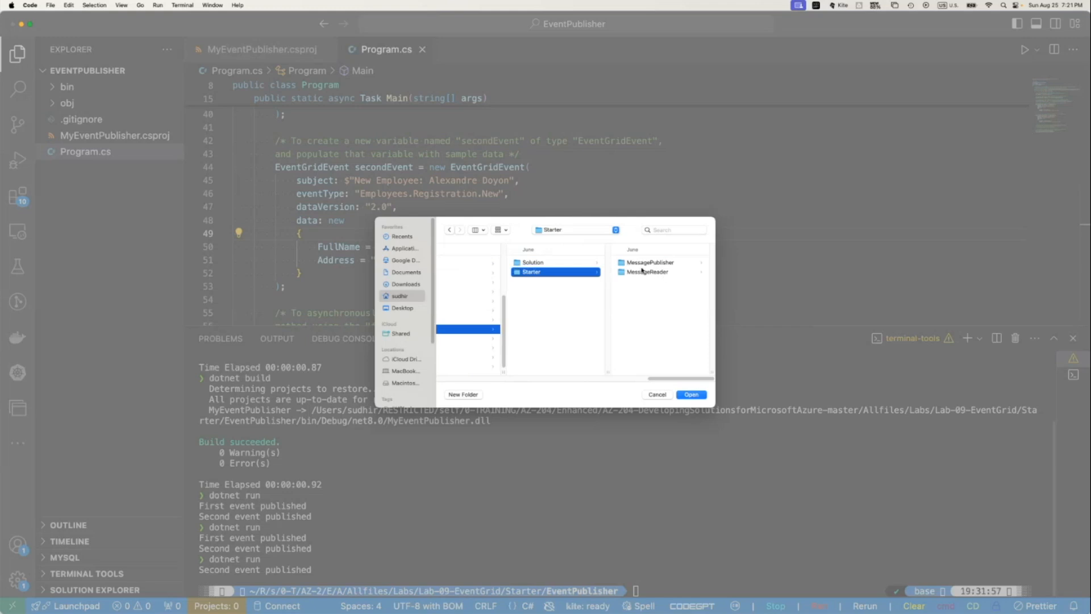
left_click(695, 395)
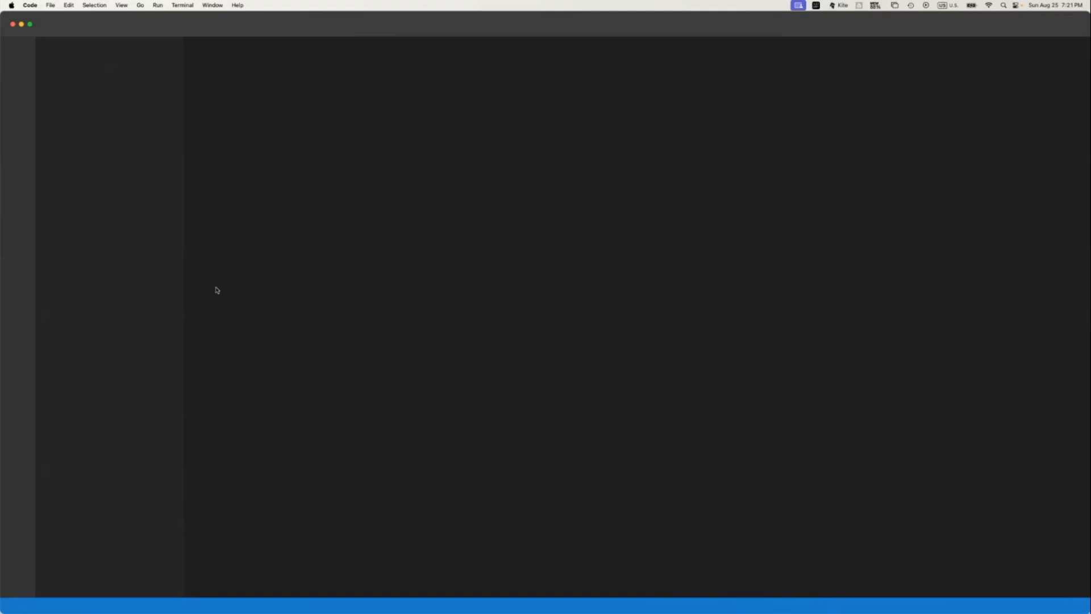
Widen the file explorer, expand the MessagePublisher folder, and dismiss the update notification.
left_click_drag(183, 207, 231, 206)
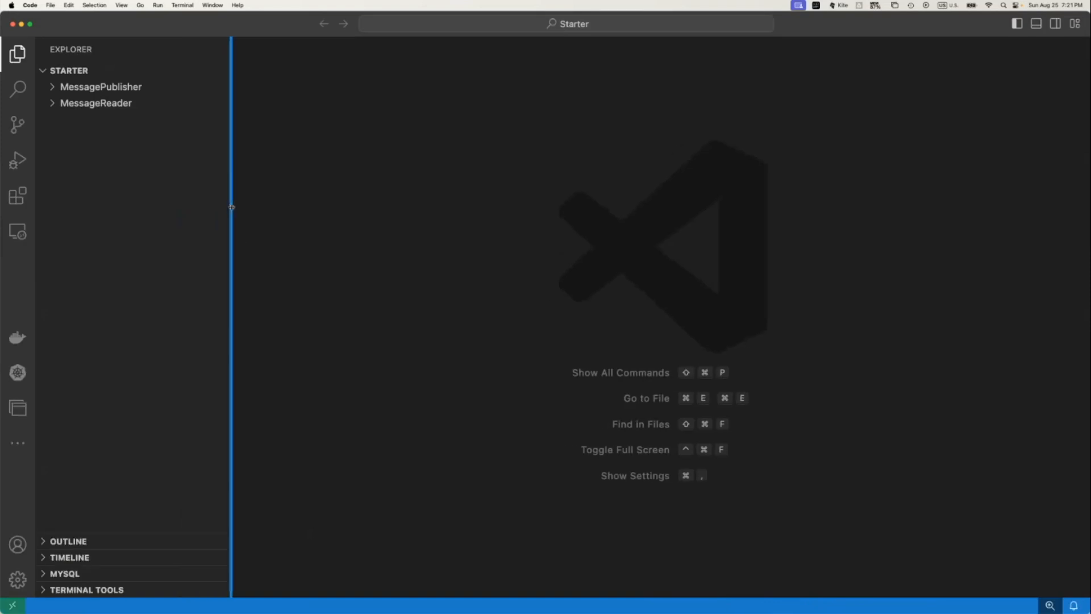
left_click(54, 88)
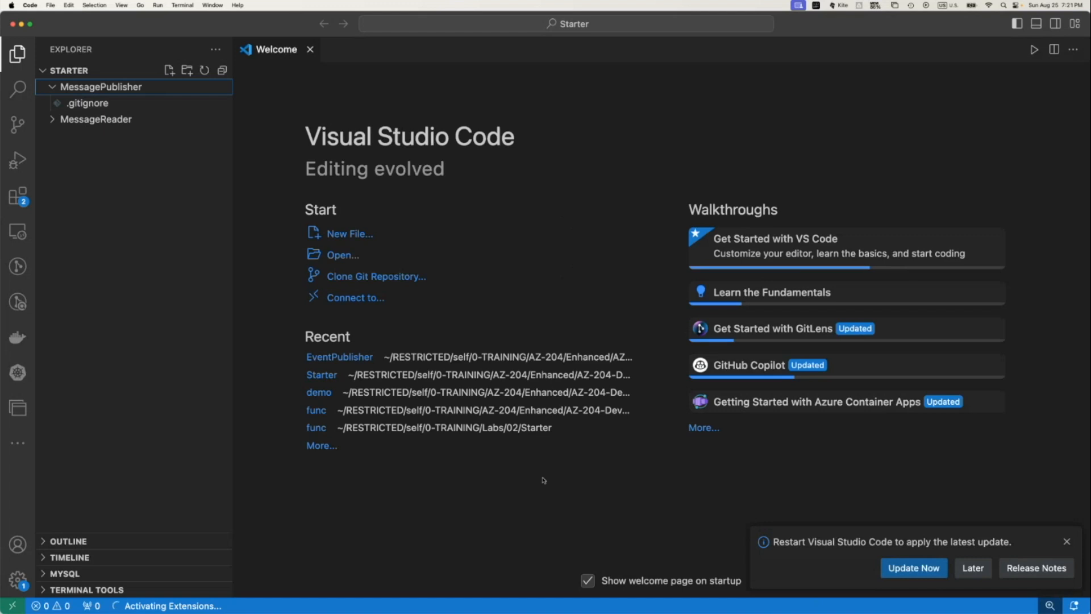
left_click(1067, 541)
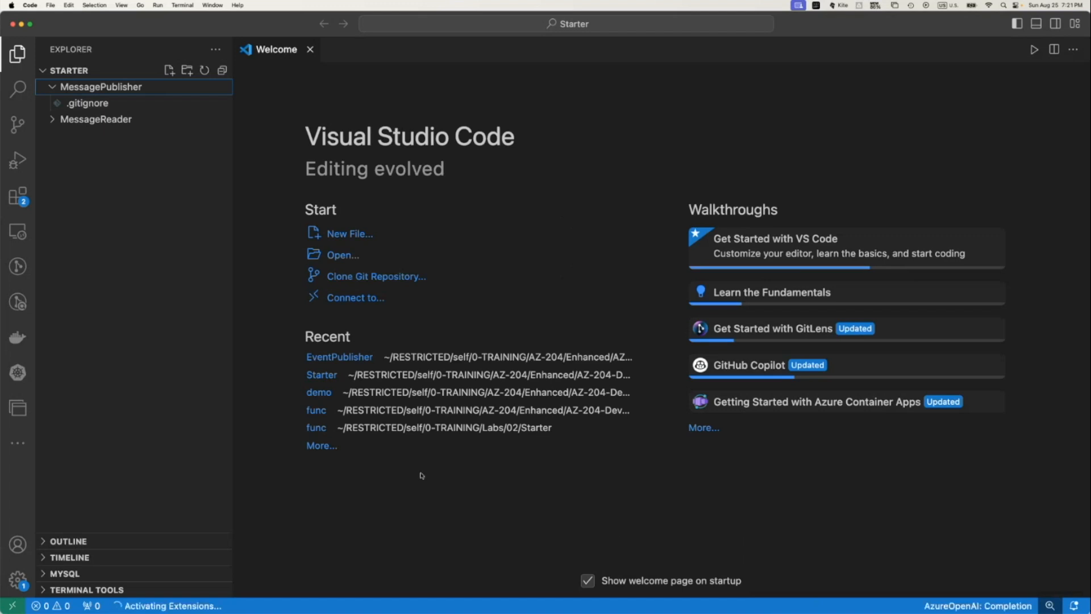
Accept the Oh My Zsh update in the terminal, clear its output, and enlarge the terminal area.
left_click(181, 6)
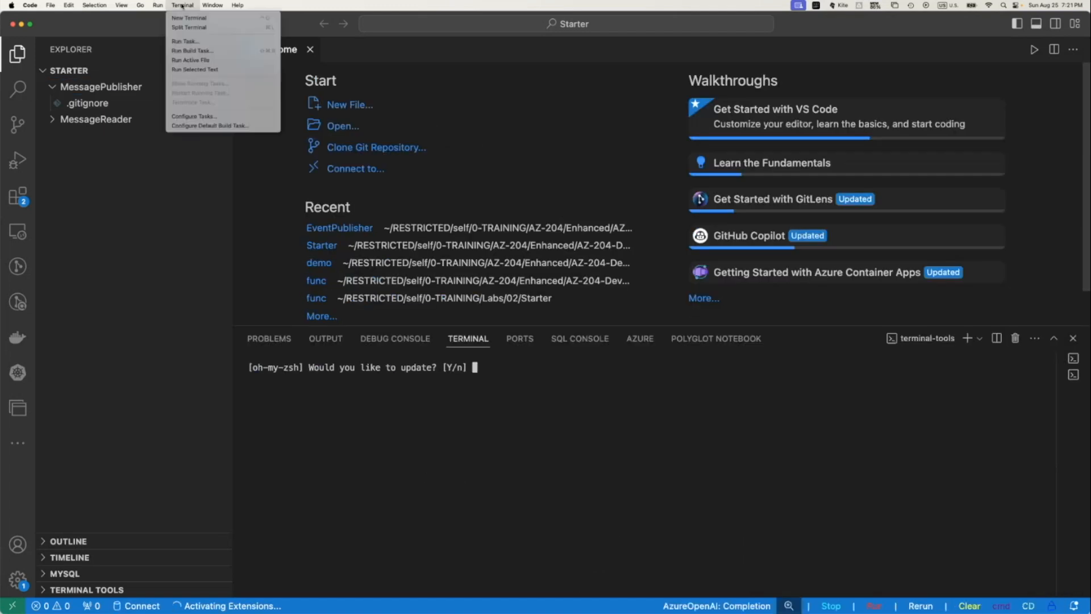
left_click(665, 420)
type("Y")
key("Return")
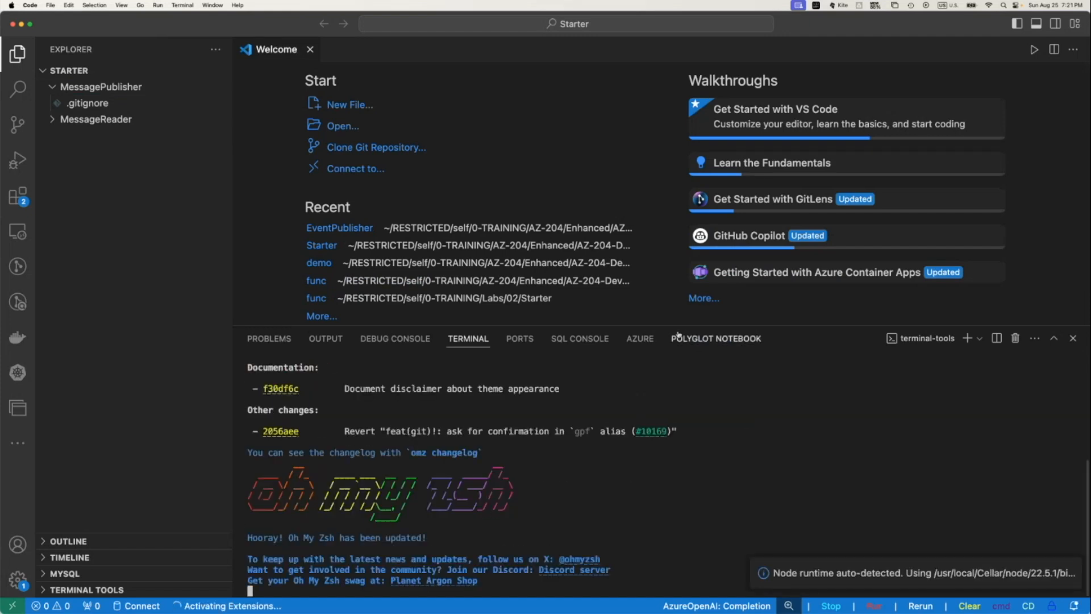
type("clear")
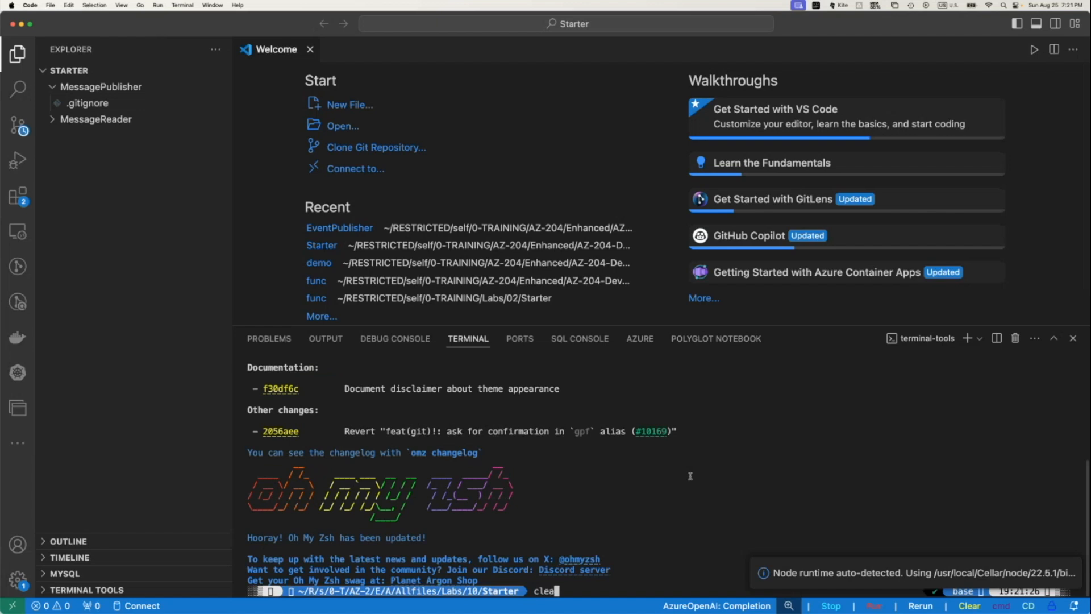
key("Return")
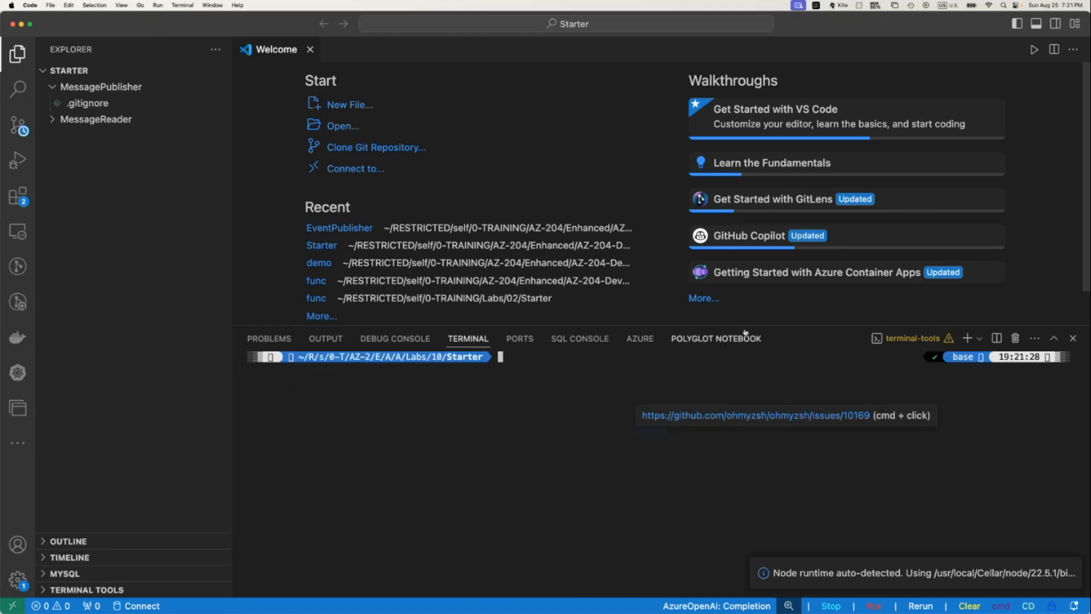
left_click_drag(745, 325, 745, 175)
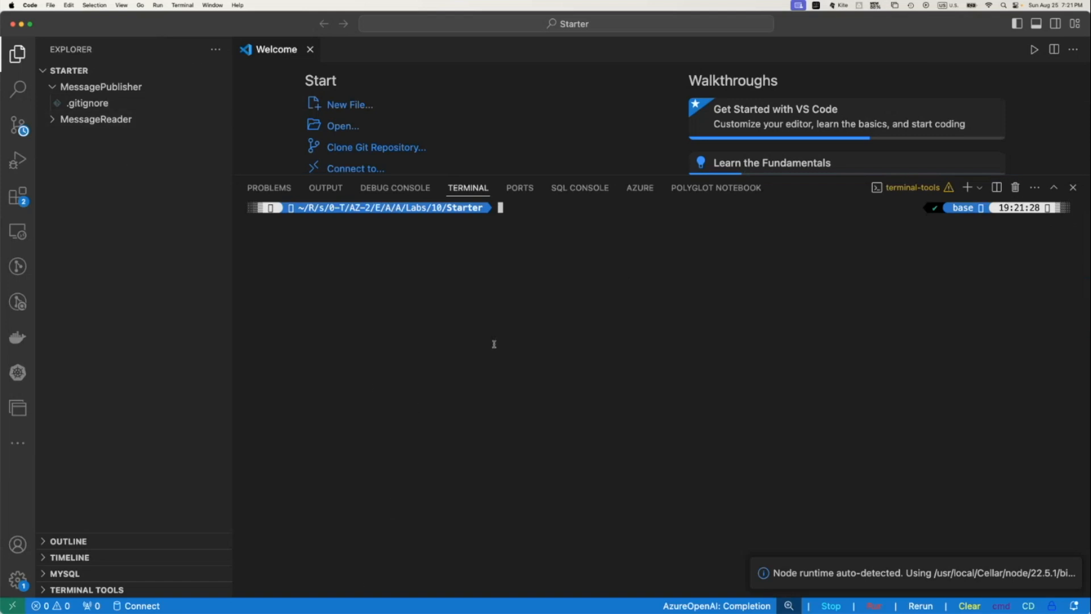
Change the terminal's working directory to MessagePublisher.
type("cd ")
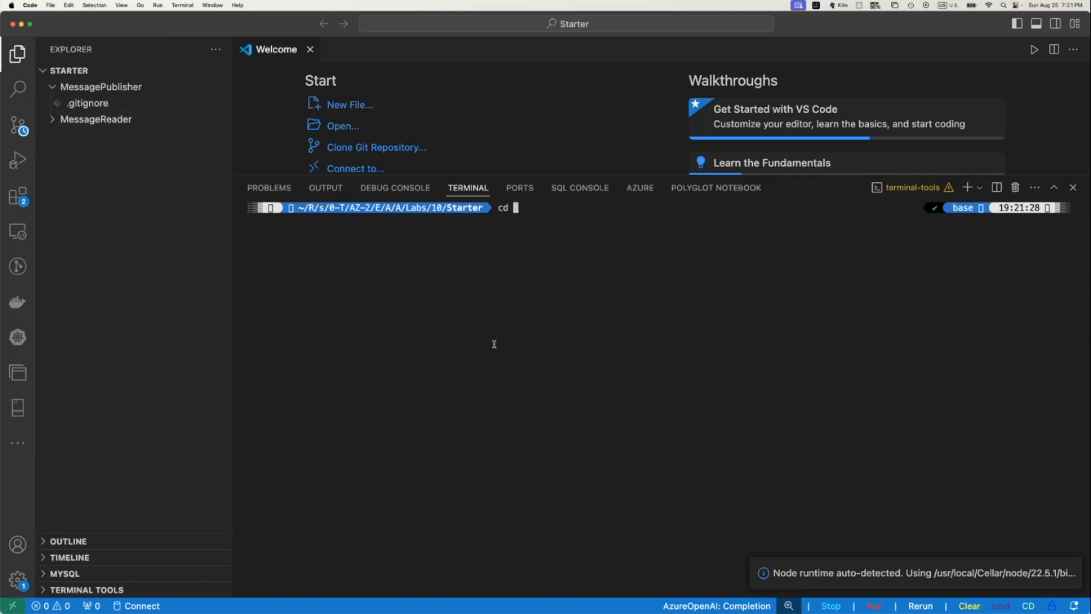
type("Message")
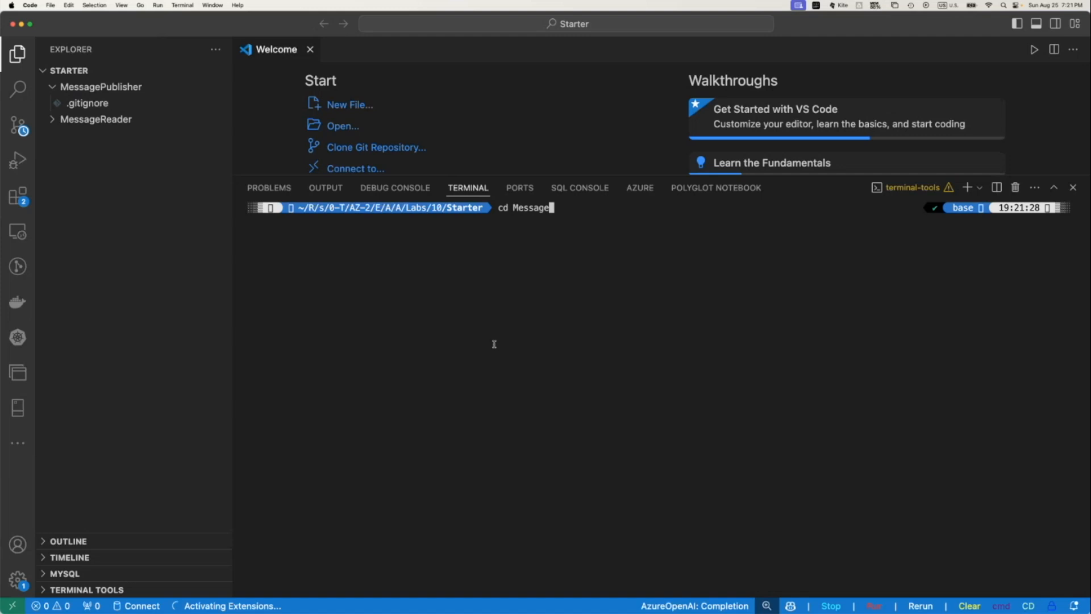
type("Publisher")
key("Return")
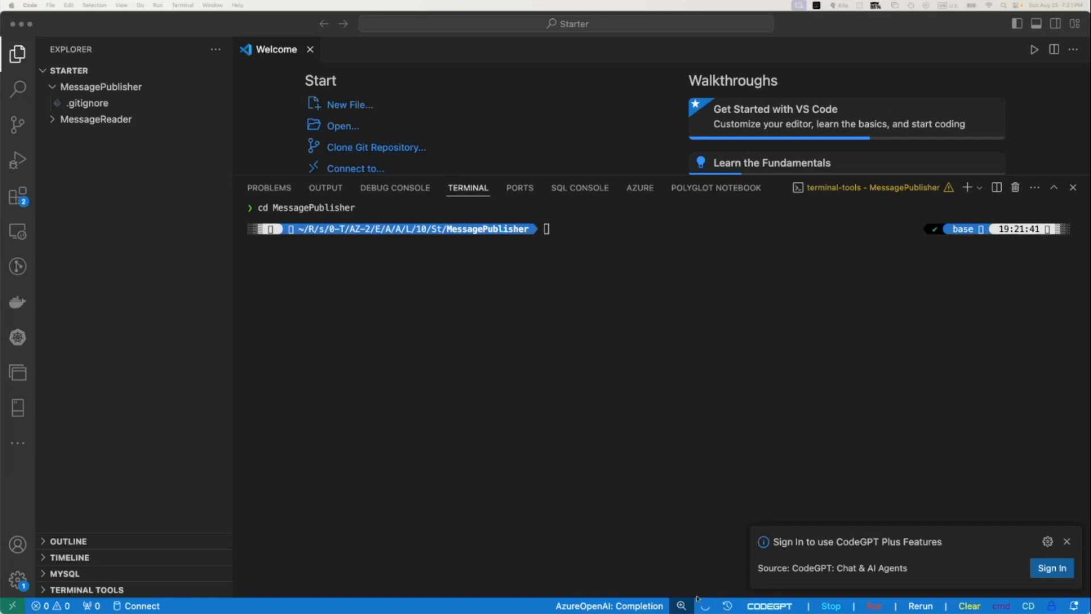
Create a .NET console project named MessagePublisher in the current directory, targeting framework net8.0, and dismiss the pop-up notifications.
left_click(589, 229)
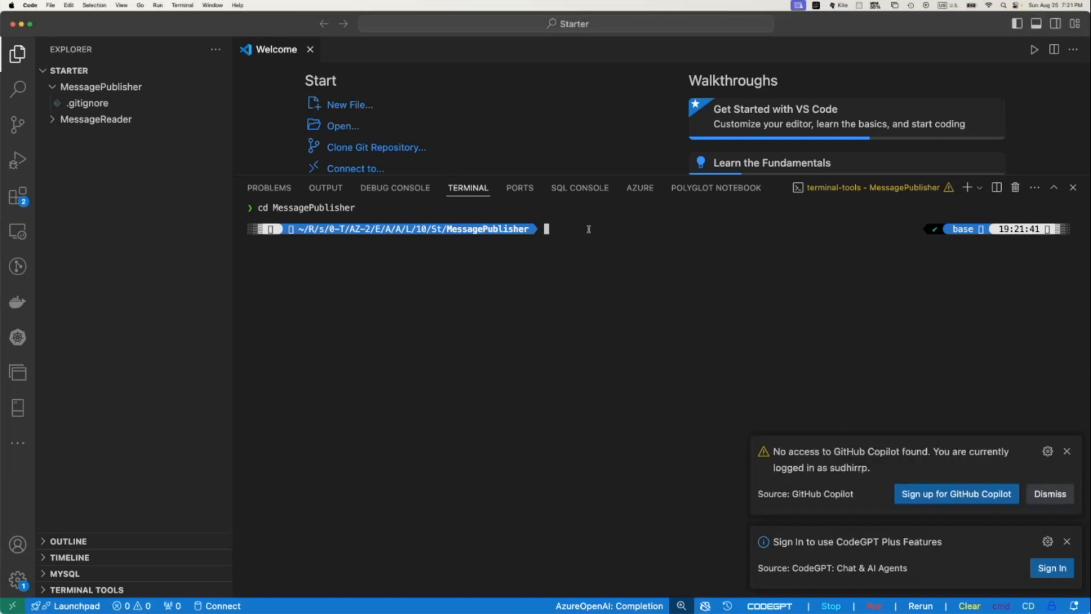
type("dotnet new console --framework net8.0 --name MessagePublisher --output .")
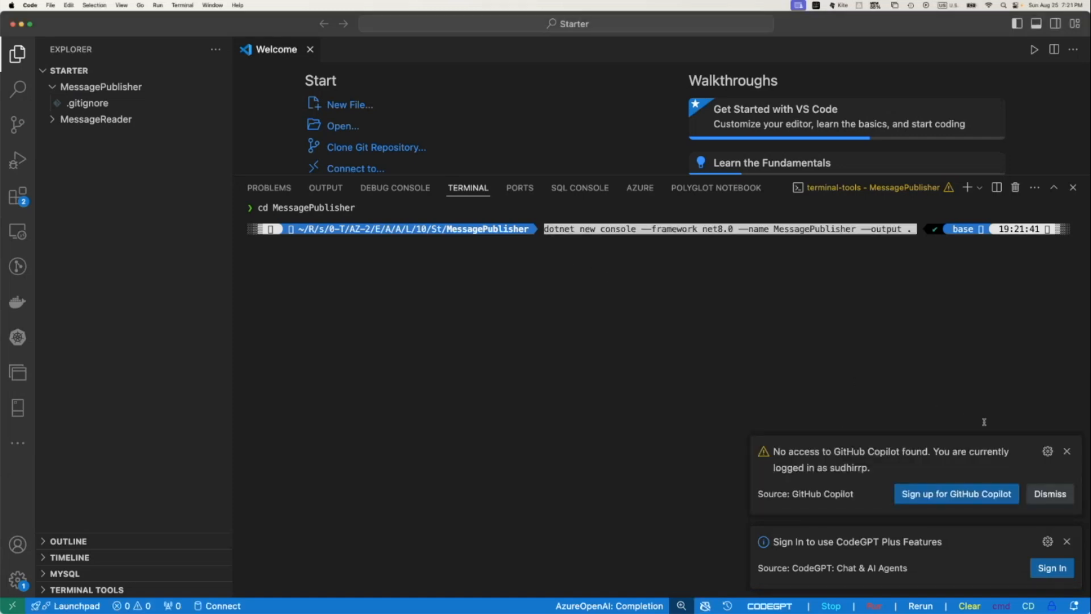
left_click(1067, 451)
left_click(1068, 541)
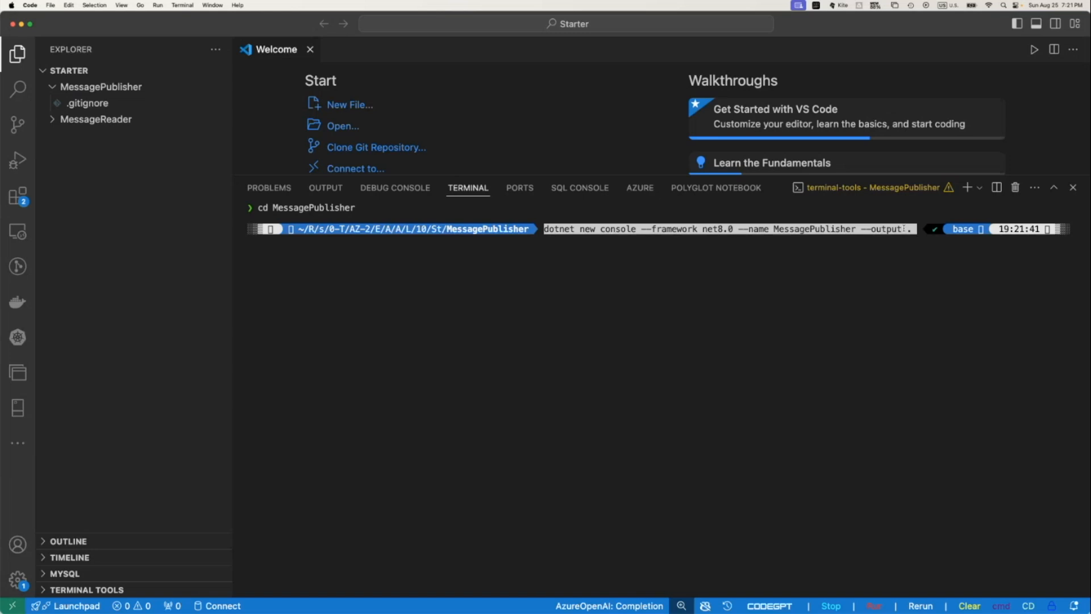
key("Return")
key("Return")
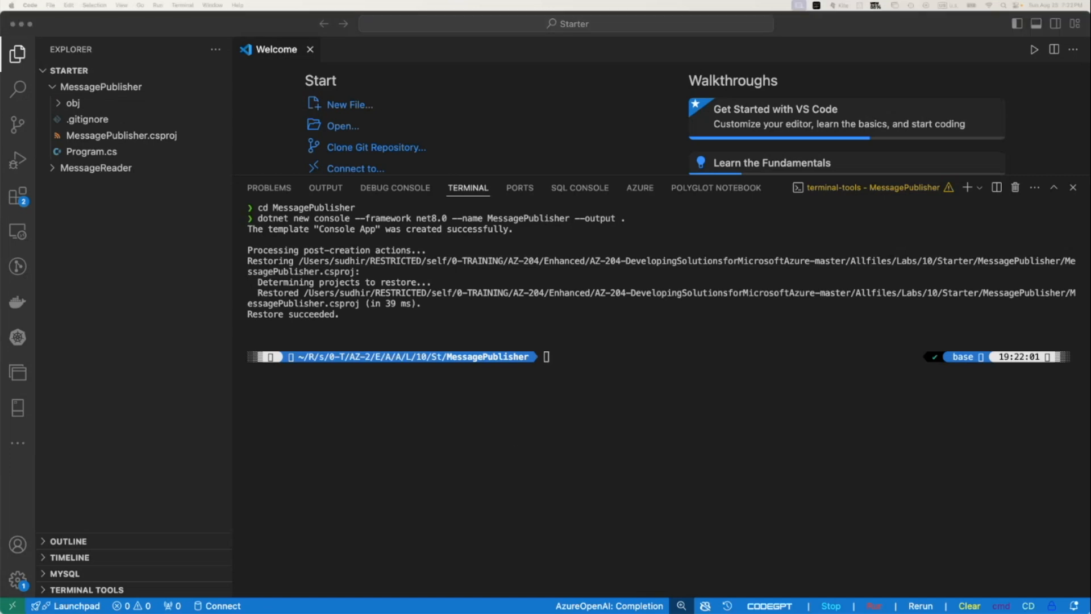
Enter, without running it, "dotnet add package Azure.Messaging.ServiceBus --version 7.17.3" in the terminal, and review the executed project creation command.
left_click(763, 385)
type("dotnet add package Azure.Messaging.ServiceBus --version 7.17.3")
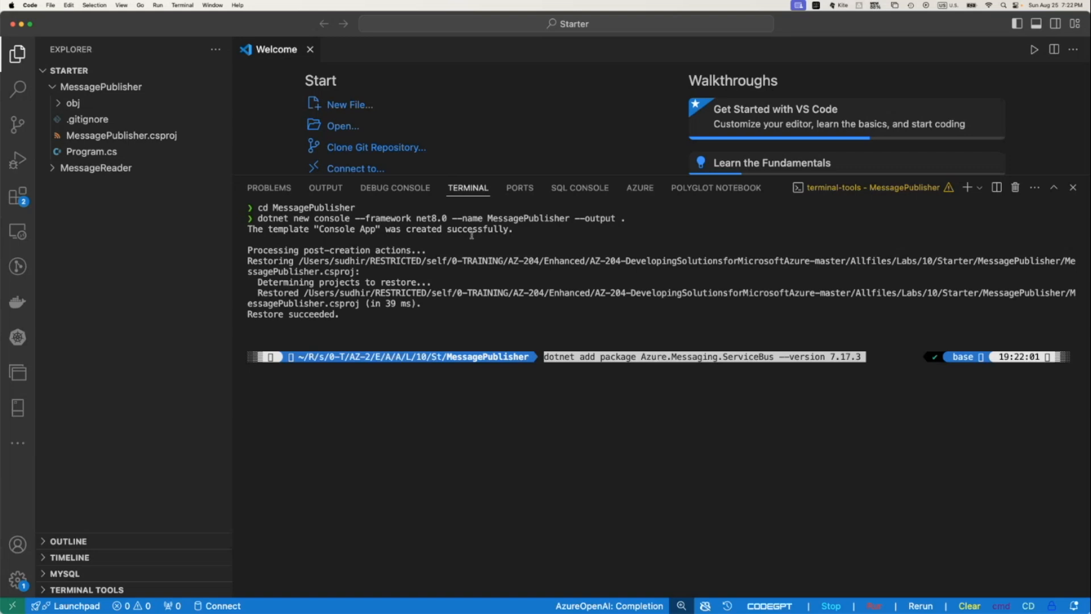
mouse_move(259, 218)
left_mouse_down()
mouse_move(502, 220)
mouse_move(623, 239)
mouse_move(261, 209)
mouse_move(256, 218)
left_mouse_up()
left_click(635, 221)
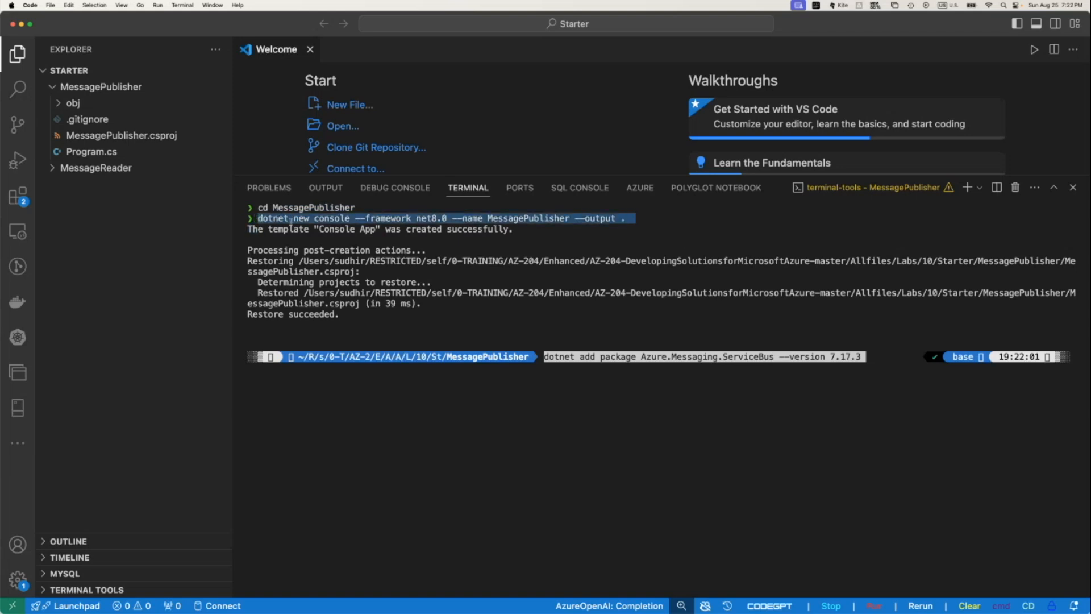
left_click(526, 243)
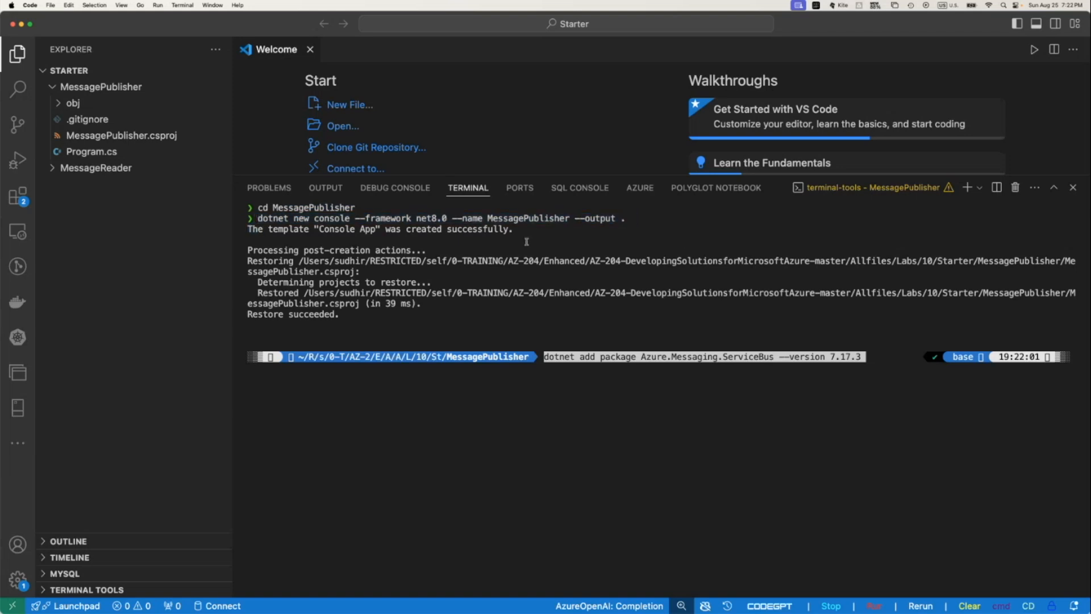
Open MessagePublisher's Program.cs, highlight the package name in the pending terminal command, and dismiss the C# Dev Kit notification.
left_click(101, 152)
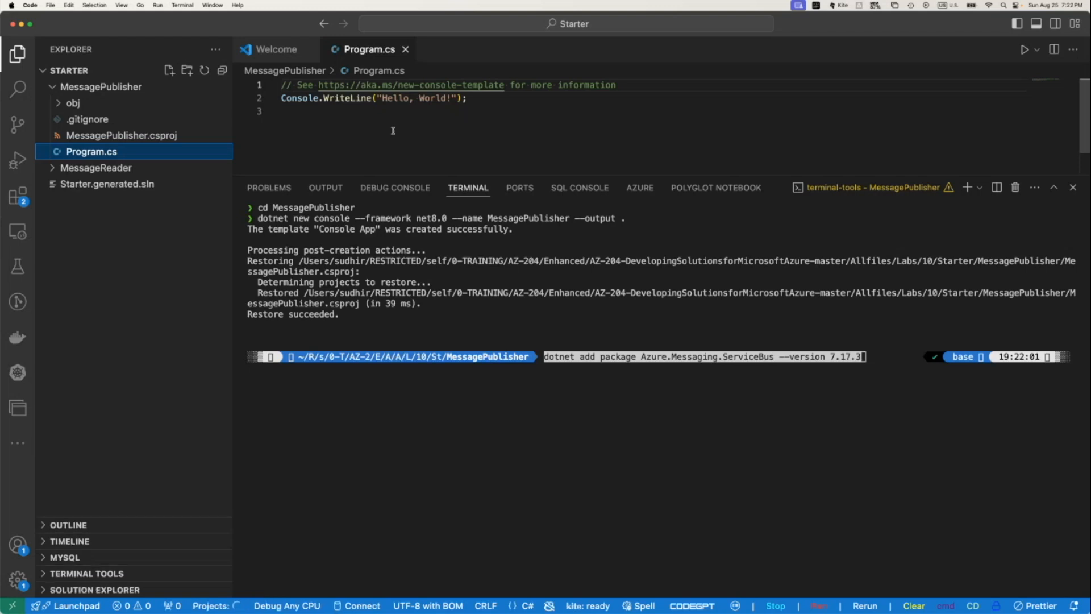
left_click(393, 131)
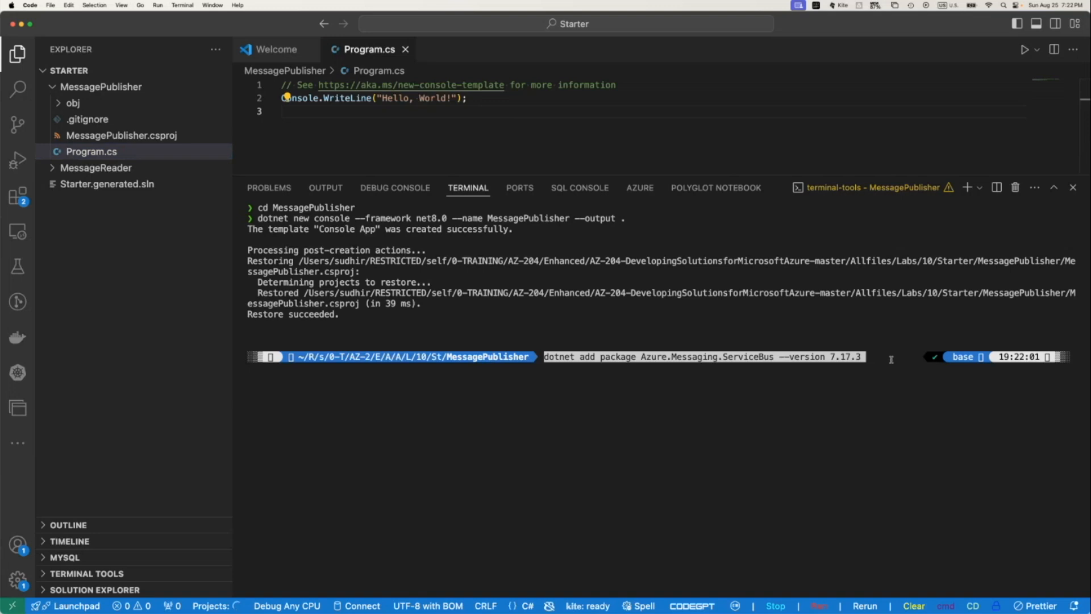
double_click(741, 357)
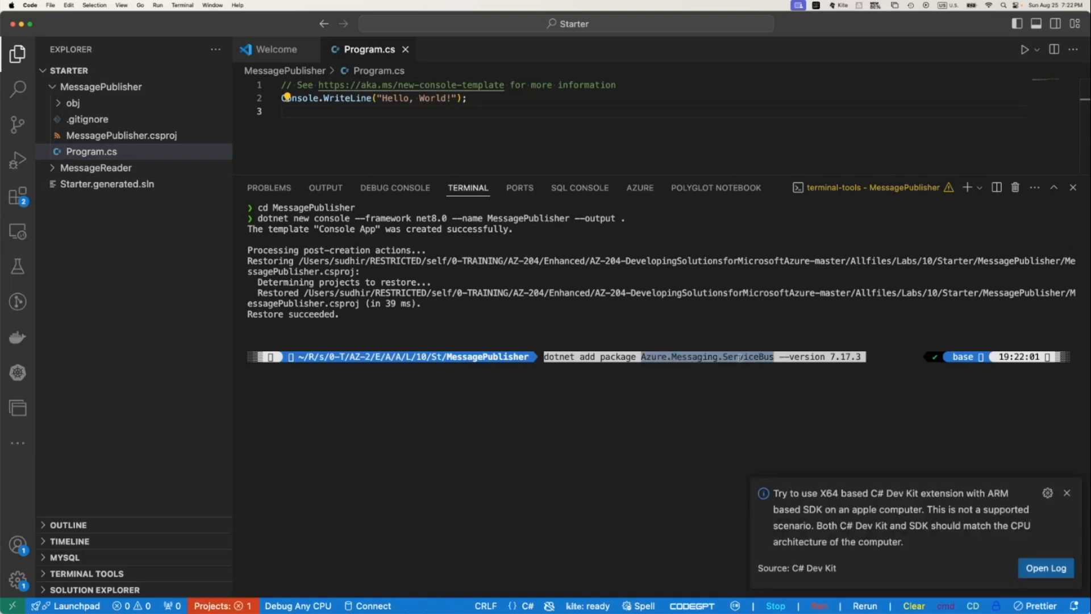
left_click(1067, 493)
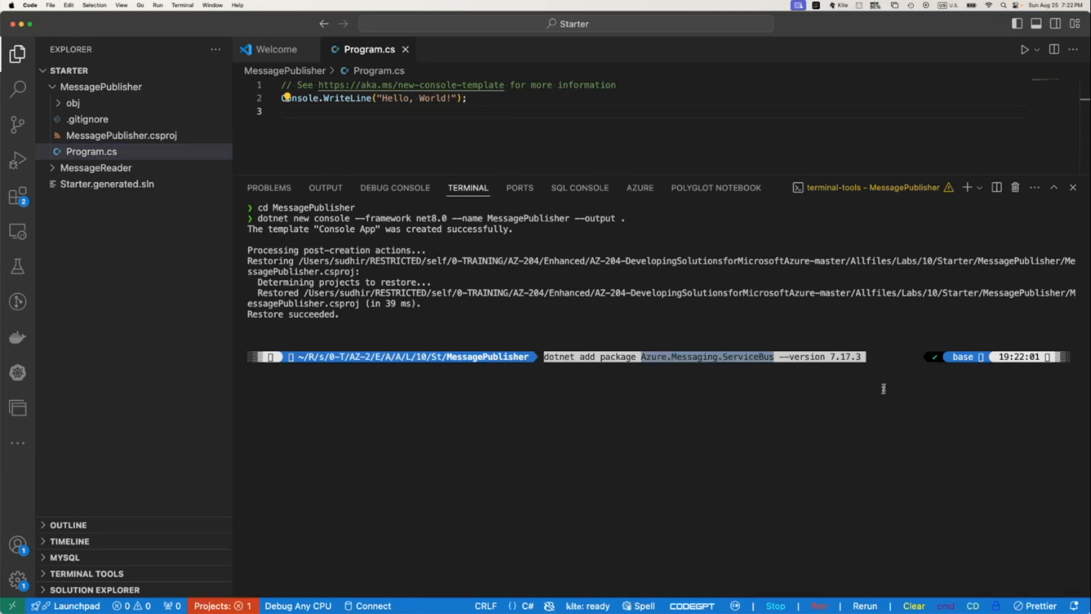
Run the pending command to add Azure.Messaging.ServiceBus version 7.17.3 to the project, and clear the terminal.
left_click(888, 353)
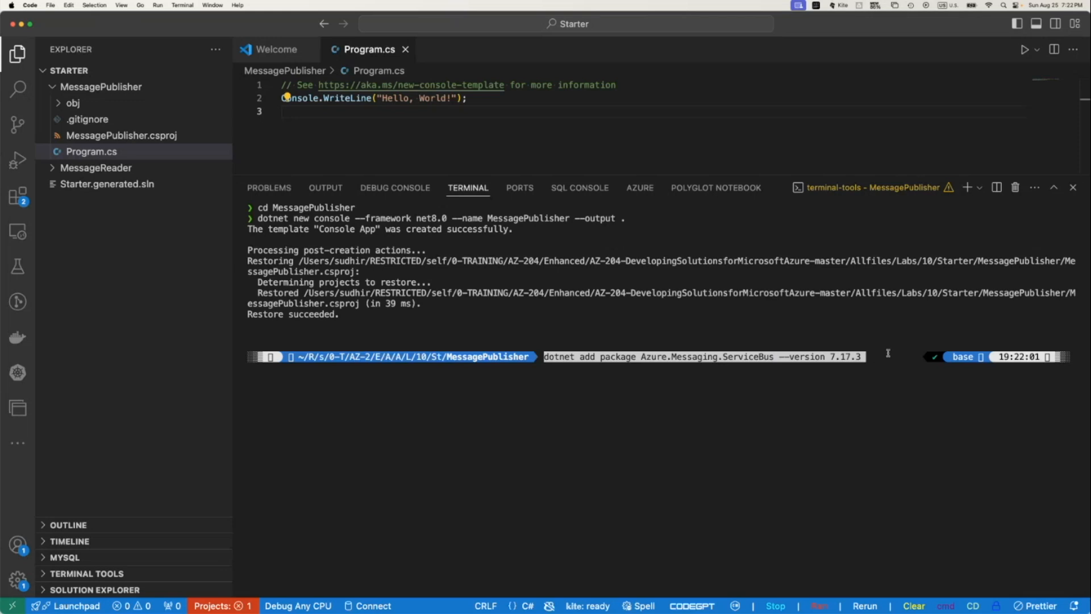
key("Return")
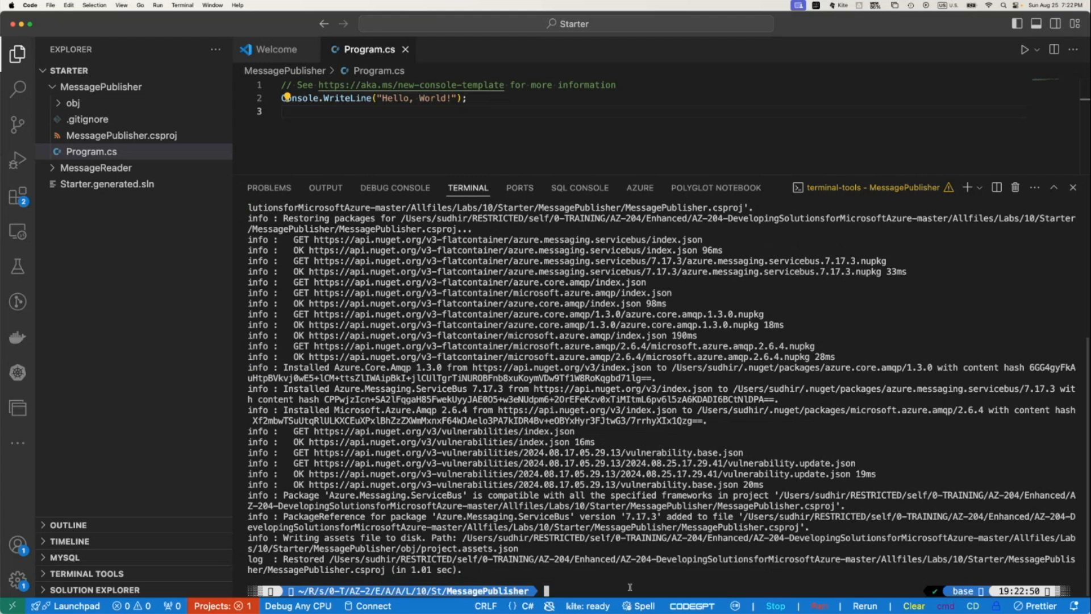
type("clear")
key("Return")
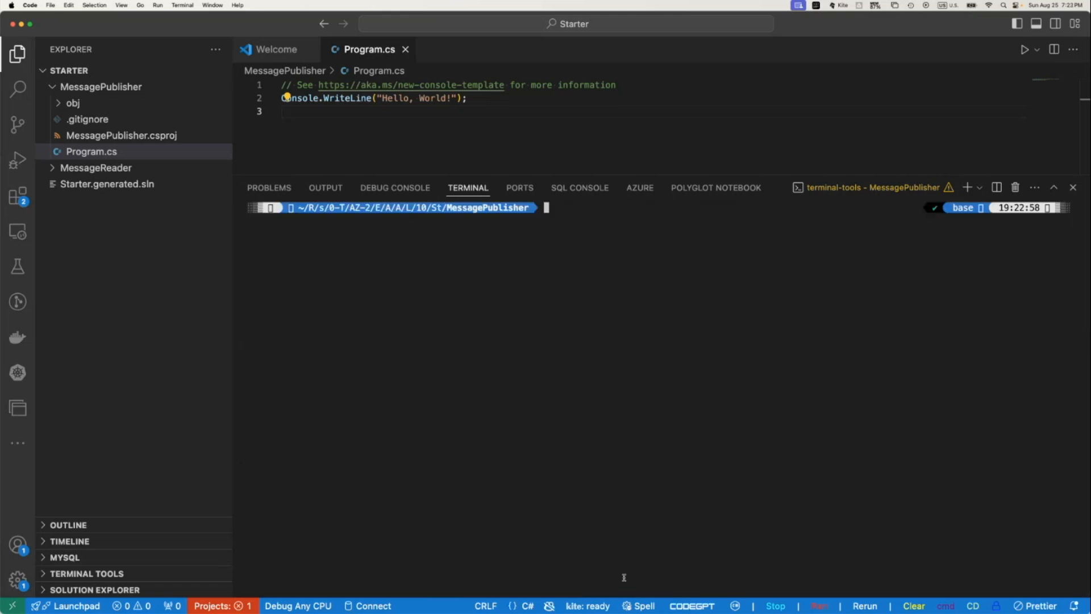
Build the MessagePublisher project with "dotnet build" and highlight the Console.WriteLine statement in Program.cs.
type("dotnet build")
key("Return")
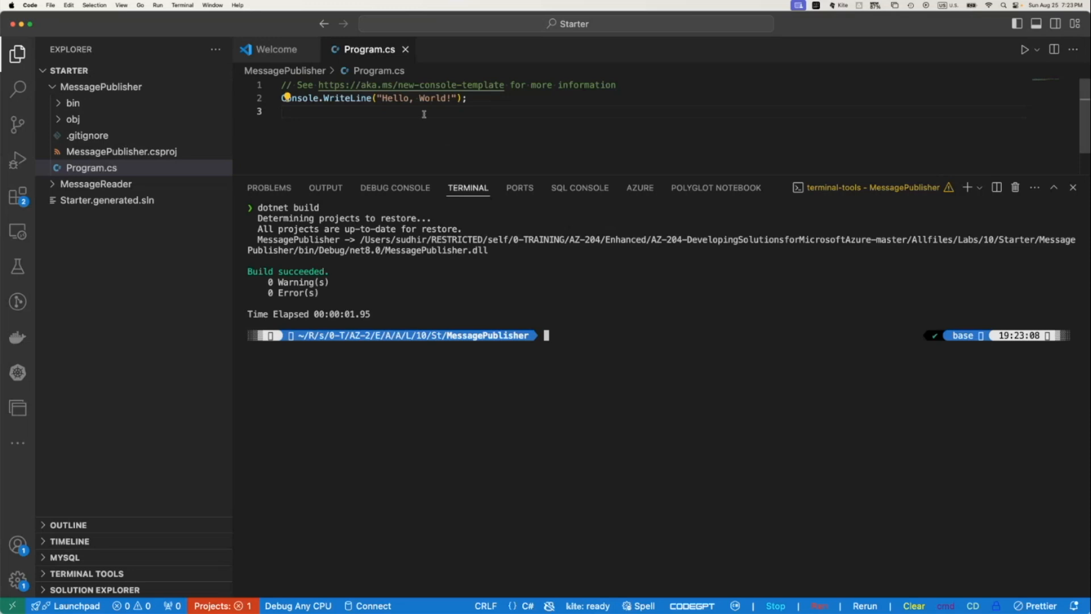
left_click_drag(484, 101, 279, 98)
left_click(484, 105)
Execute the MessagePublisher app from the terminal with "dotnet run".
left_click(609, 336)
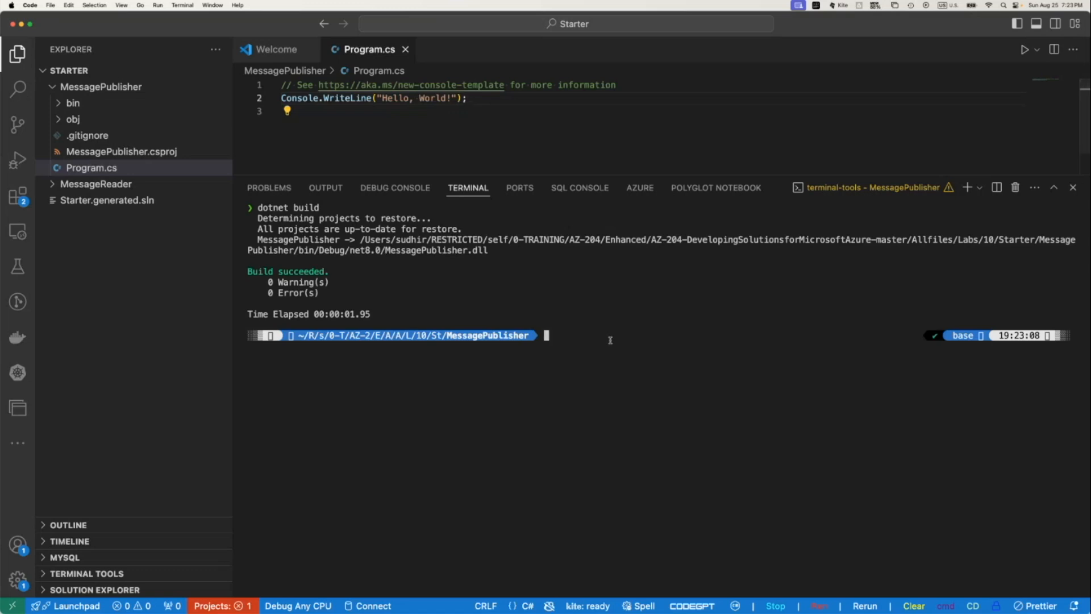
key("Up")
key("BackSpace")
key("BackSpace")
key("BackSpace")
key("BackSpace")
key("BackSpace")
type("run")
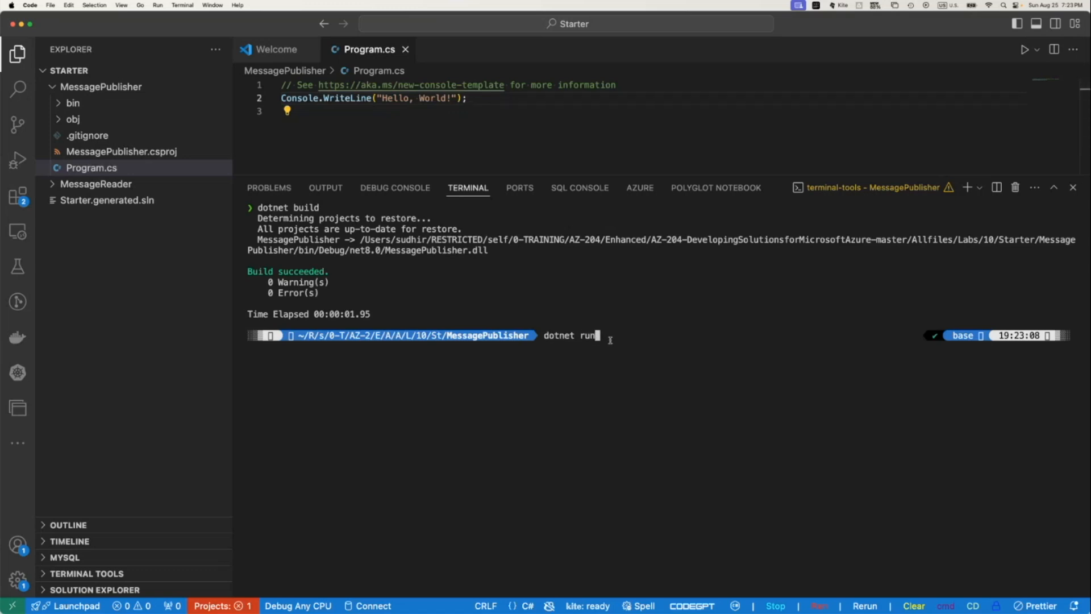
key("Return")
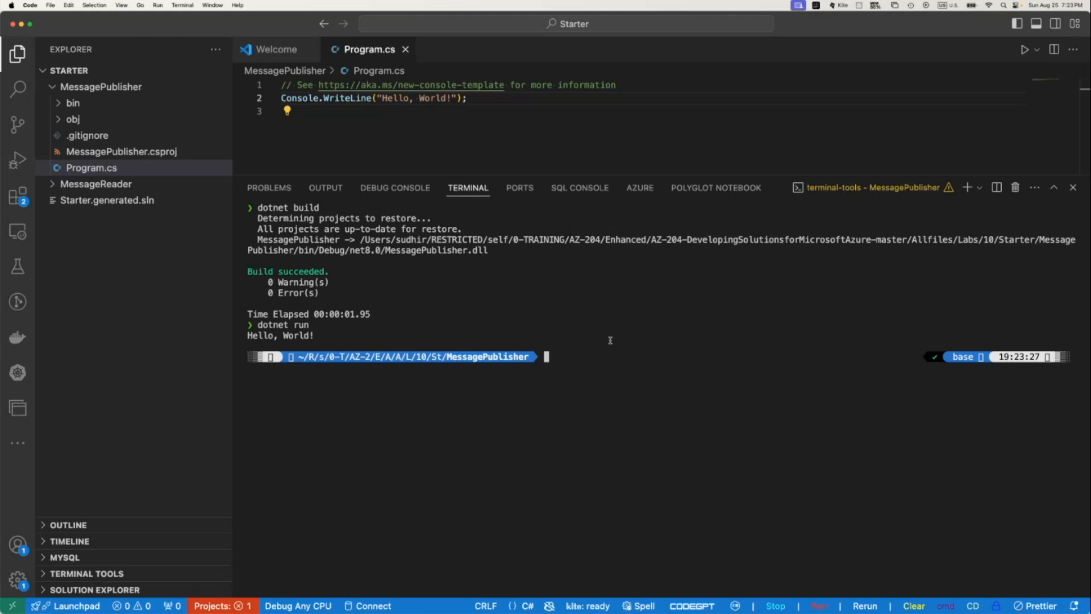
Change the greeting in Program.cs to "Hello, Message Publisher!", save the file, and rerun the app with "dotnet run".
double_click(434, 99)
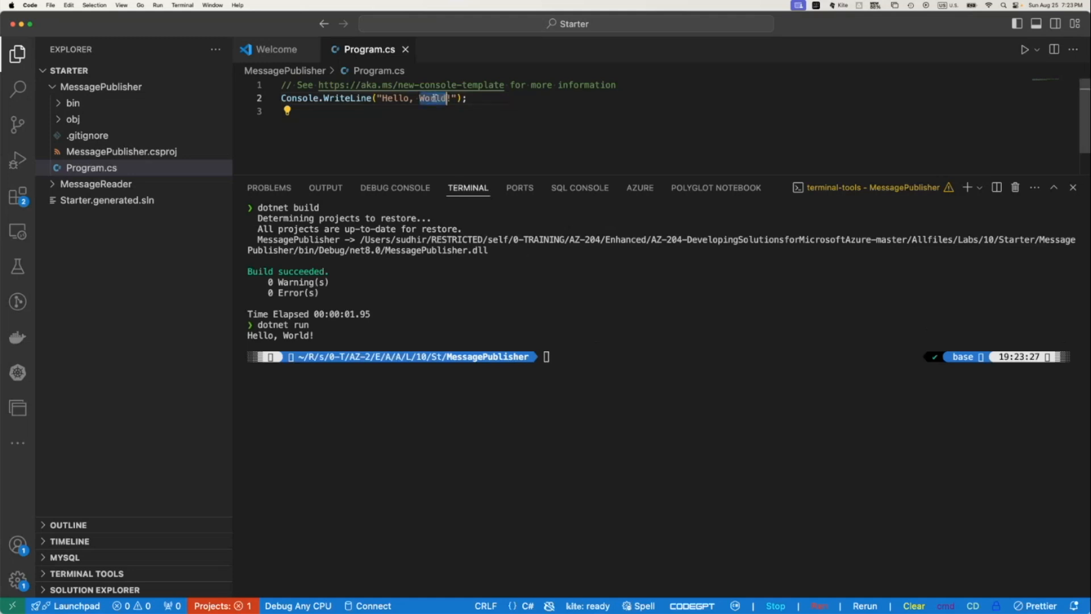
type("Message")
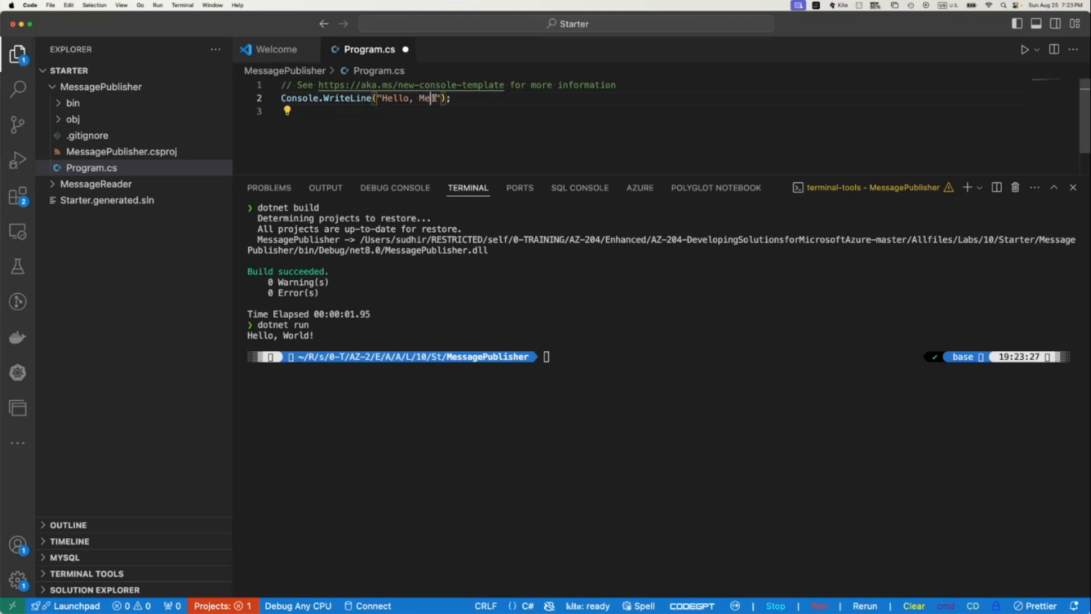
type(" Publisher")
key("super+s")
left_click(694, 393)
key("Up")
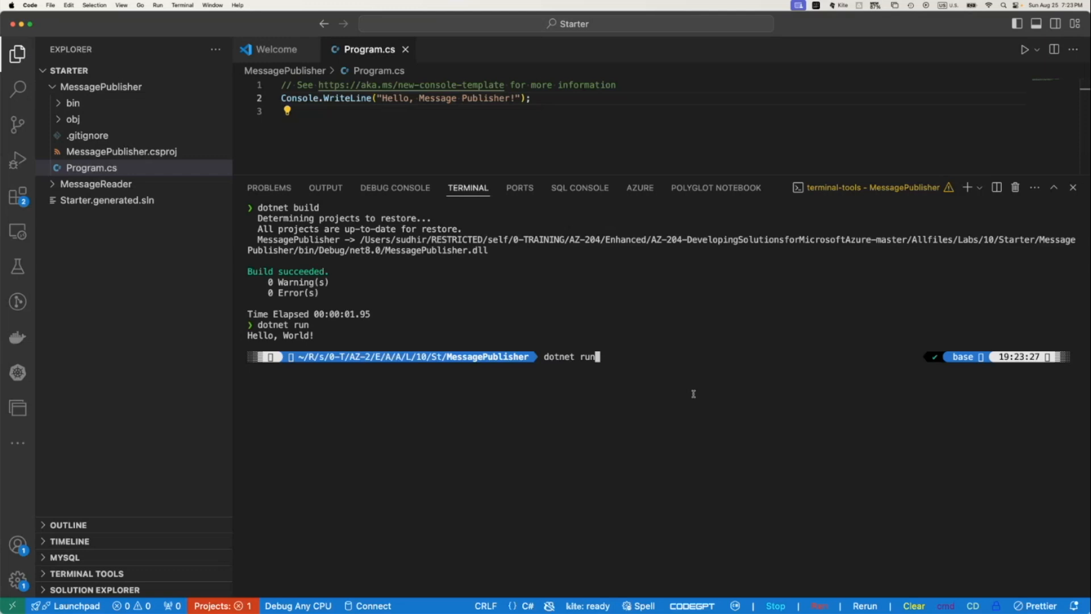
key("Return")
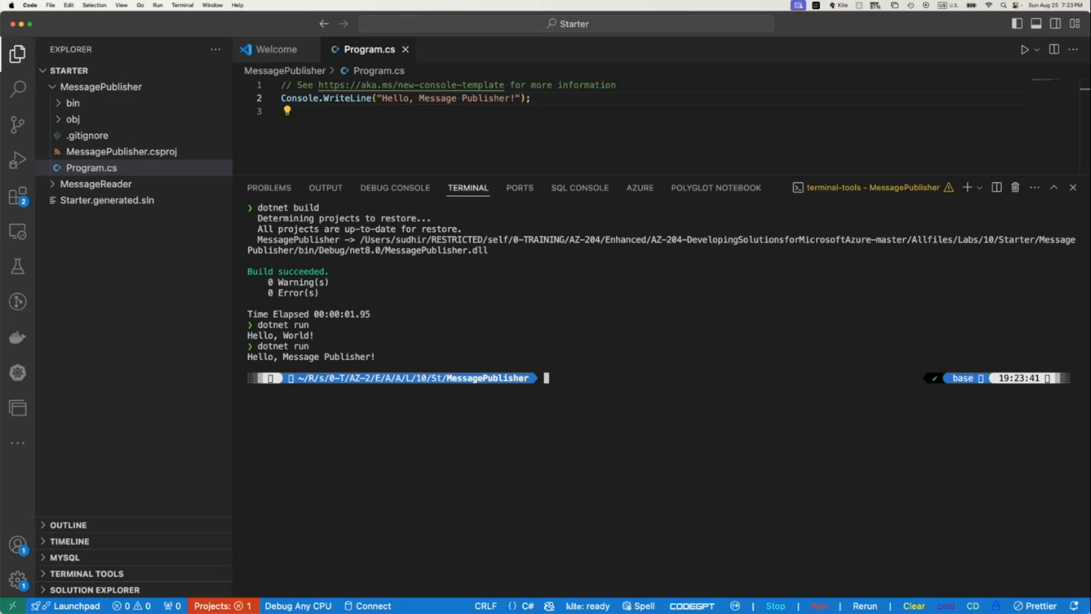
Enlarge the code editor area and replace the entire content of Program.cs with the copied Service Bus message publisher code.
key("super+Tab")
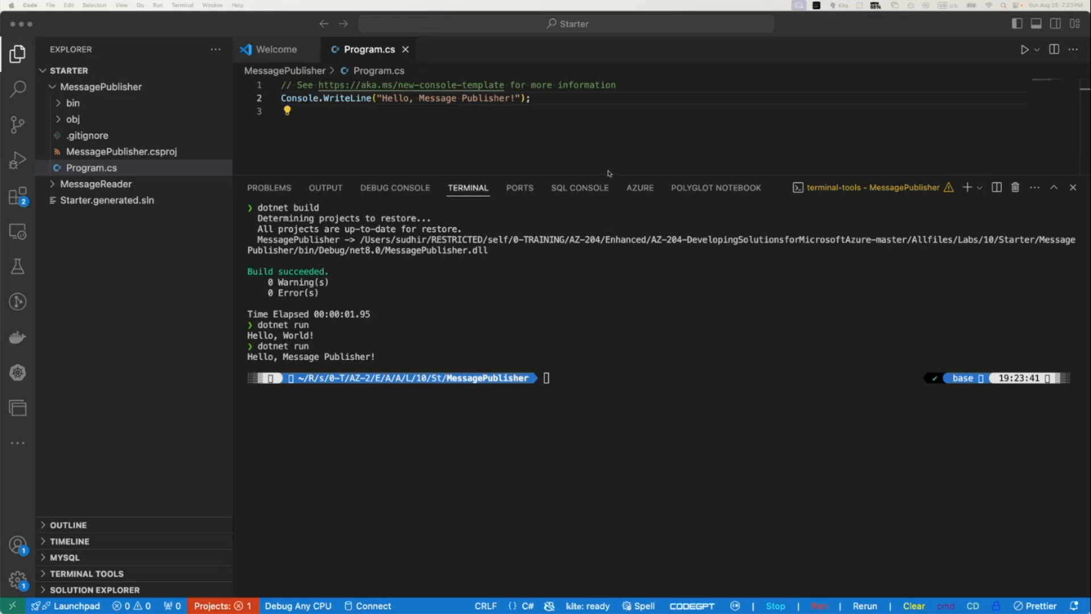
left_click_drag(644, 178, 636, 487)
left_click(626, 263)
left_click(463, 98)
key("super+slash")
key("super+a")
key("super+v")
scroll(710, 124, "up", 10)
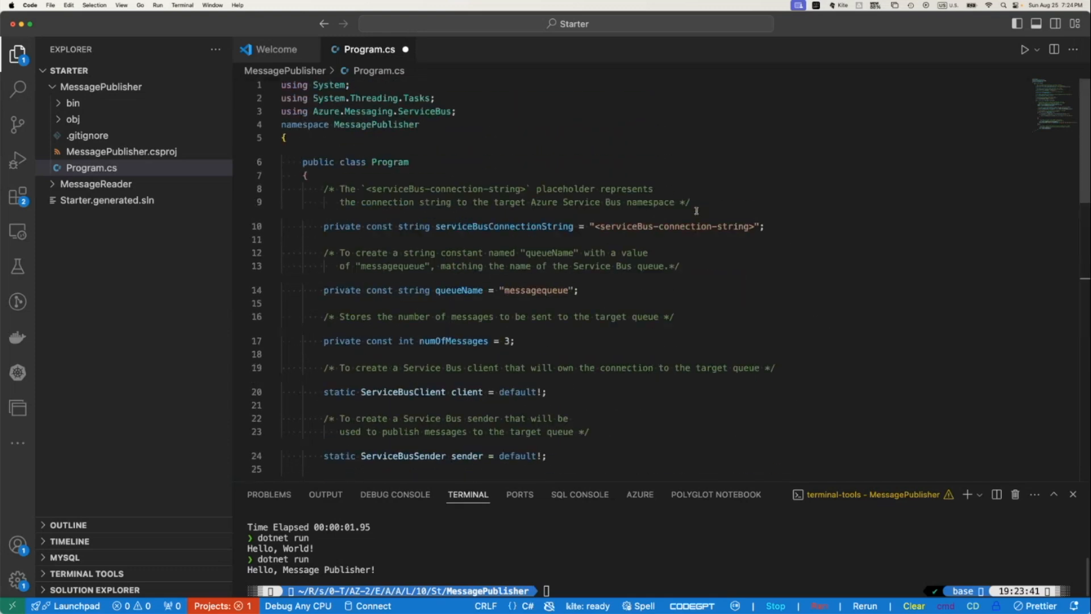
Replace the <serviceBus-connection-string> placeholder in serviceBusConnectionString with the namespace connection string copied from Sublime Text.
left_click(509, 219)
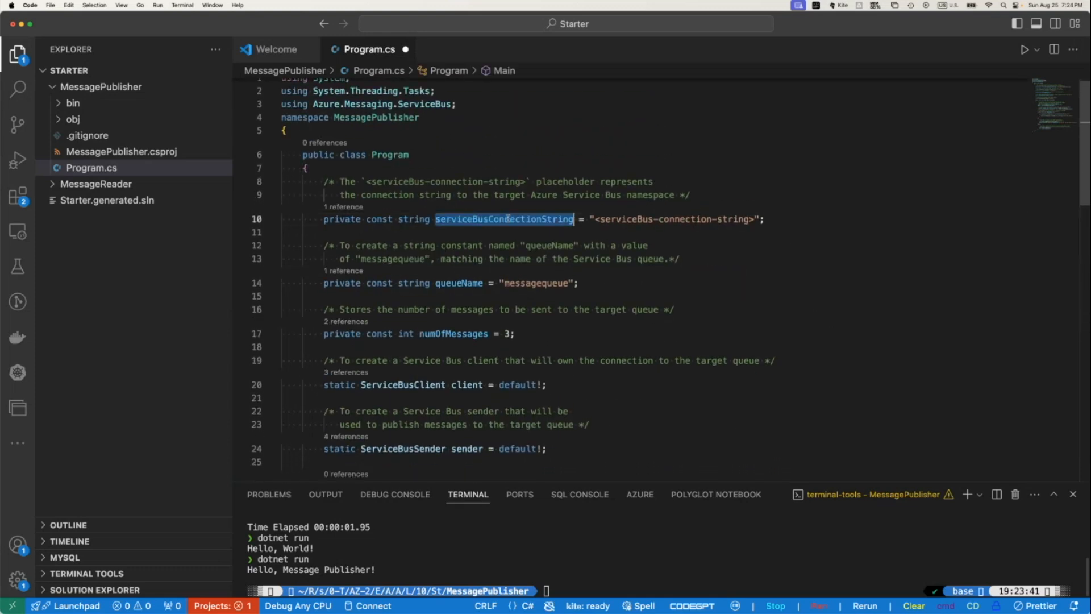
left_click(791, 221)
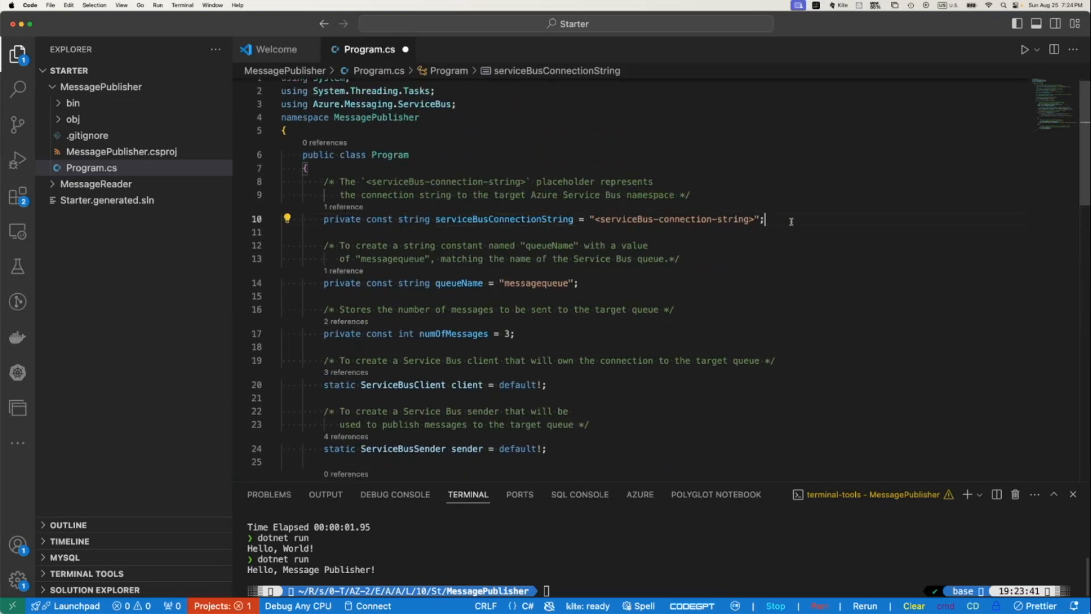
left_click(579, 283)
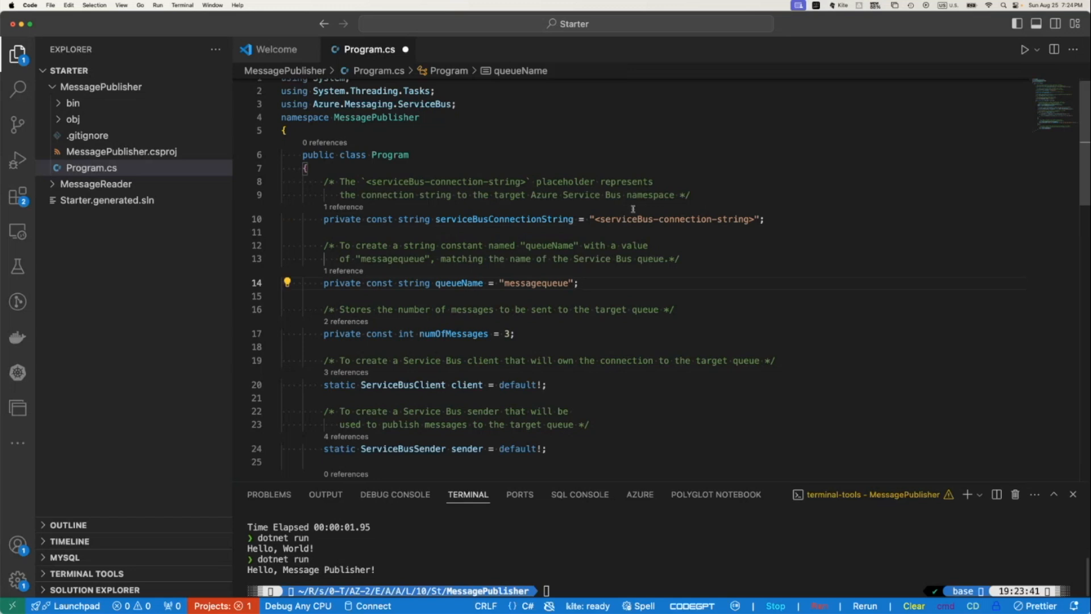
left_click_drag(595, 220, 756, 219)
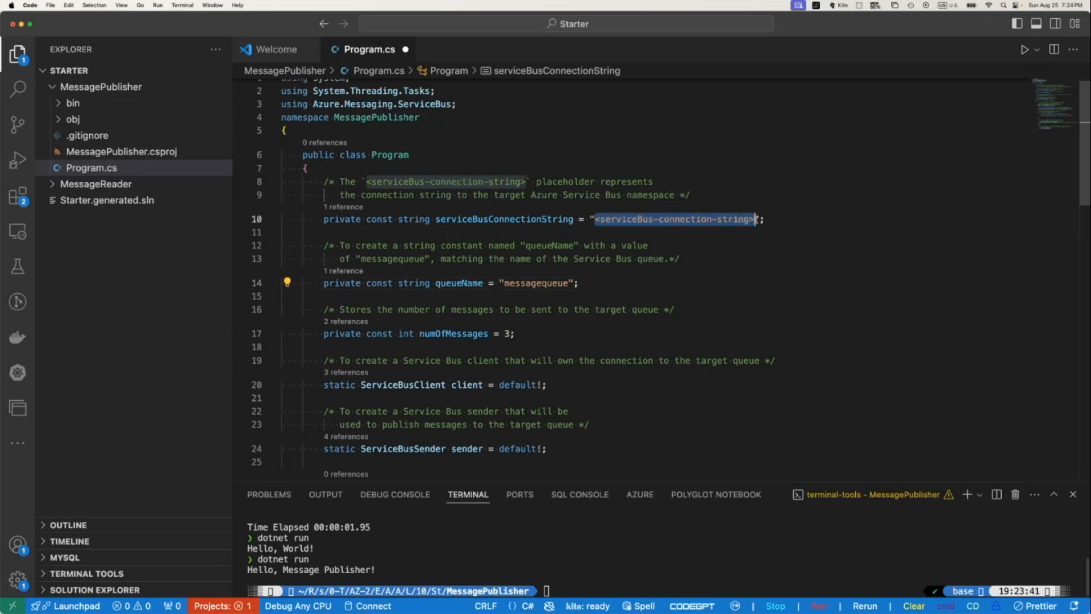
key("BackSpace")
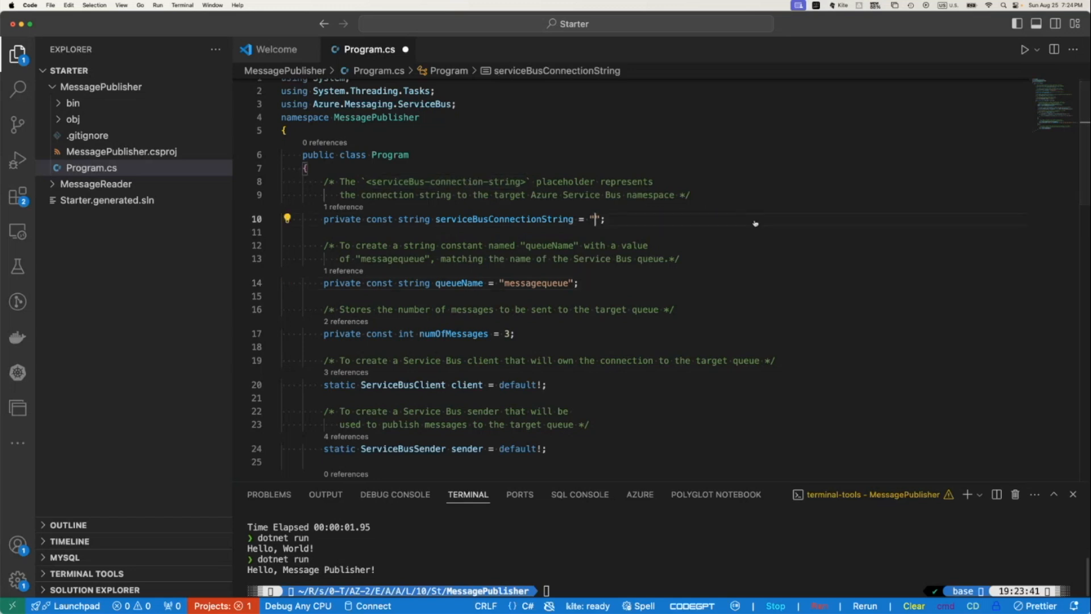
key("super+Tab")
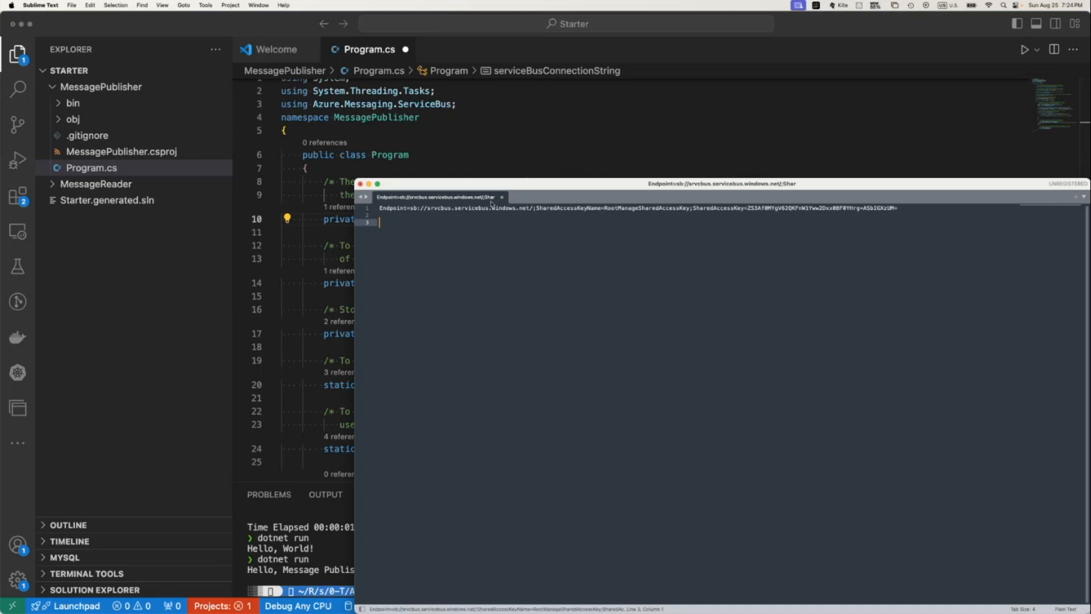
left_click(380, 208)
left_click(901, 208, "shift")
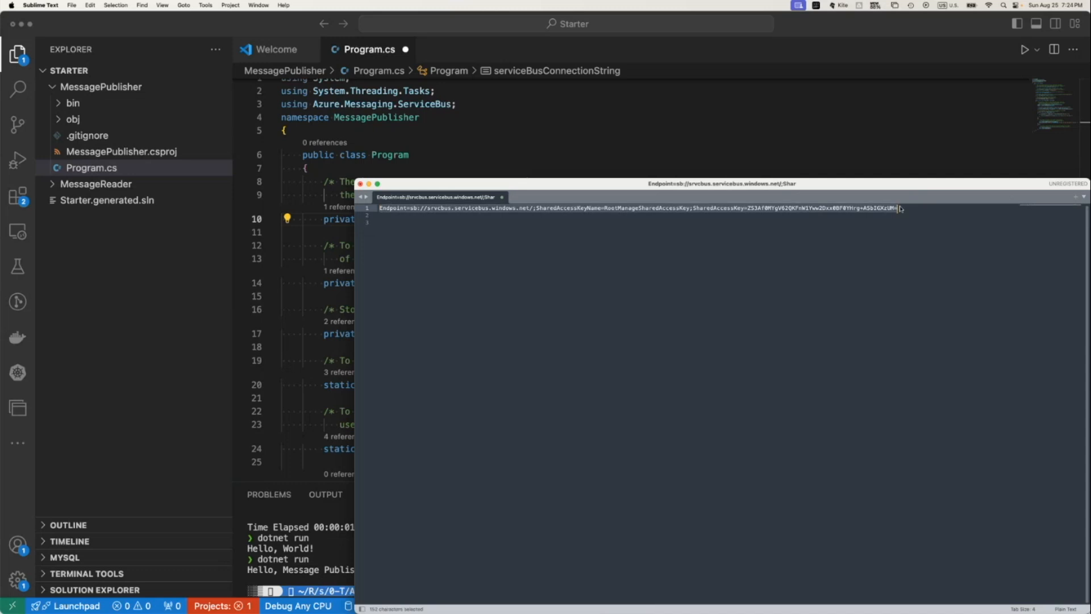
key("super+c")
key("super+Tab")
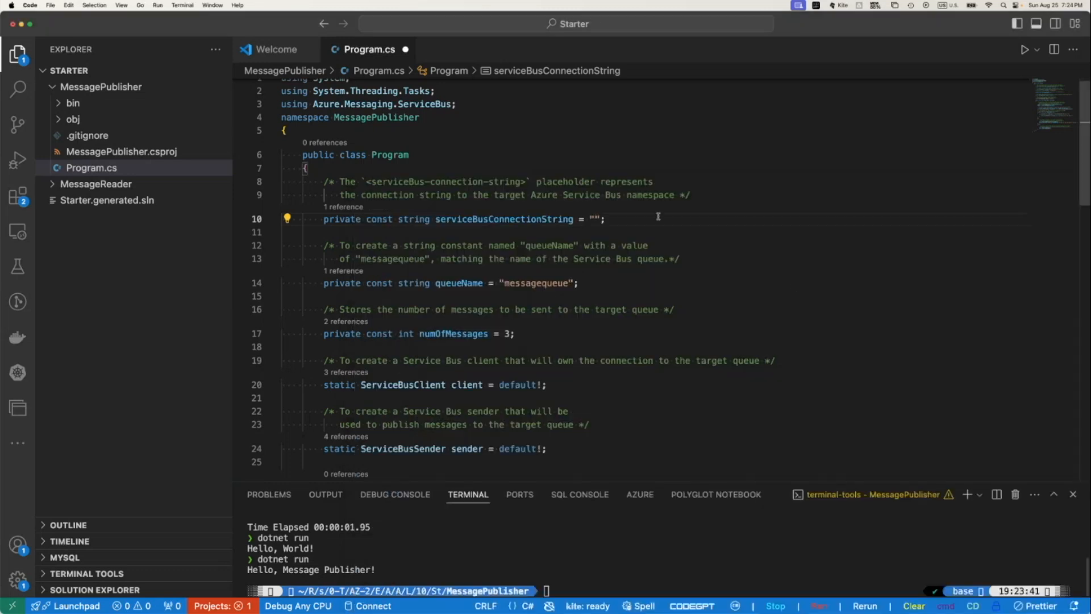
key("super+v")
scroll(635, 231, "left", 5)
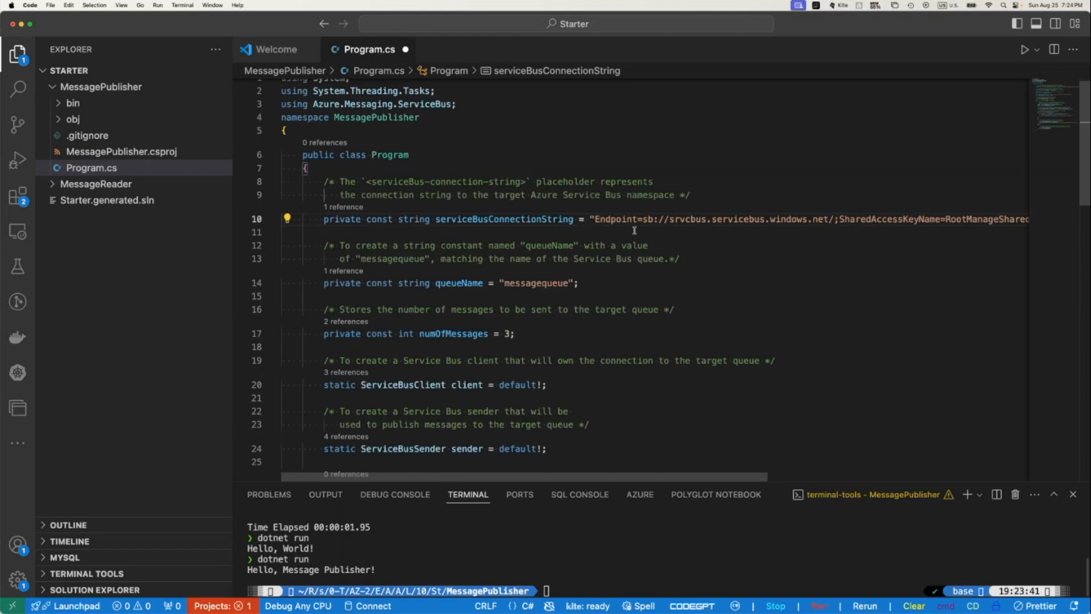
Set the queueName constant to "my-msg-queue", copying the queue name from its Azure portal page.
double_click(528, 283)
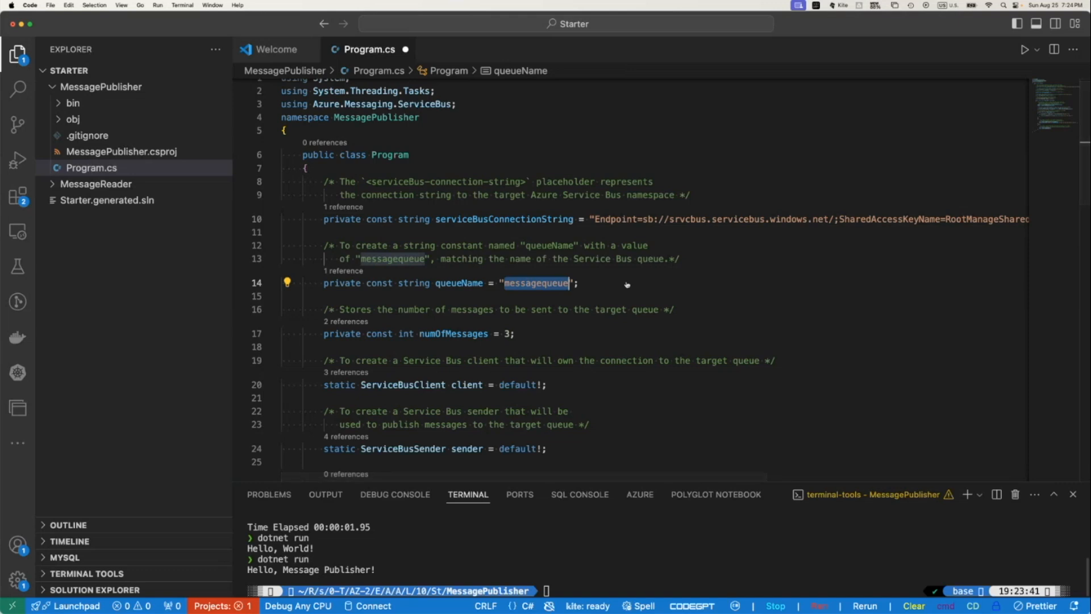
key("super+Tab")
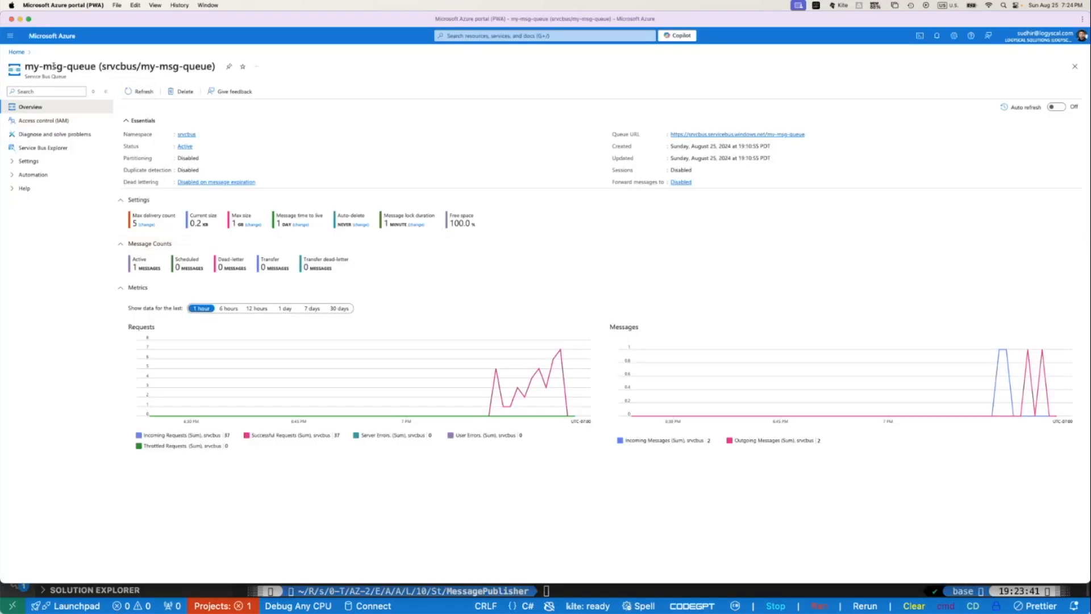
left_click_drag(25, 67, 94, 67)
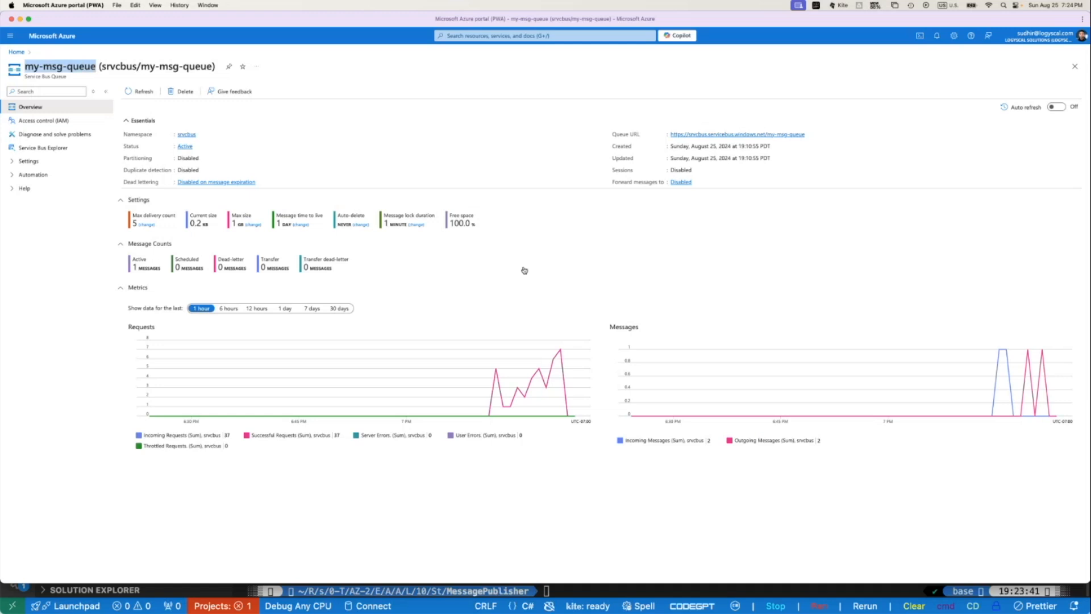
key("super+Tab")
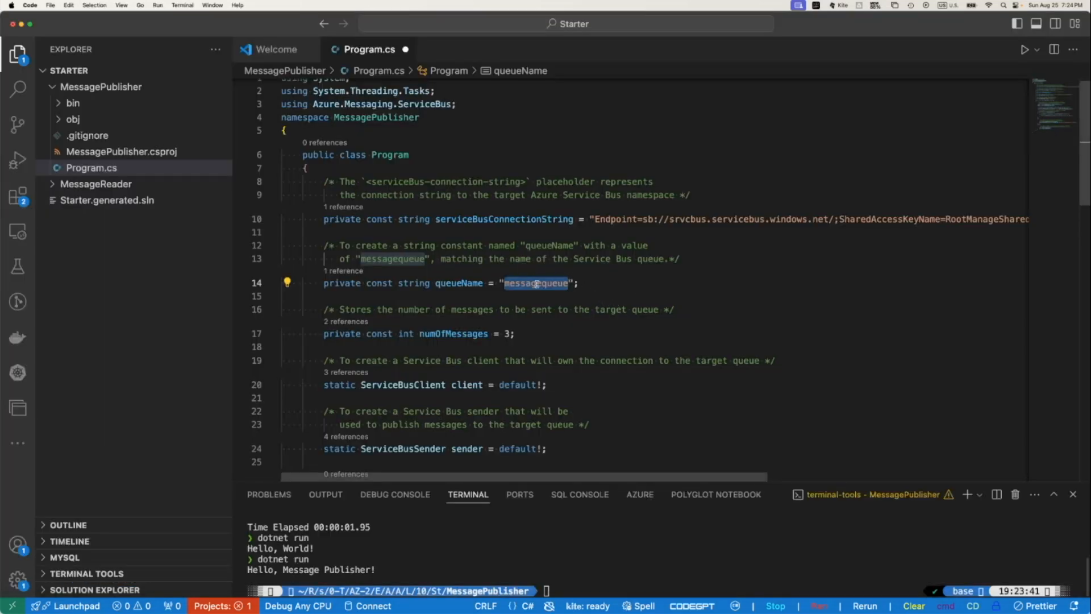
key("super+v")
left_click(610, 358)
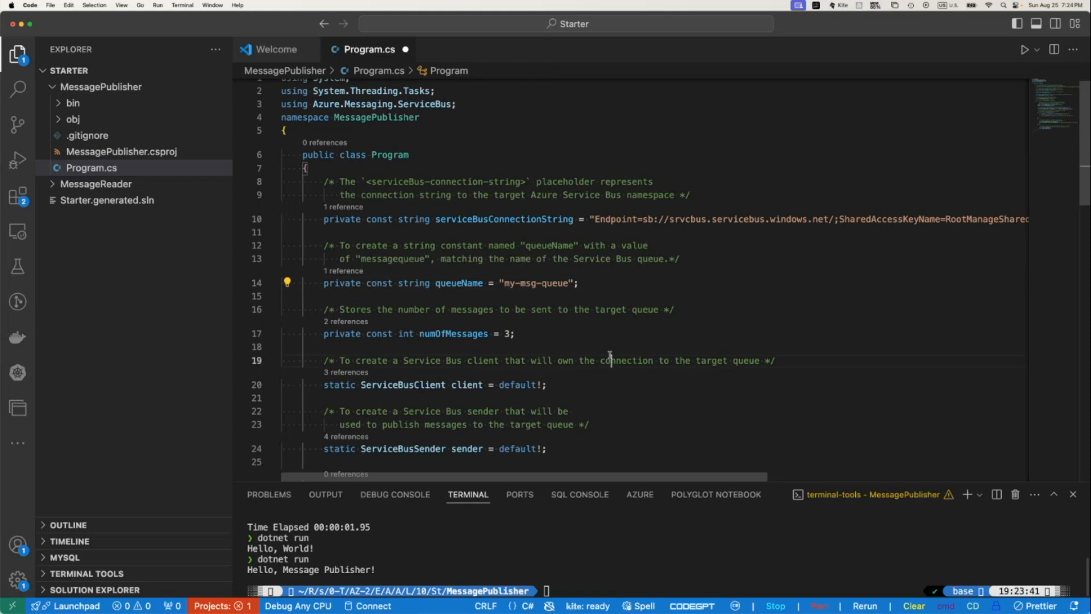
Review the numOfMessages constant and the static ServiceBusClient and ServiceBusSender declarations in Program.cs.
scroll(610, 355, "down", 3)
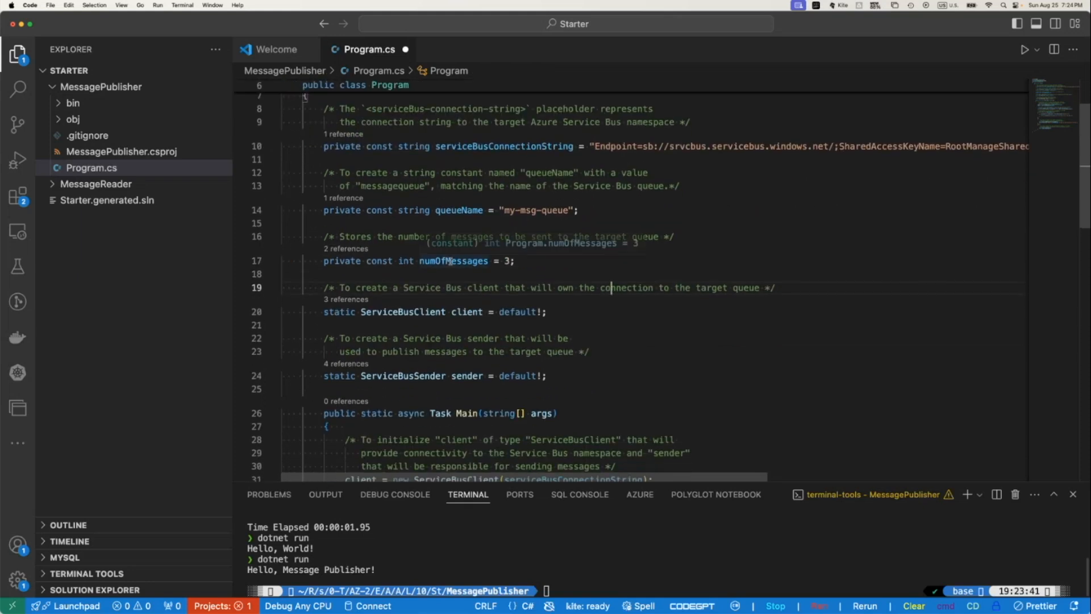
double_click(476, 261)
left_click(518, 262)
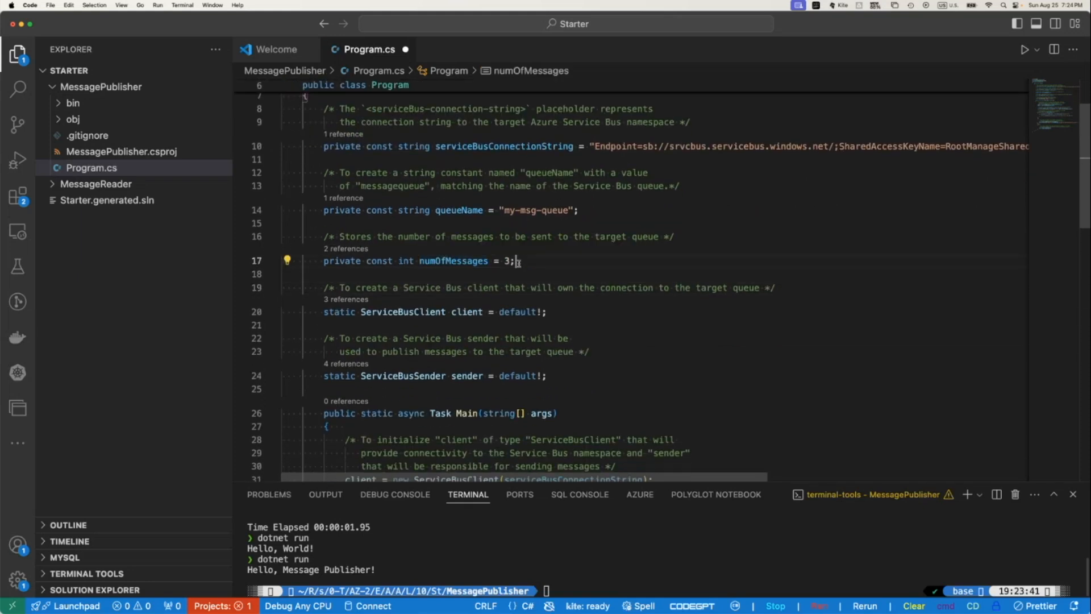
scroll(653, 360, "down", 3)
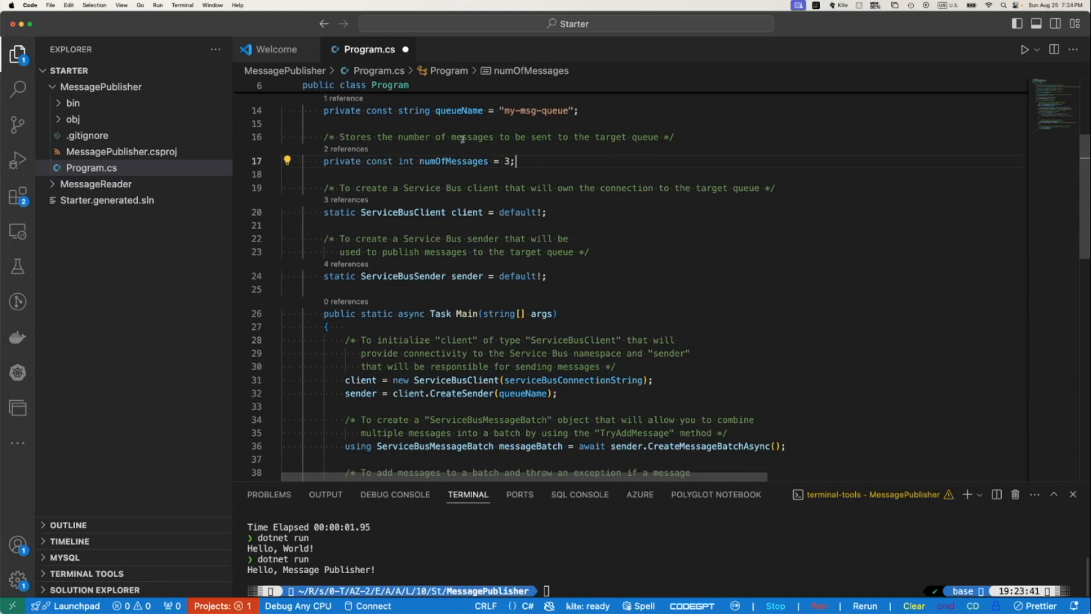
left_click_drag(342, 137, 650, 137)
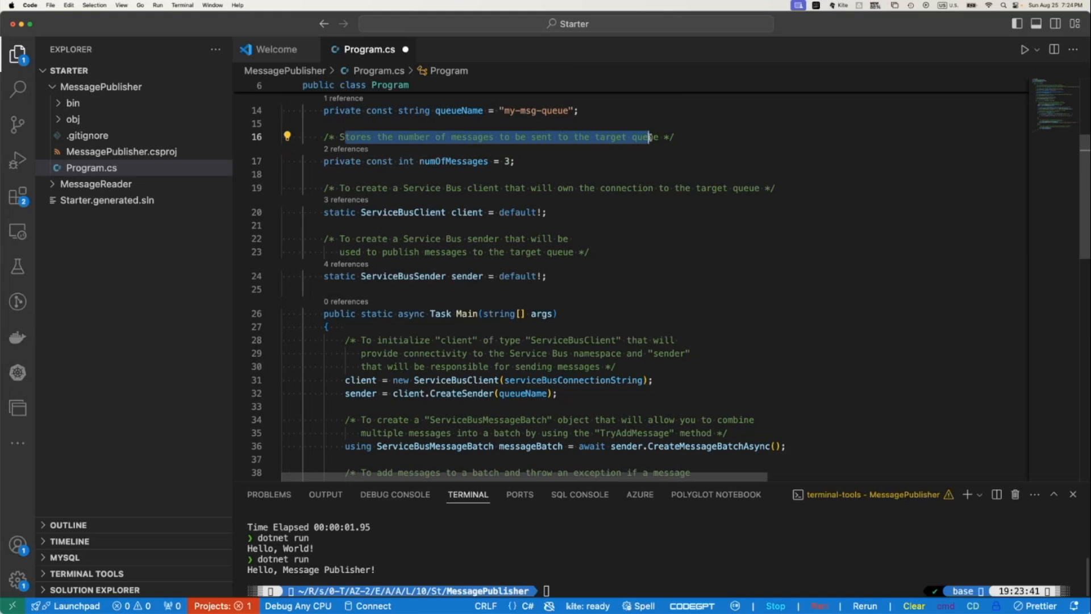
left_click(513, 150)
left_click(611, 271)
scroll(612, 271, "down", 3)
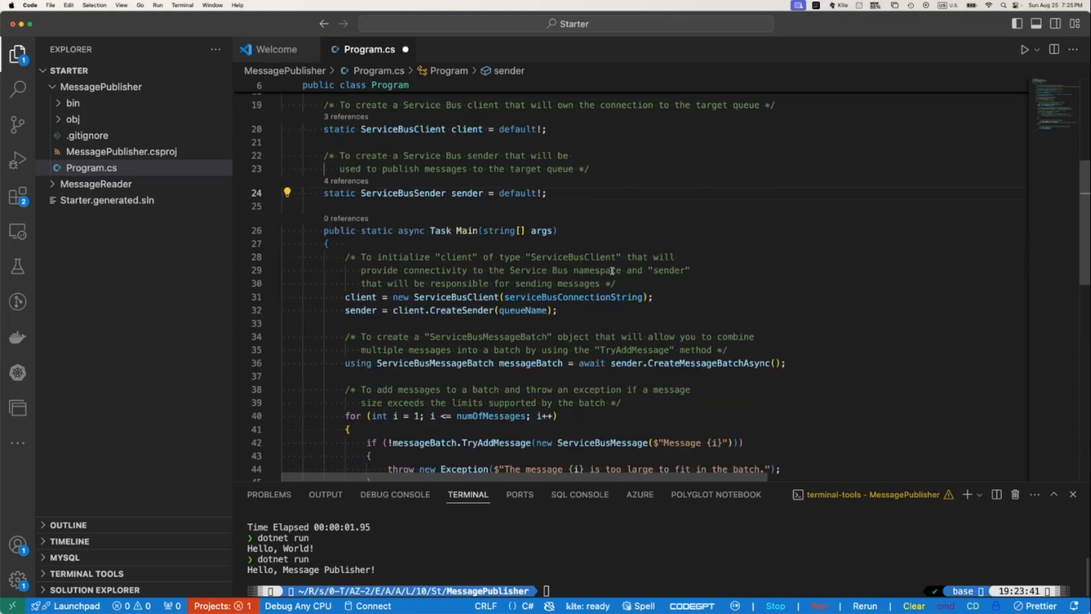
double_click(409, 129)
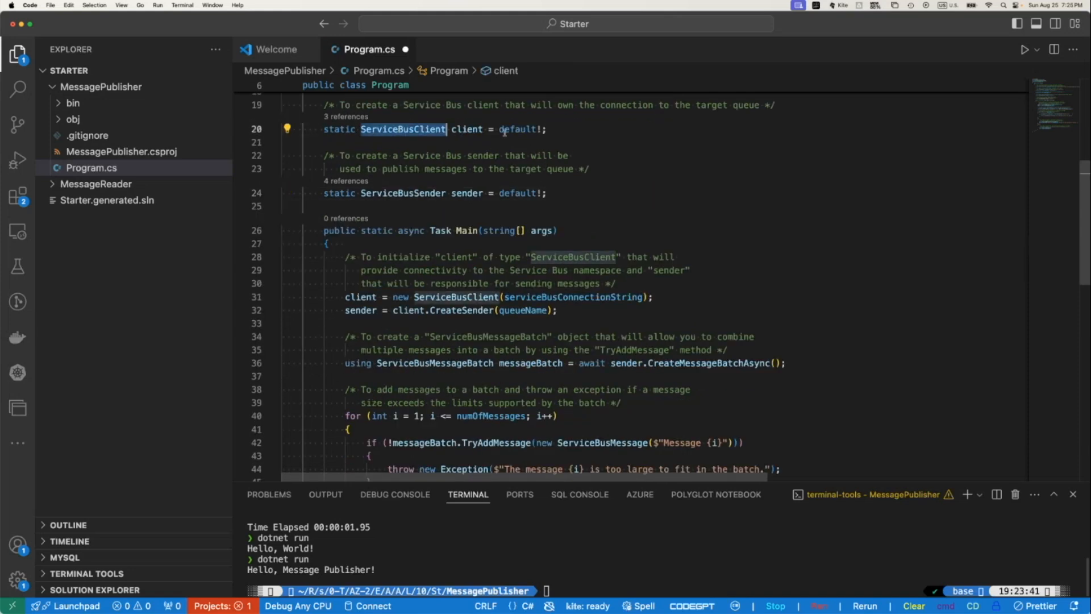
left_click(505, 129)
left_click(593, 208)
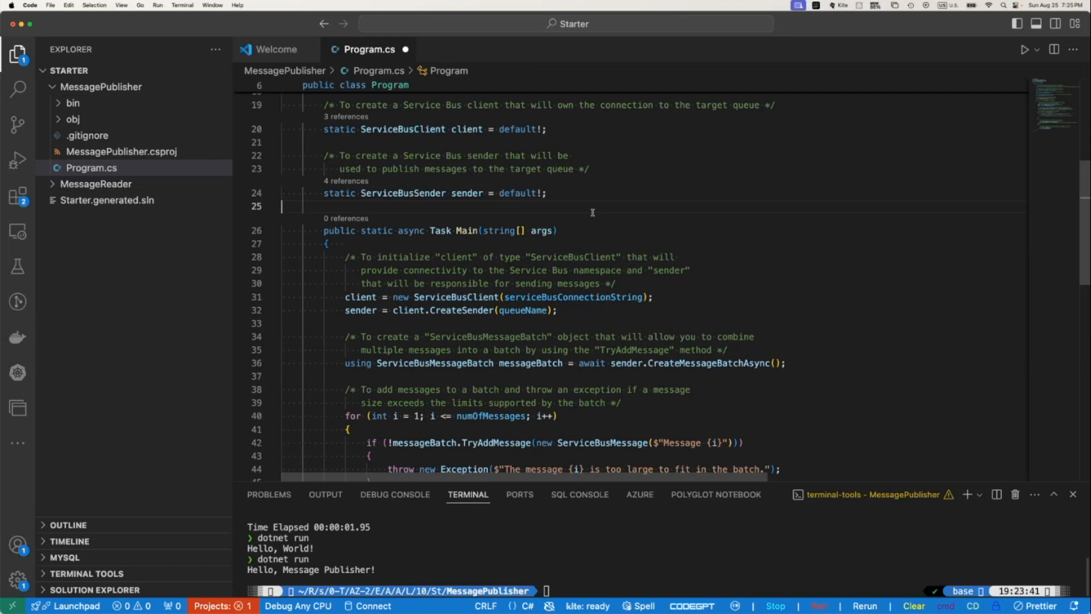
Examine how Main initializes client with serviceBusConnectionString and creates sender with CreateSender(queueName).
scroll(727, 301, "down", 5)
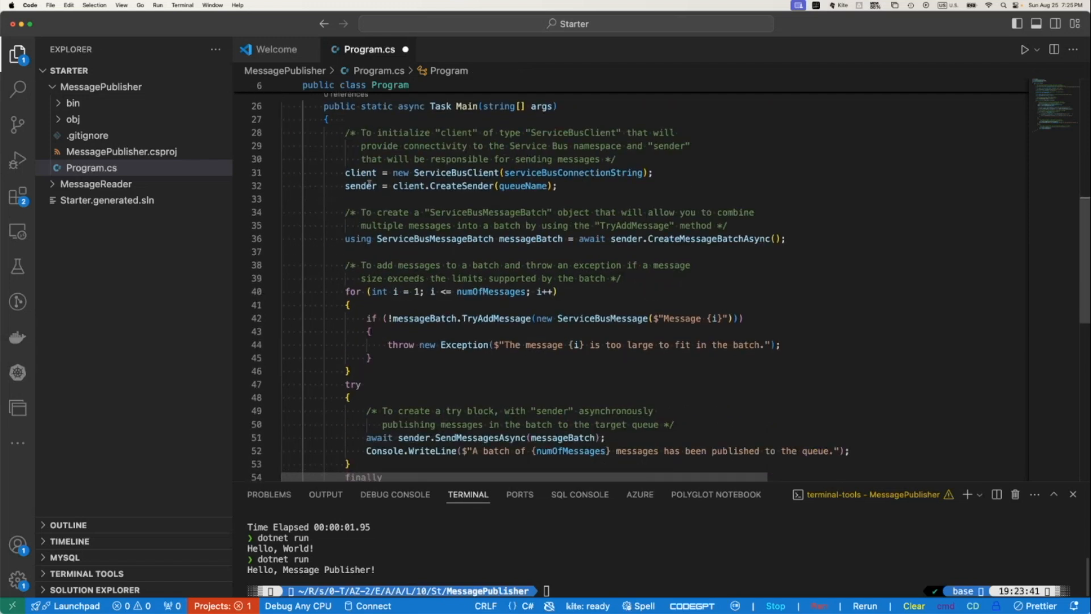
mouse_move(344, 173)
left_click_drag(344, 173, 577, 184)
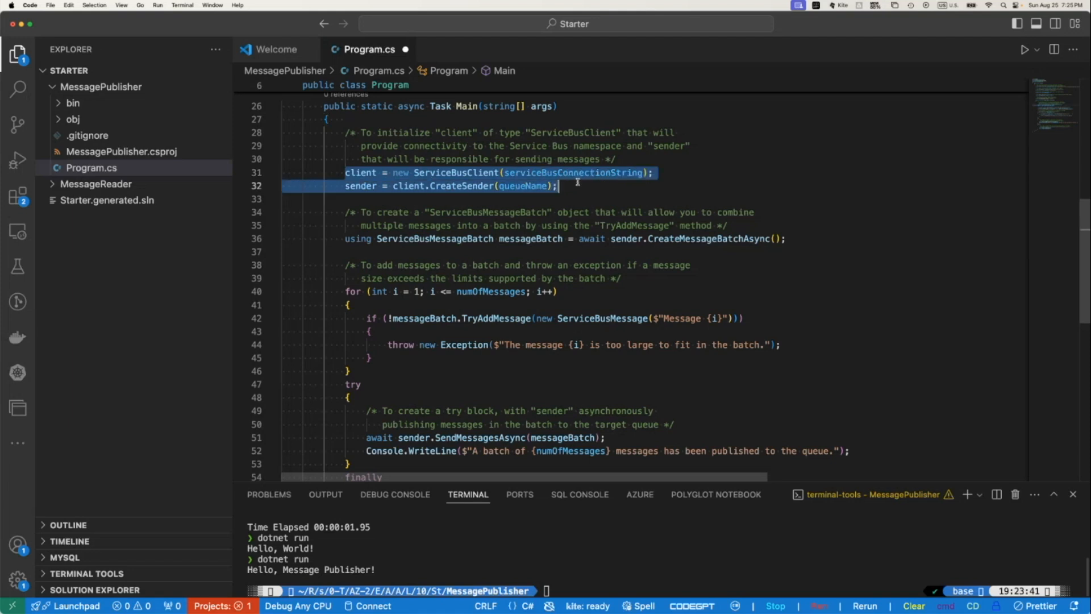
left_click(576, 184)
double_click(545, 173)
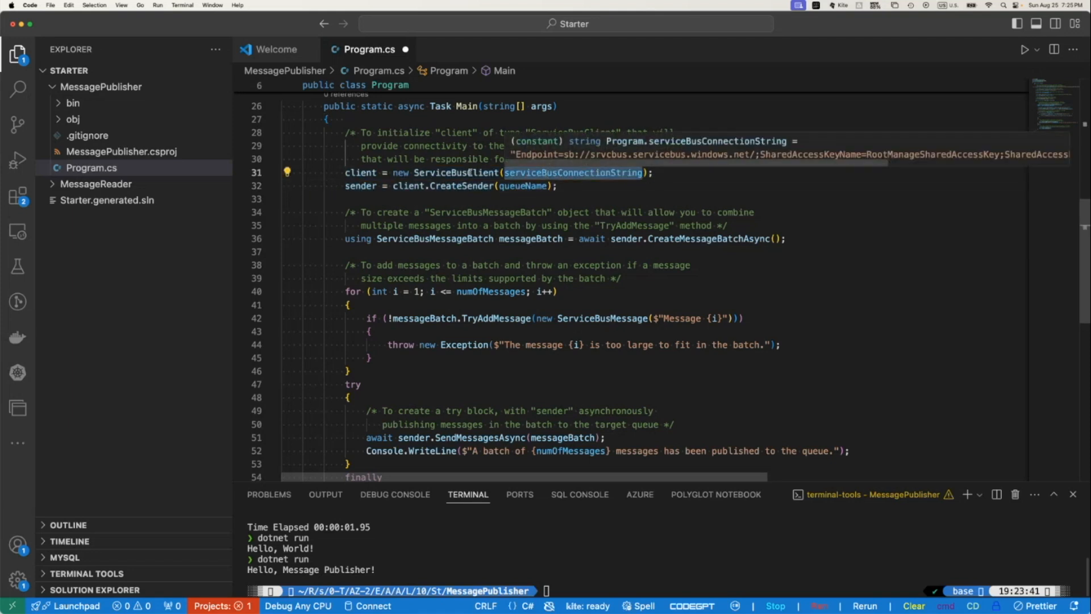
double_click(359, 186)
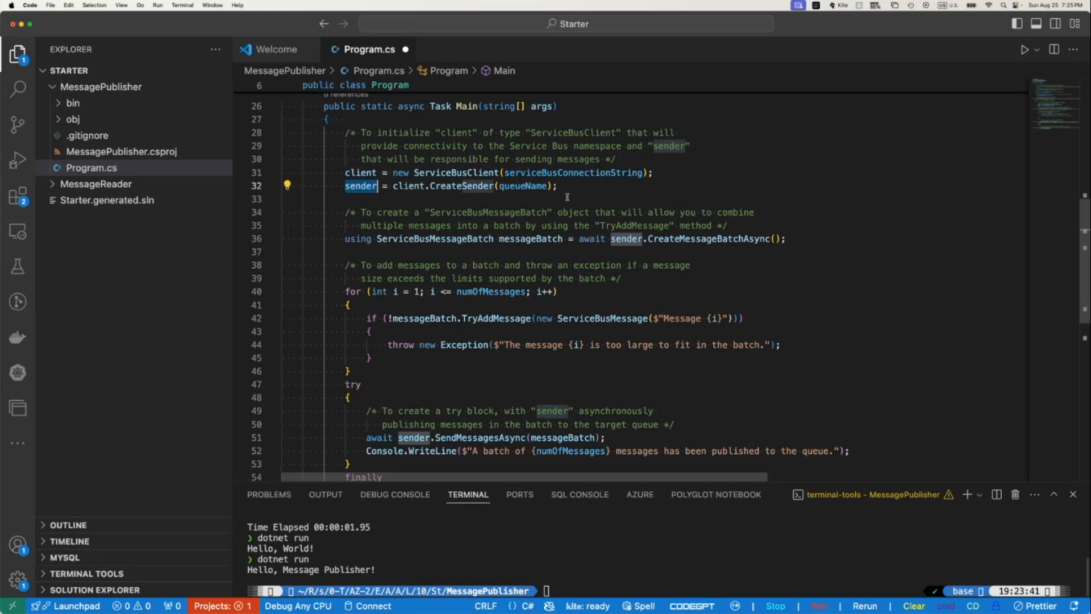
left_click_drag(569, 185, 433, 182)
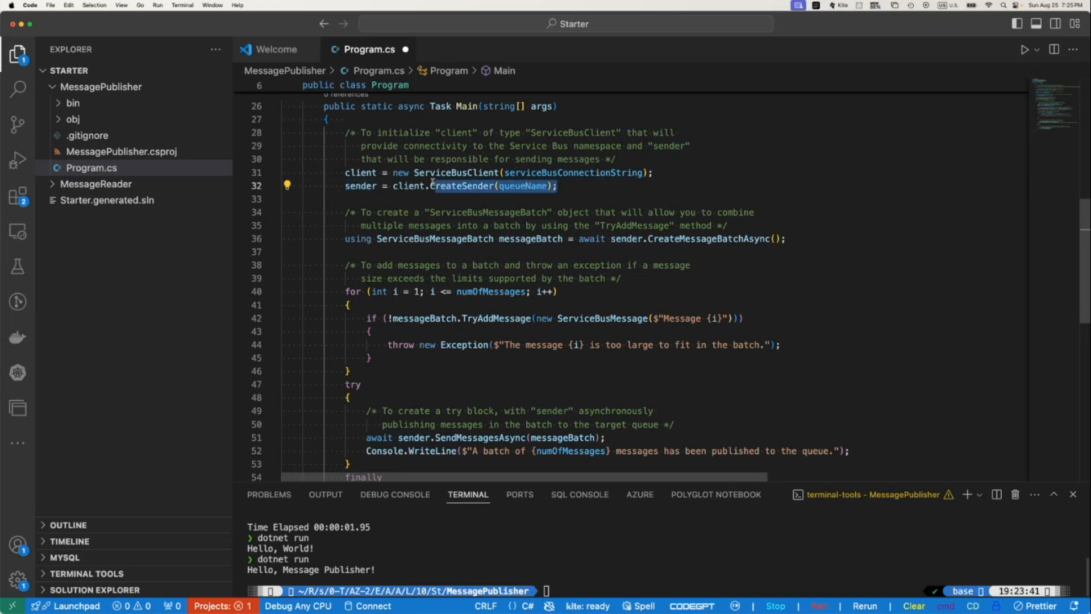
key("End")
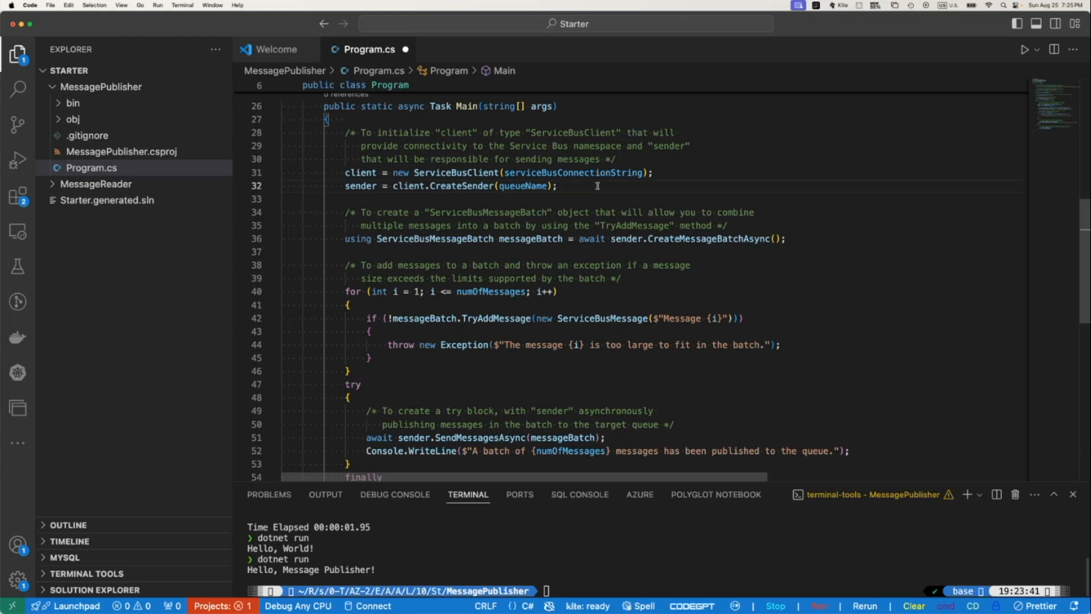
double_click(448, 185)
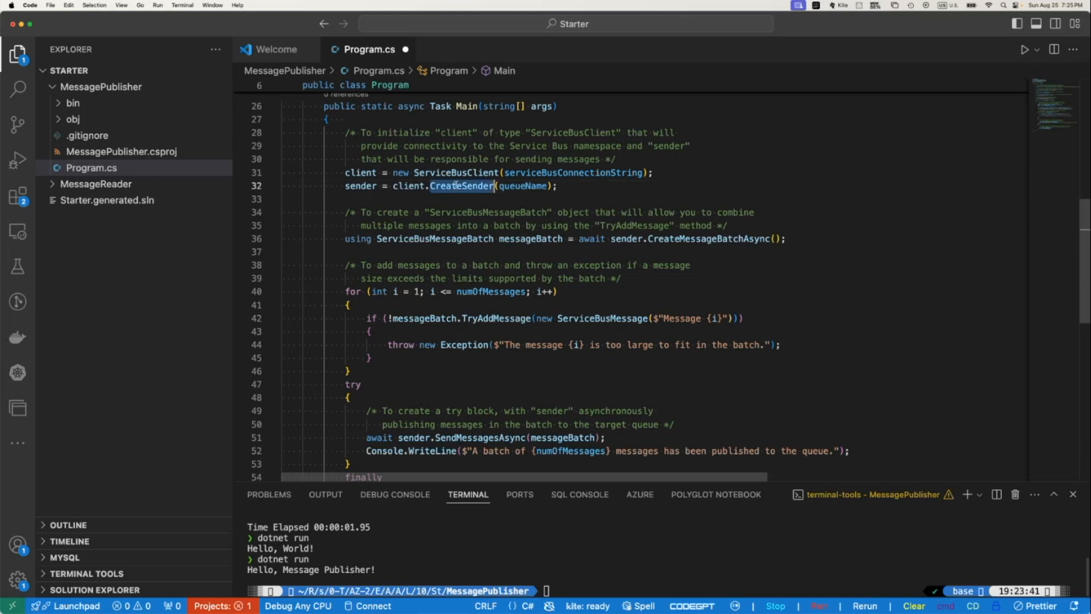
double_click(358, 187)
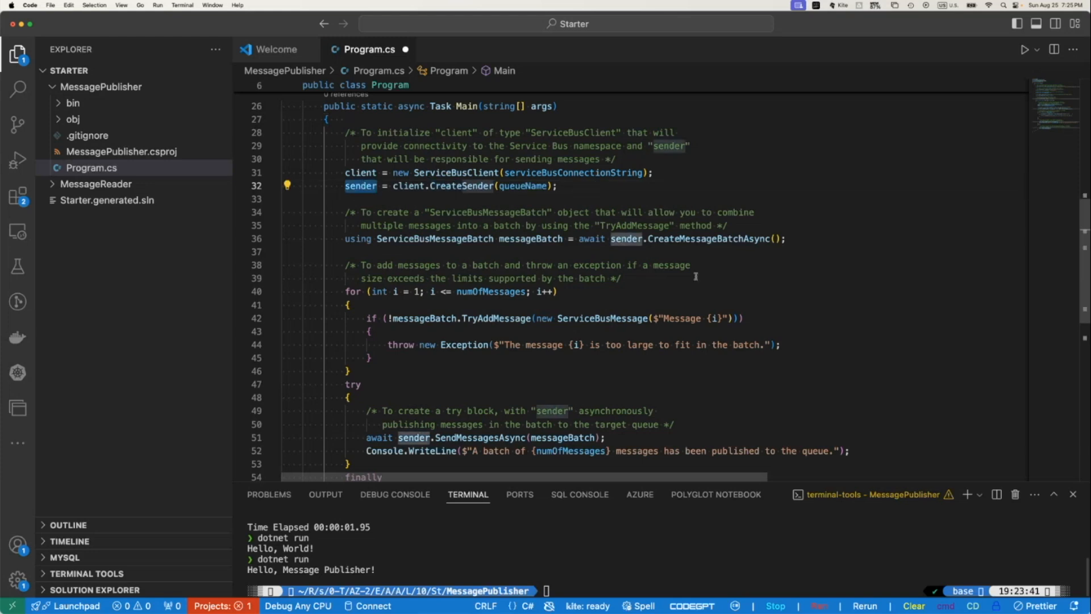
left_click(580, 303)
Compare the for loop that fills the message batch with the numOfMessages constant that limits it.
scroll(583, 303, "down", 3)
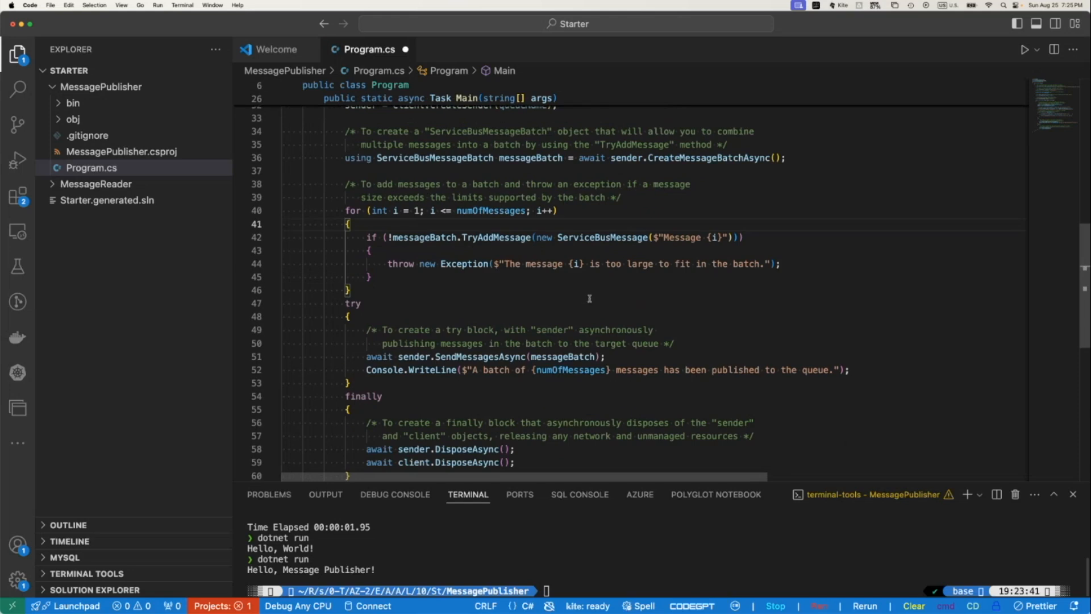
left_click_drag(663, 238, 744, 238)
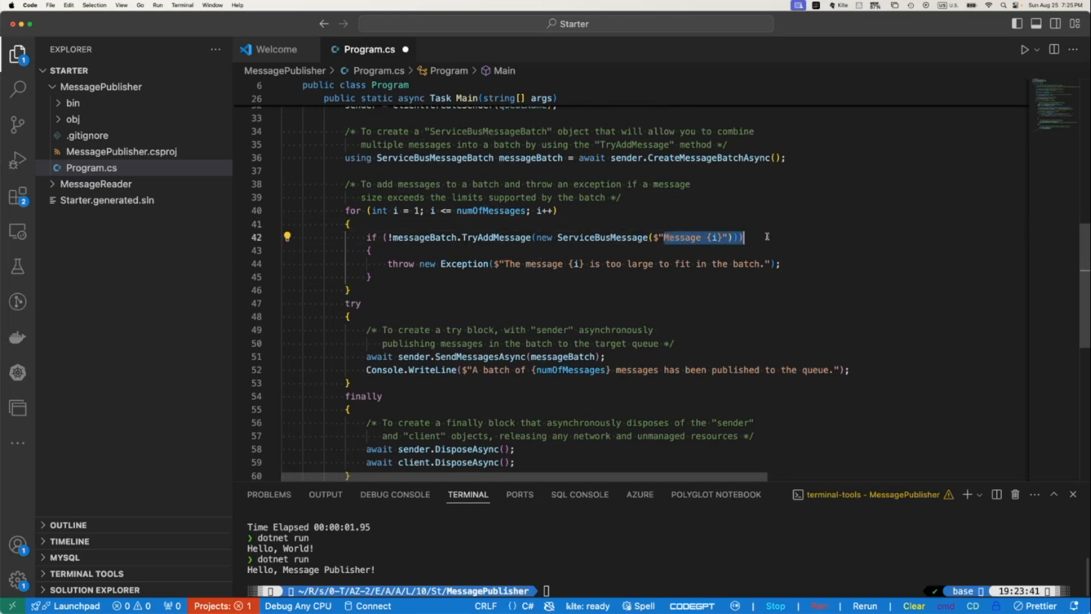
scroll(595, 218, "up", 10)
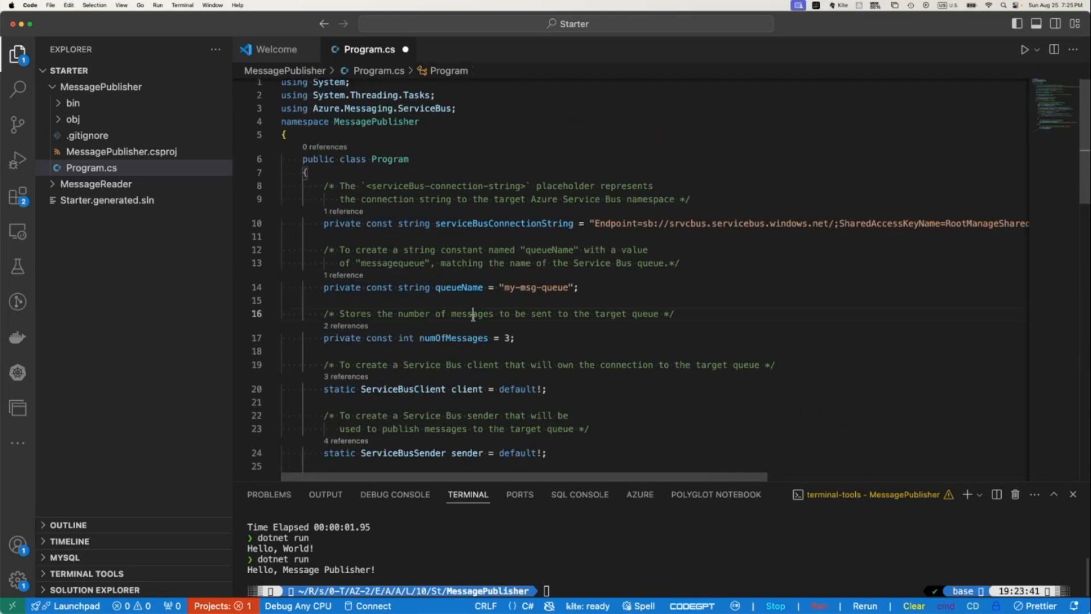
scroll(478, 312, "down", 4)
left_click(536, 162)
scroll(648, 297, "down", 3)
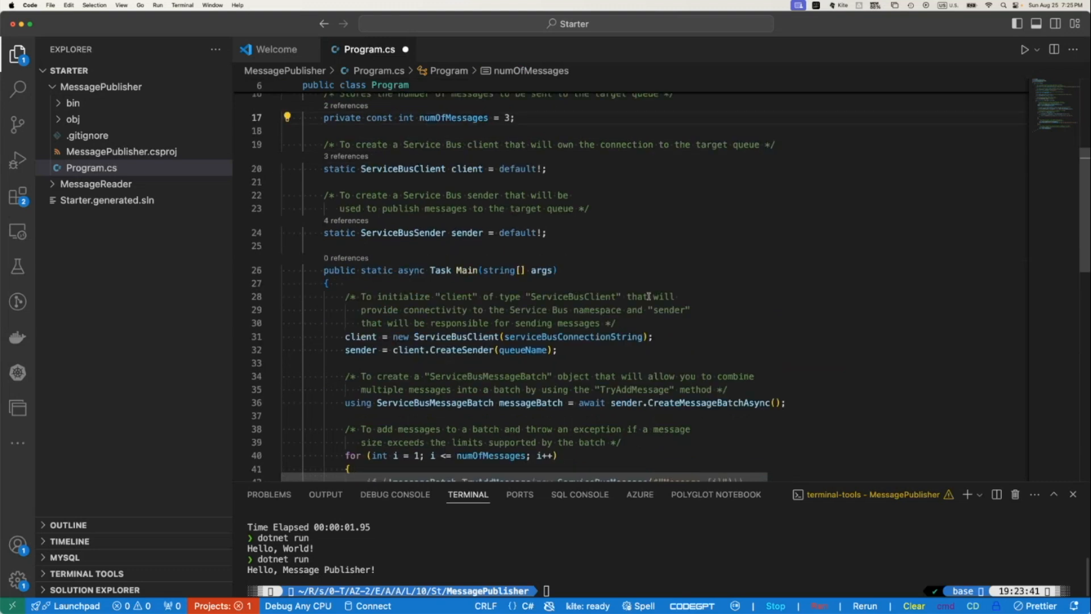
scroll(613, 385, "down", 3)
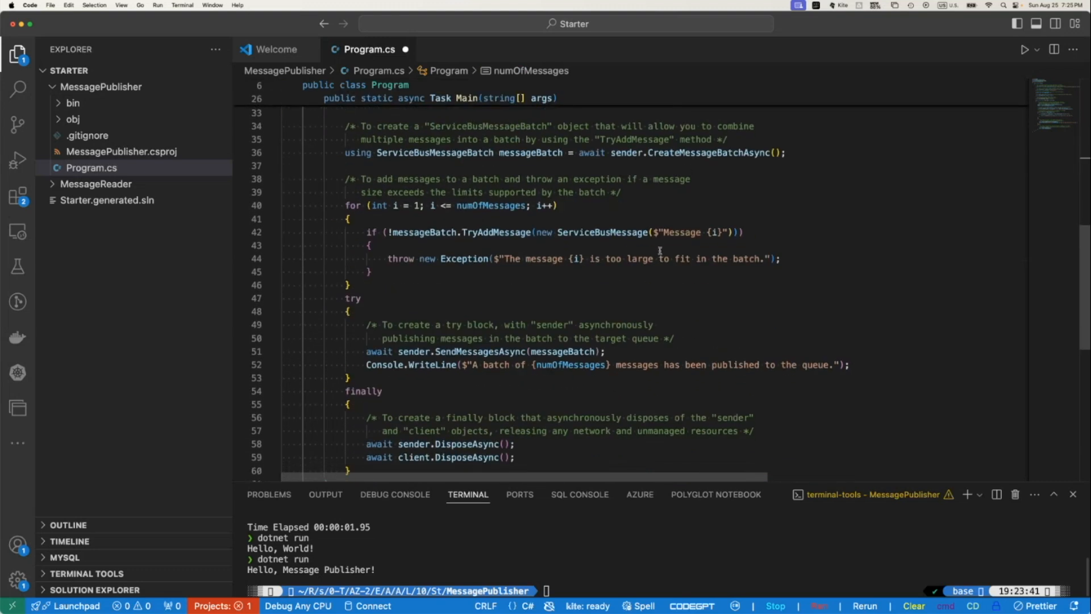
left_click(682, 278)
scroll(638, 245, "down", 2)
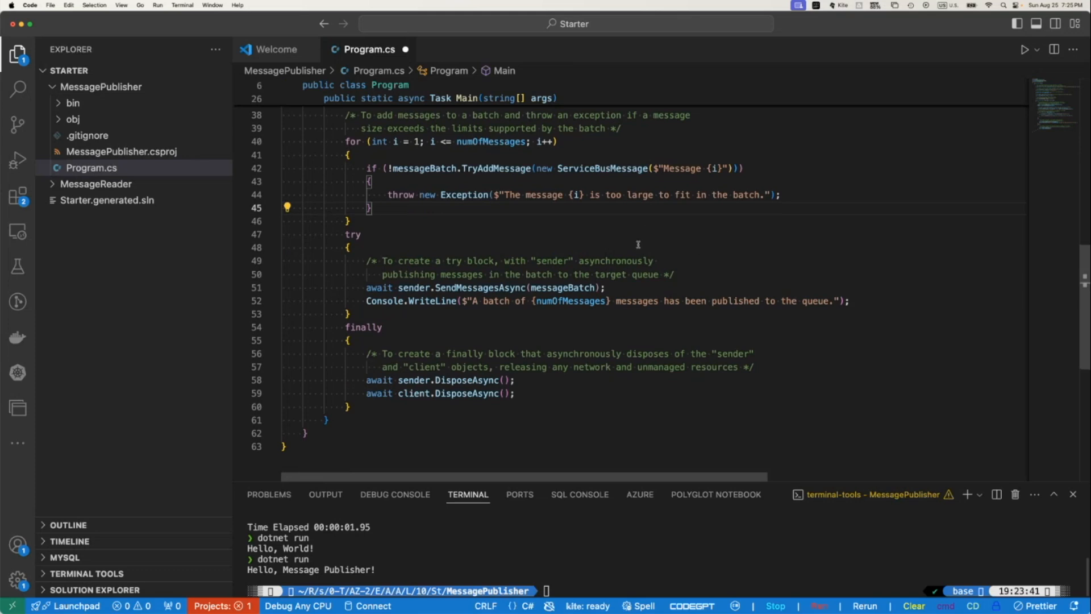
Examine the message text passed to TryAddMessage and the exception thrown when a message does not fit in the batch.
left_click_drag(663, 168, 723, 169)
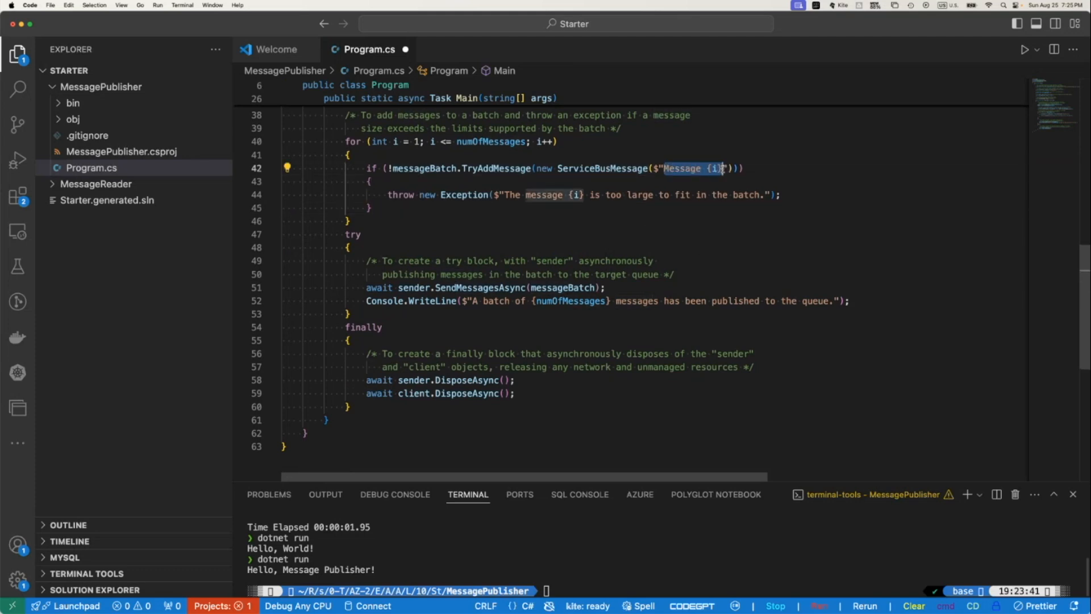
left_click(608, 208)
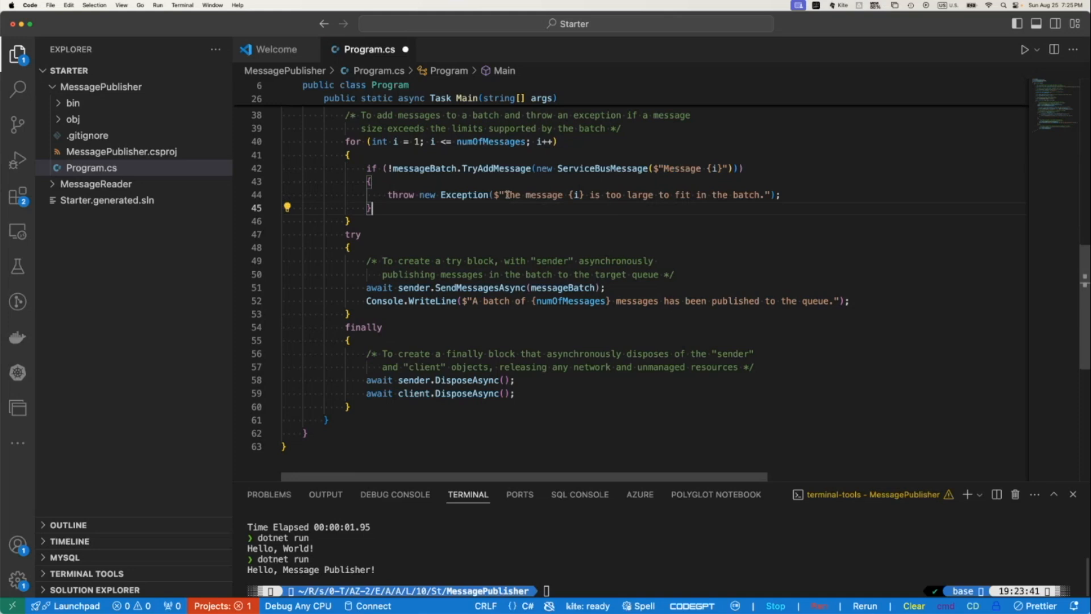
left_click_drag(508, 194, 761, 195)
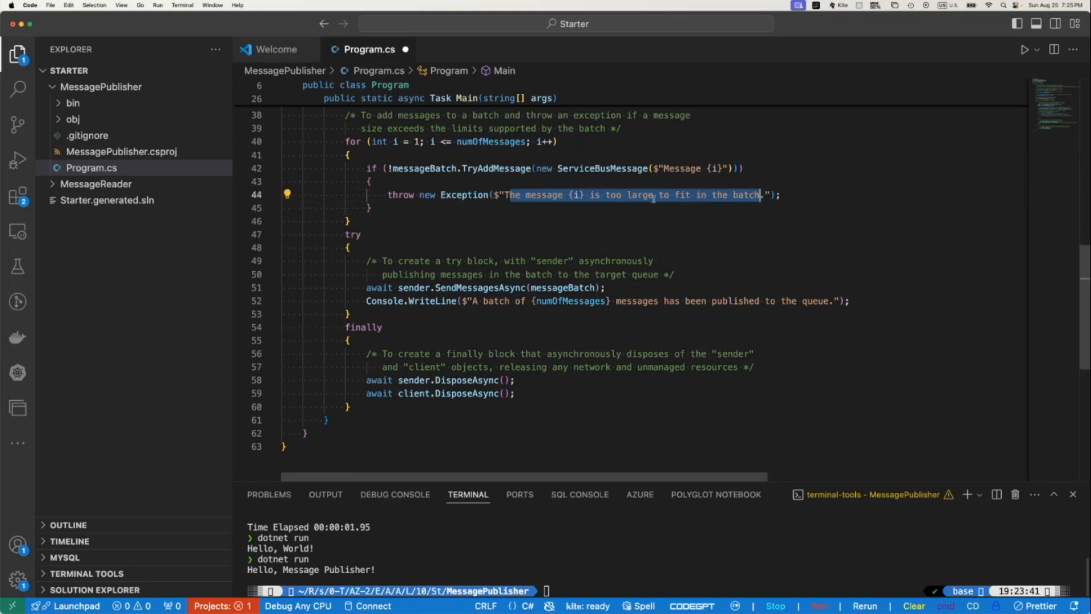
left_click(567, 193)
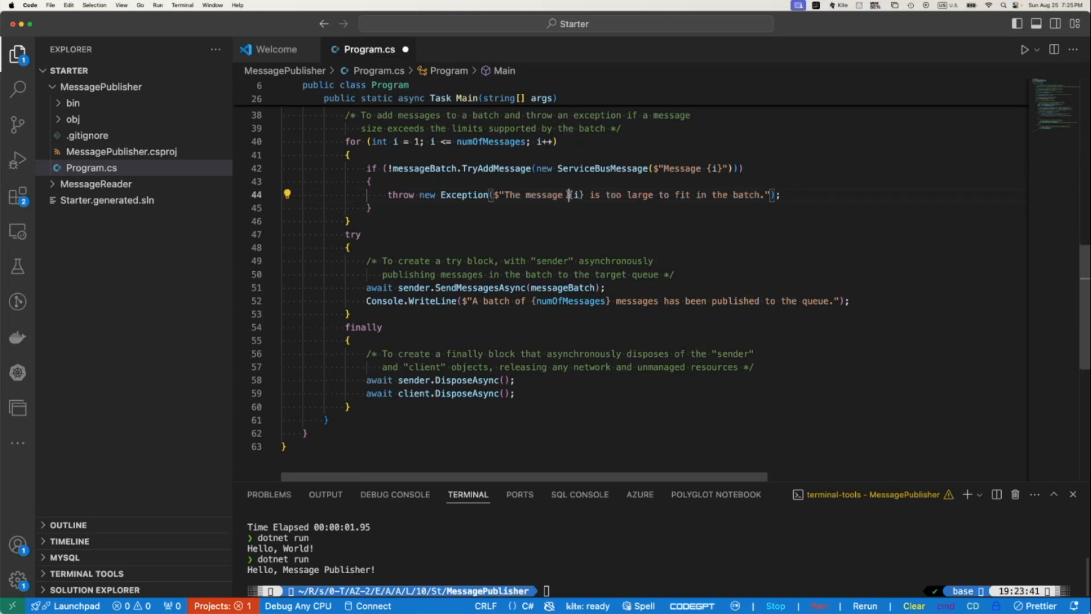
double_click(636, 195)
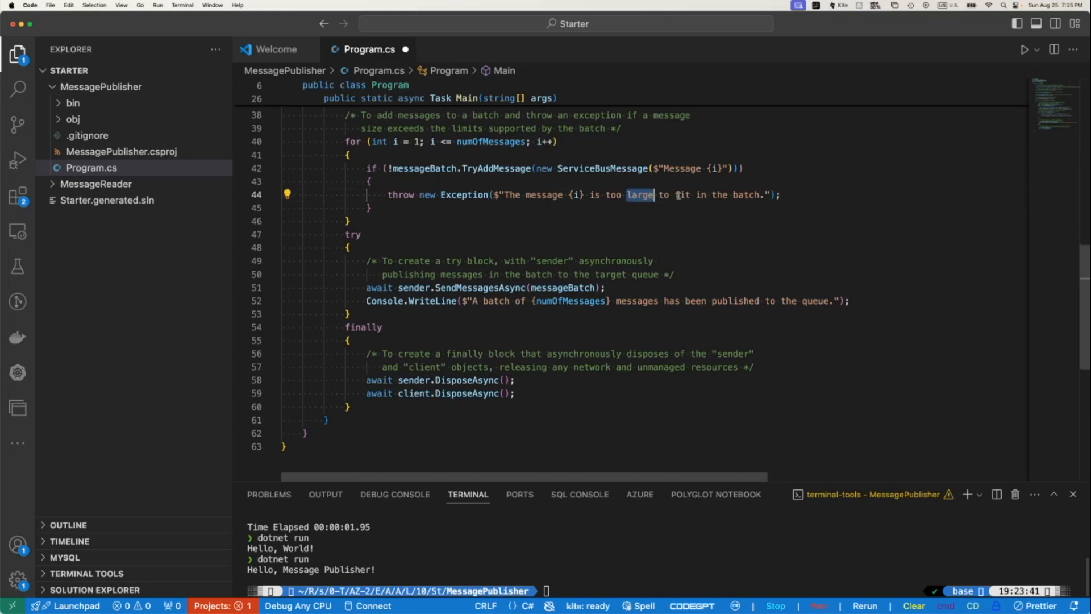
double_click(746, 195)
left_click(651, 275)
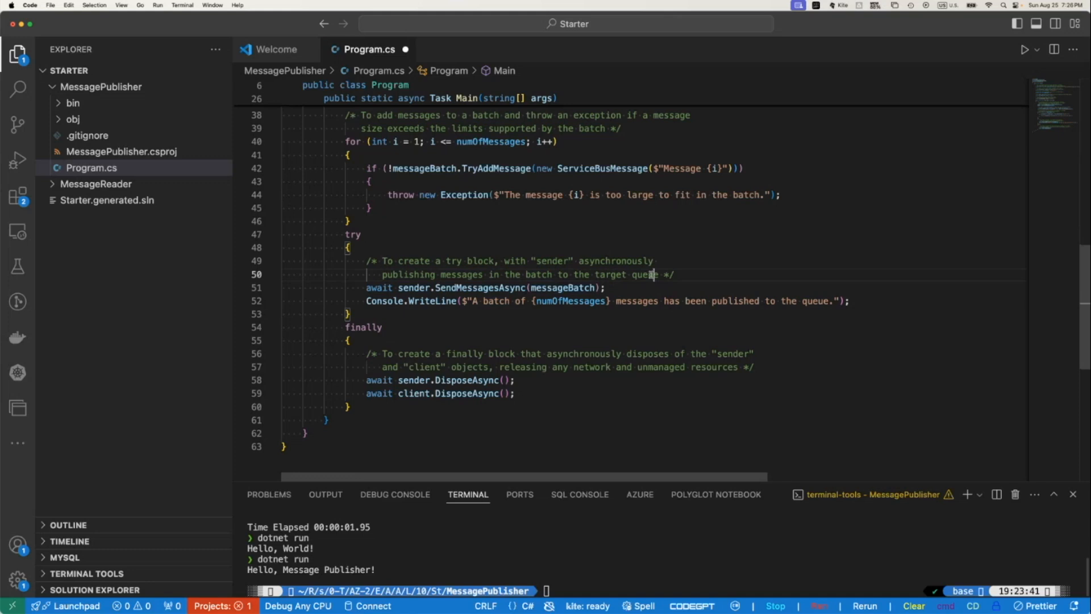
Review the try block that sends the batch and prints the published-messages text, along with the finally block.
left_click(697, 301)
scroll(549, 239, "down", 3)
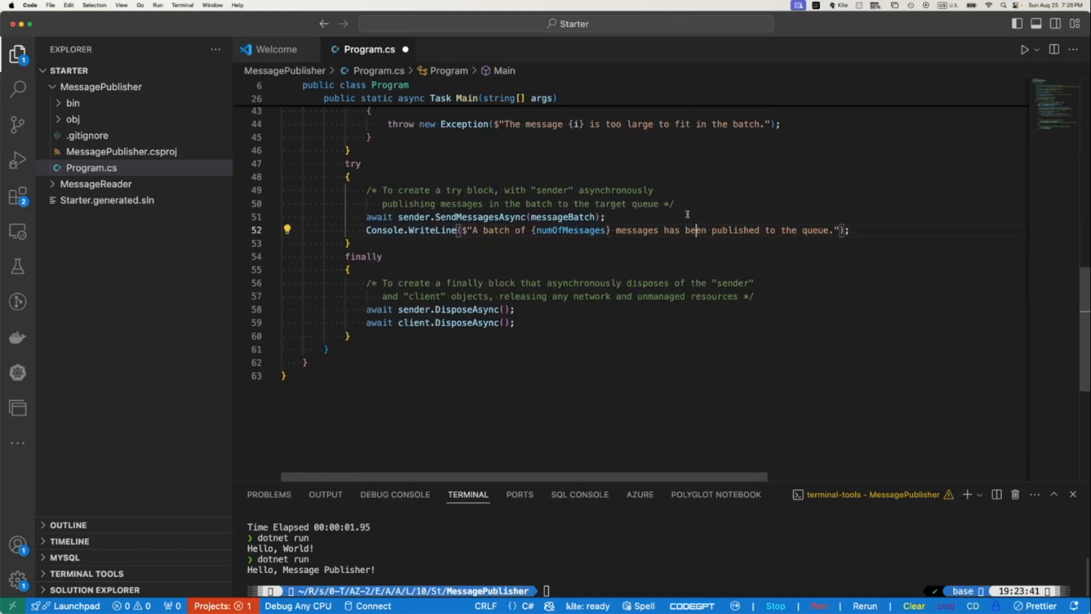
scroll(690, 200, "up", 2)
left_click_drag(658, 155, 718, 155)
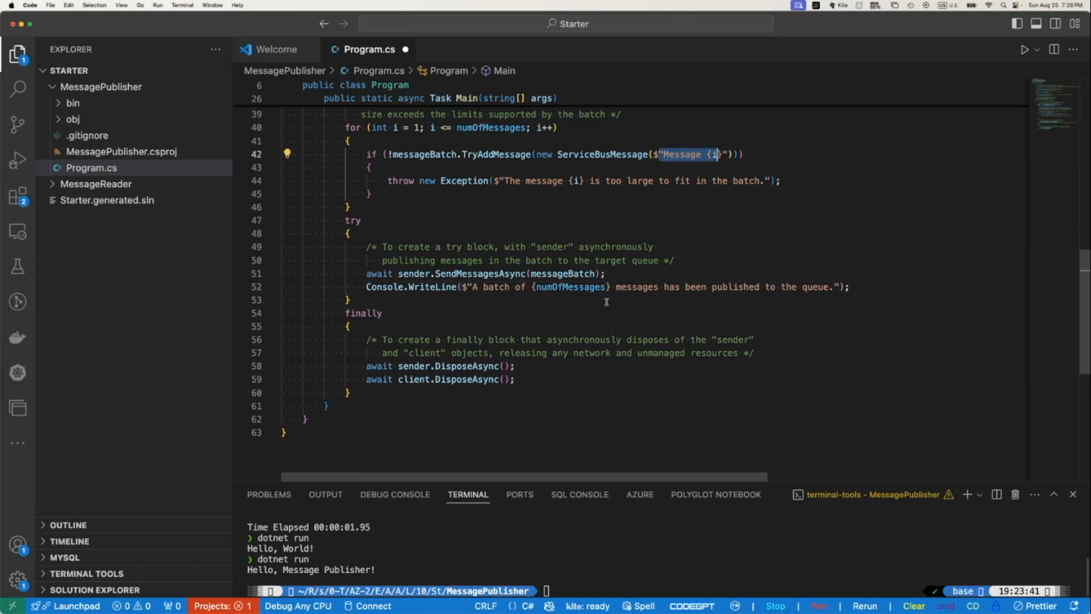
left_click_drag(473, 287, 836, 287)
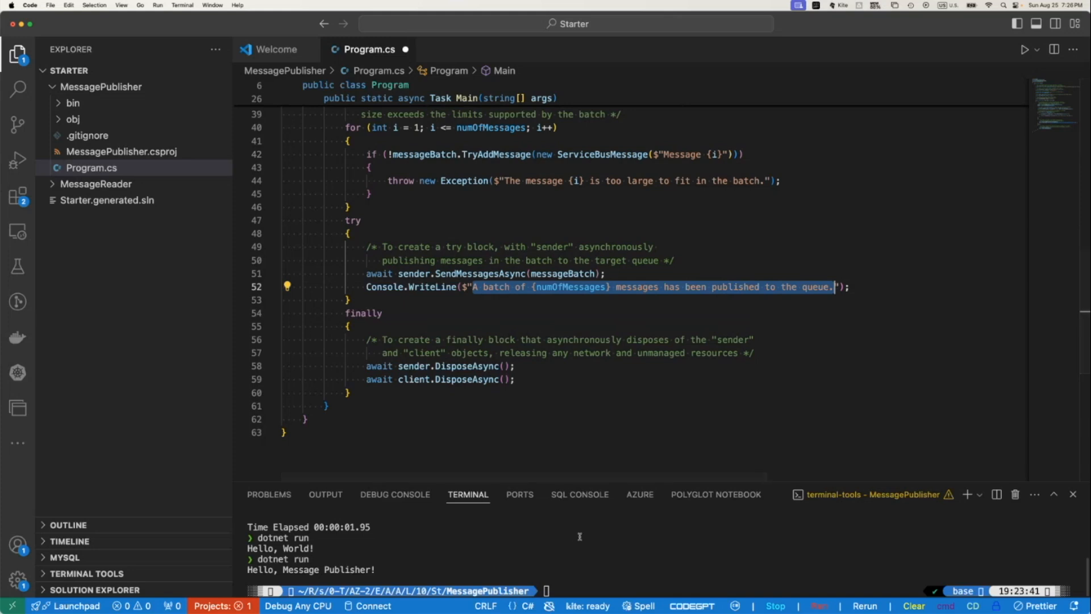
left_click(605, 405)
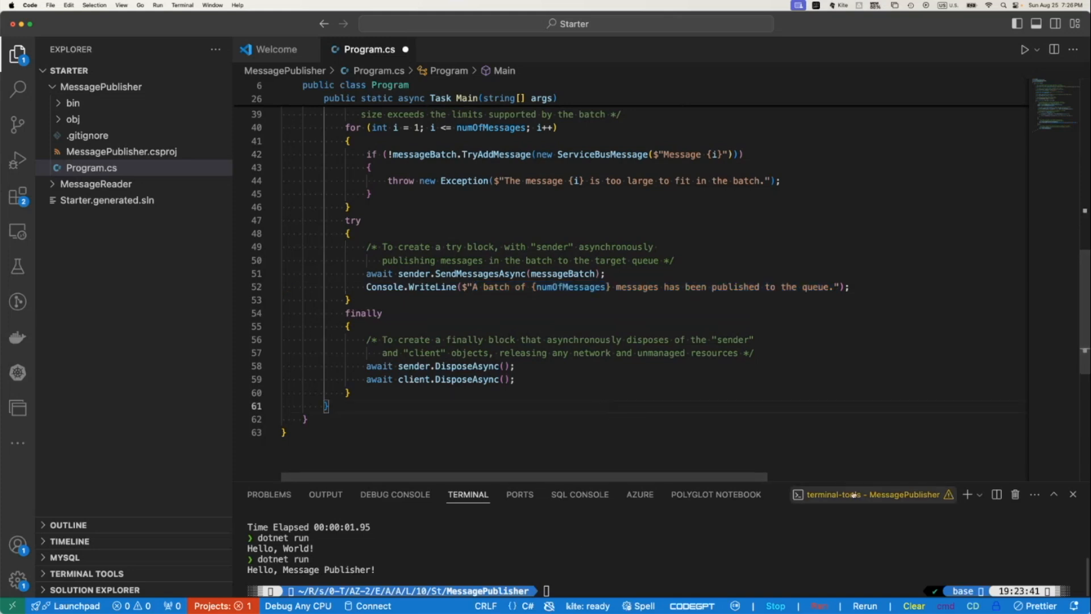
Save MessagePublisher's Program.cs, clear the terminal and run the project with dotnet run.
left_click(812, 480)
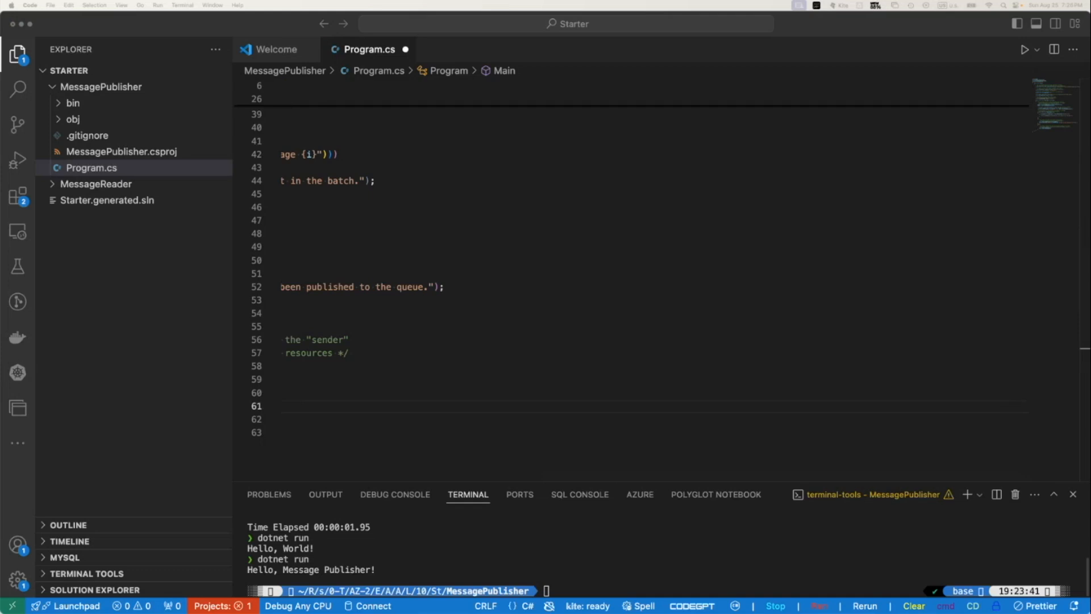
left_click(625, 417)
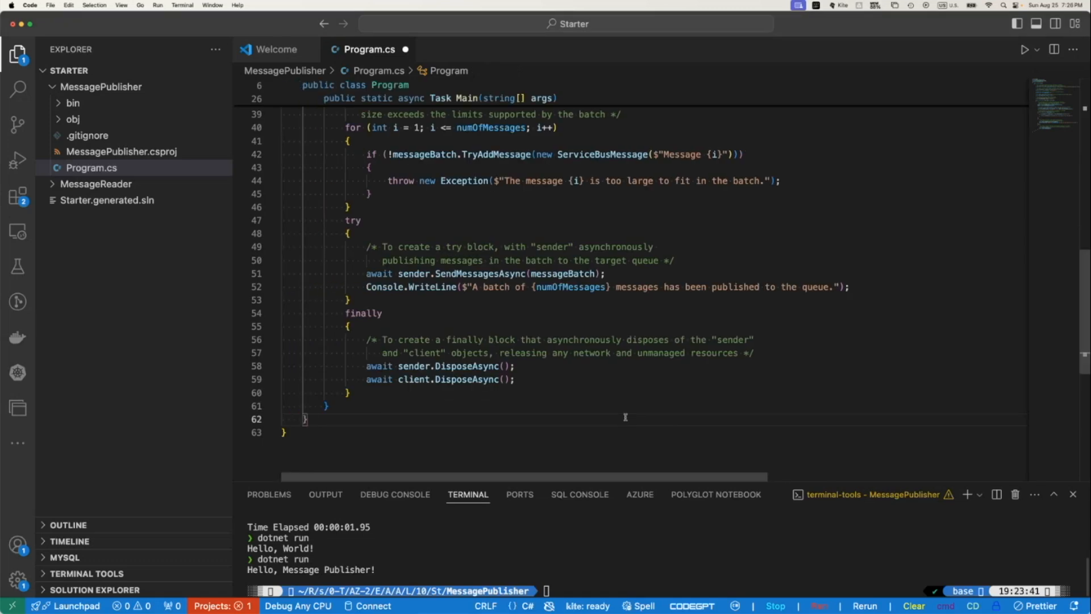
key("super+s")
left_click_drag(769, 481, 762, 273)
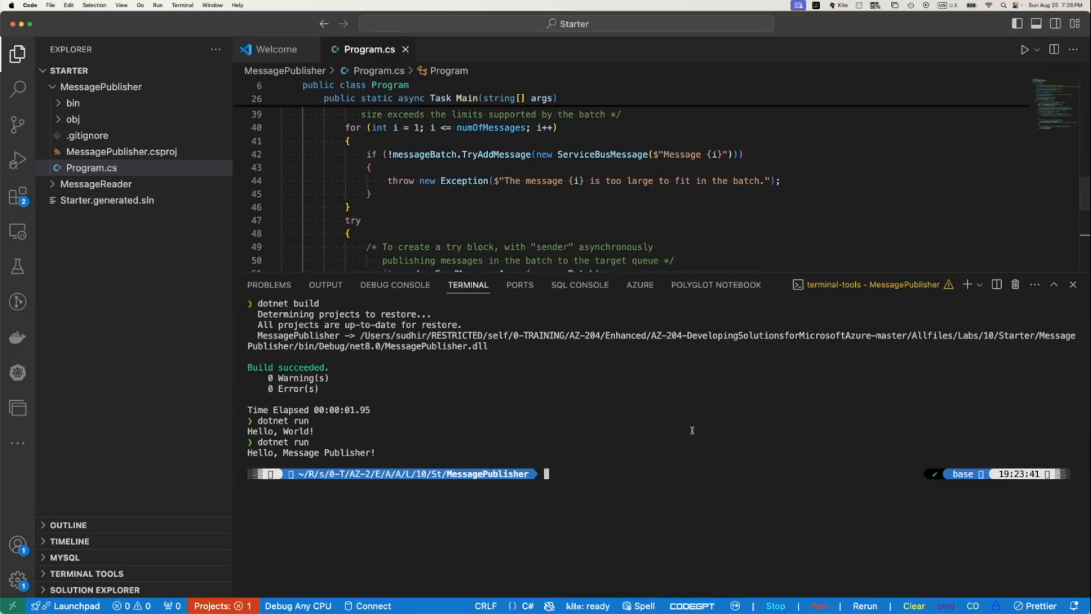
key("super+k")
key("Up")
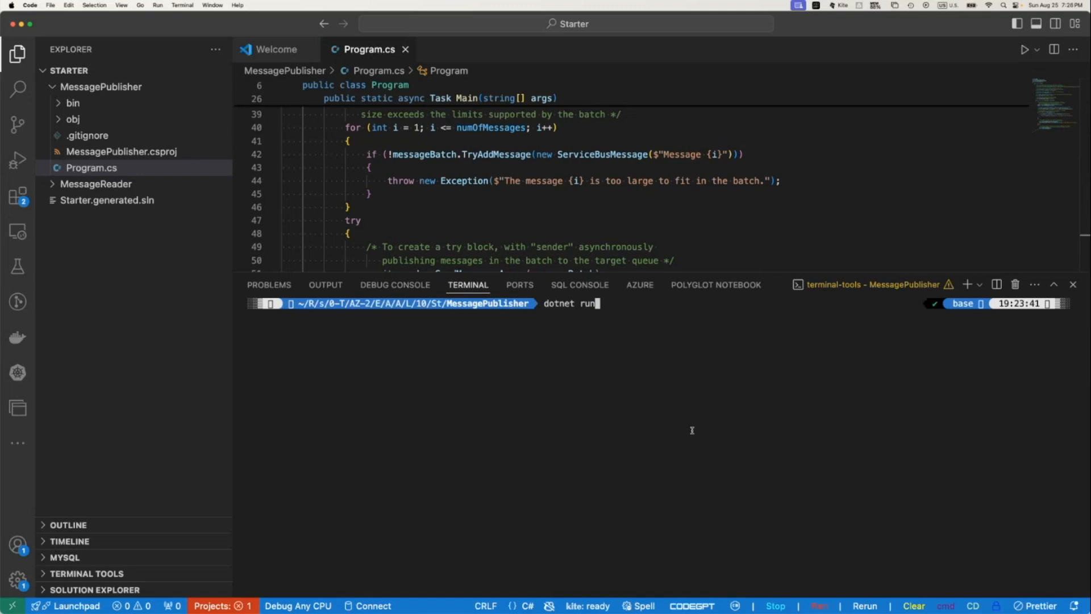
key("Return")
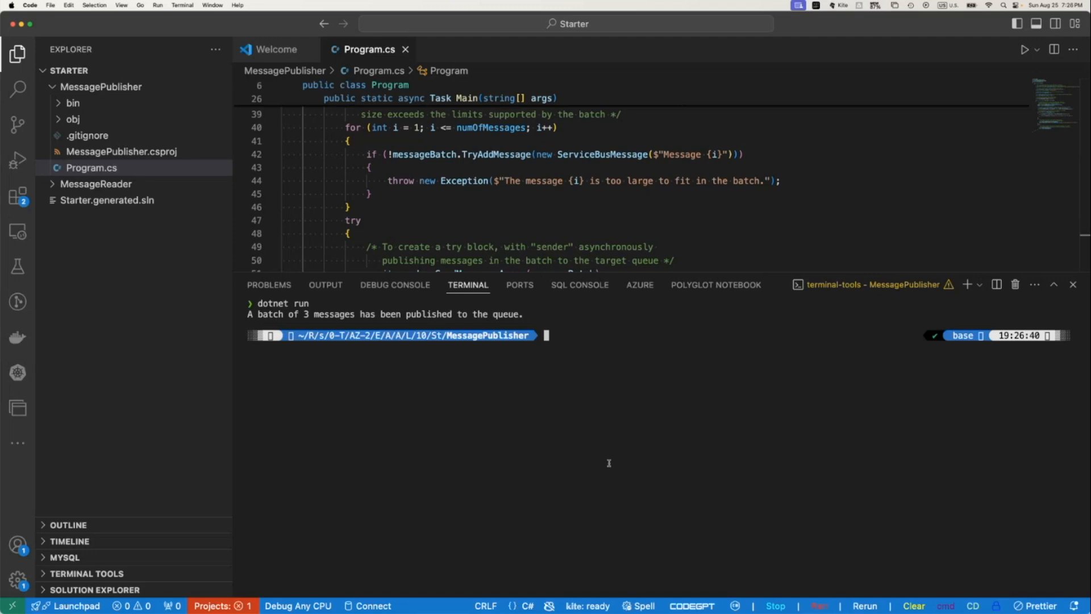
Switch to the Azure portal, refresh the my-msg-queue overview, and open the queue's Service Bus Explorer.
key("super+Tab")
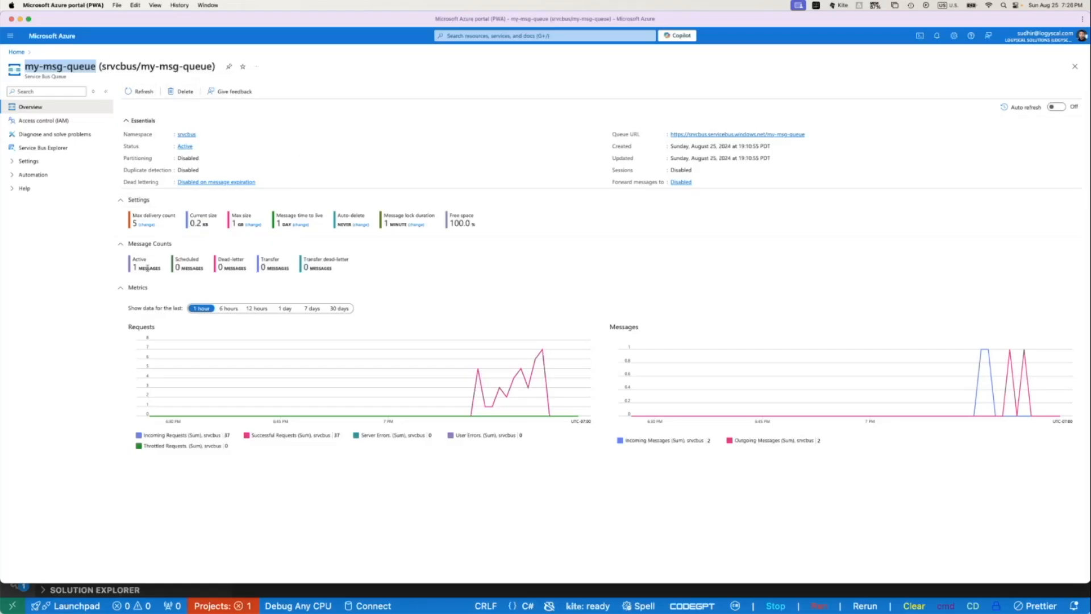
left_click(130, 93)
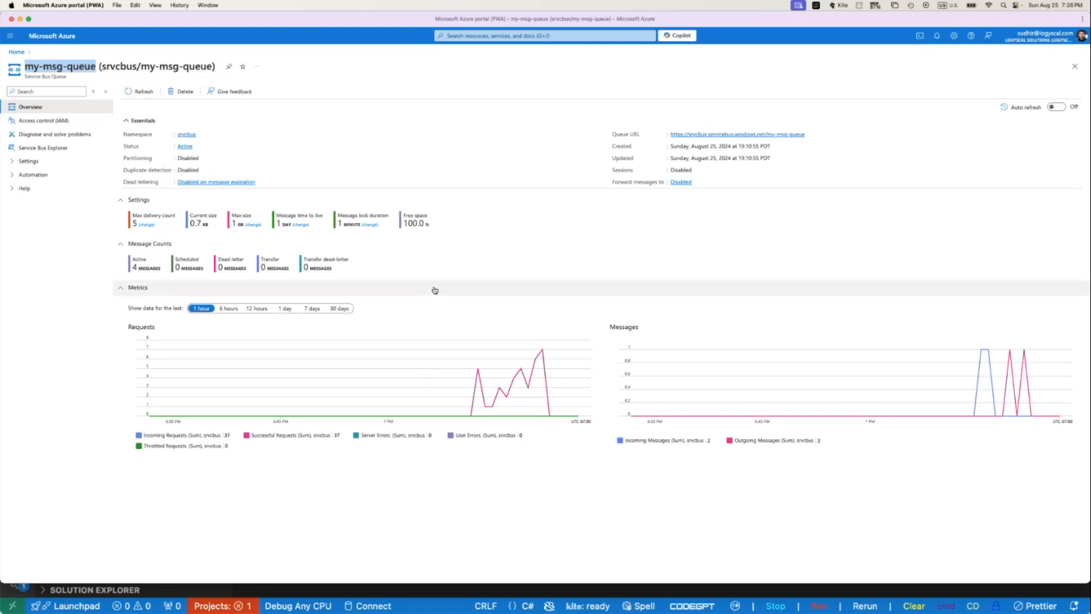
left_click(55, 151)
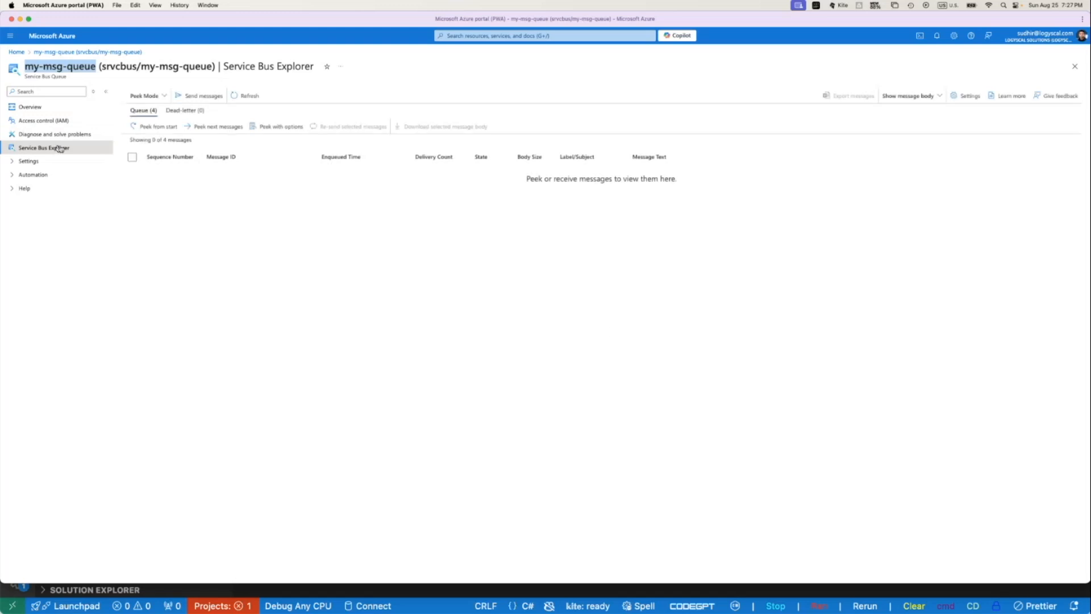
Return to Visual Studio Code and change the terminal's working directory to ../MessageReader.
key("super+Tab")
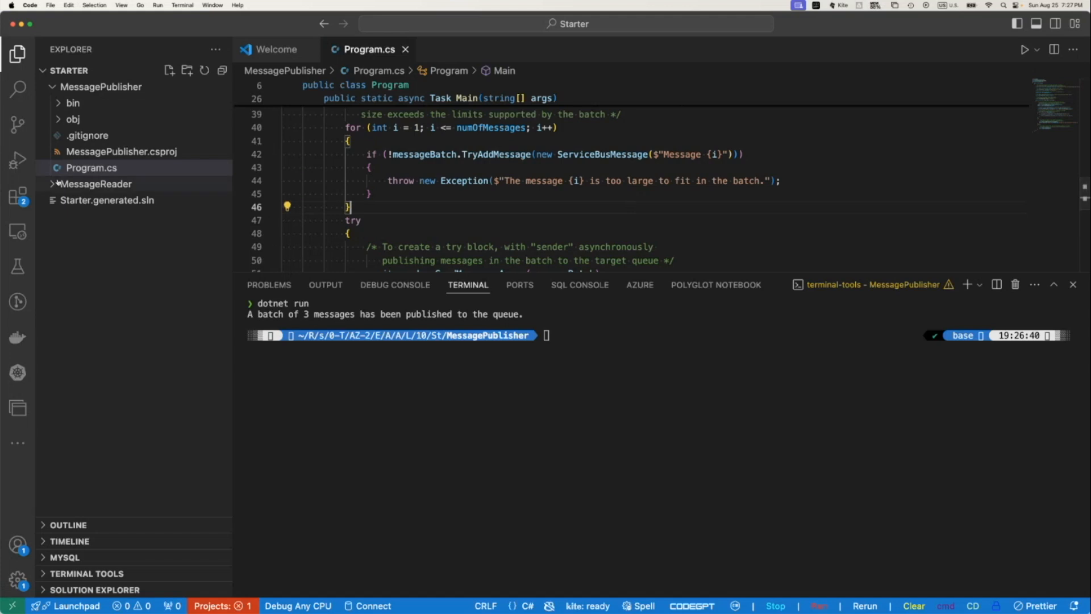
left_click(583, 347)
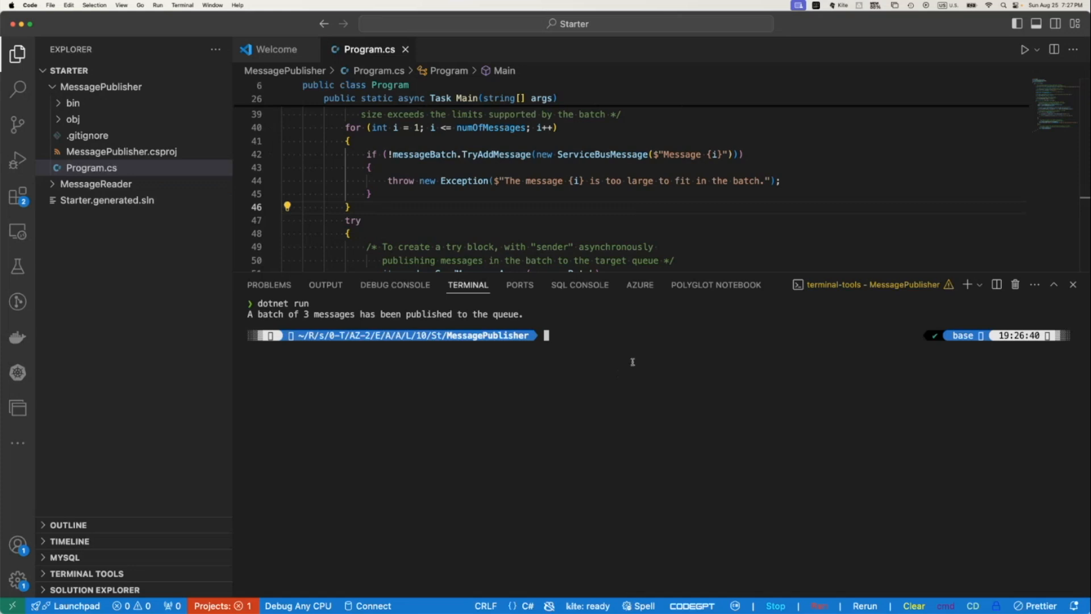
type("cd ../")
left_click(52, 185)
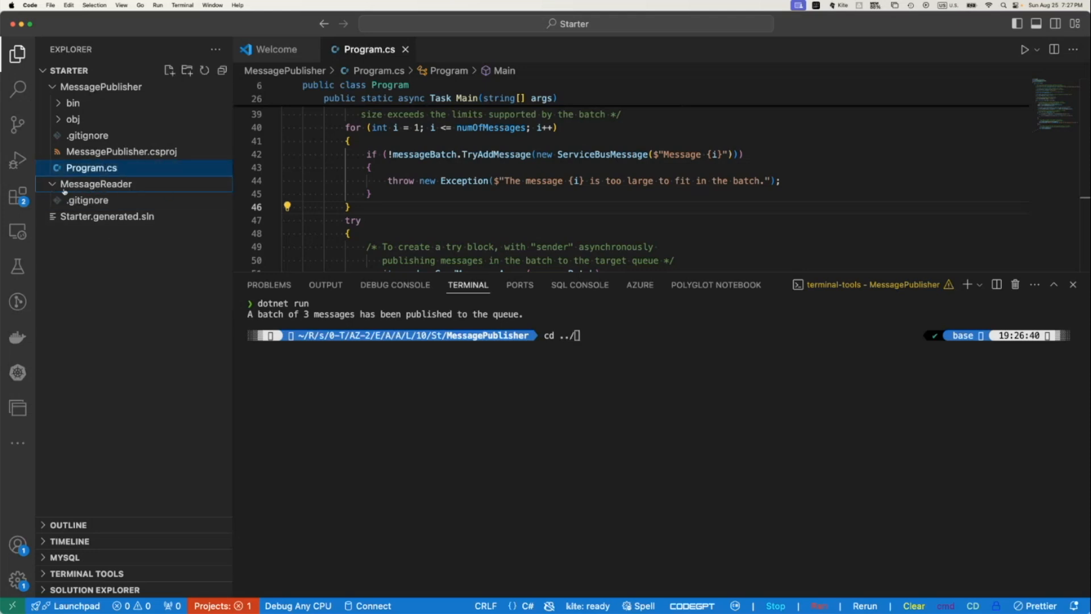
left_click(618, 363)
type("cd ../Message")
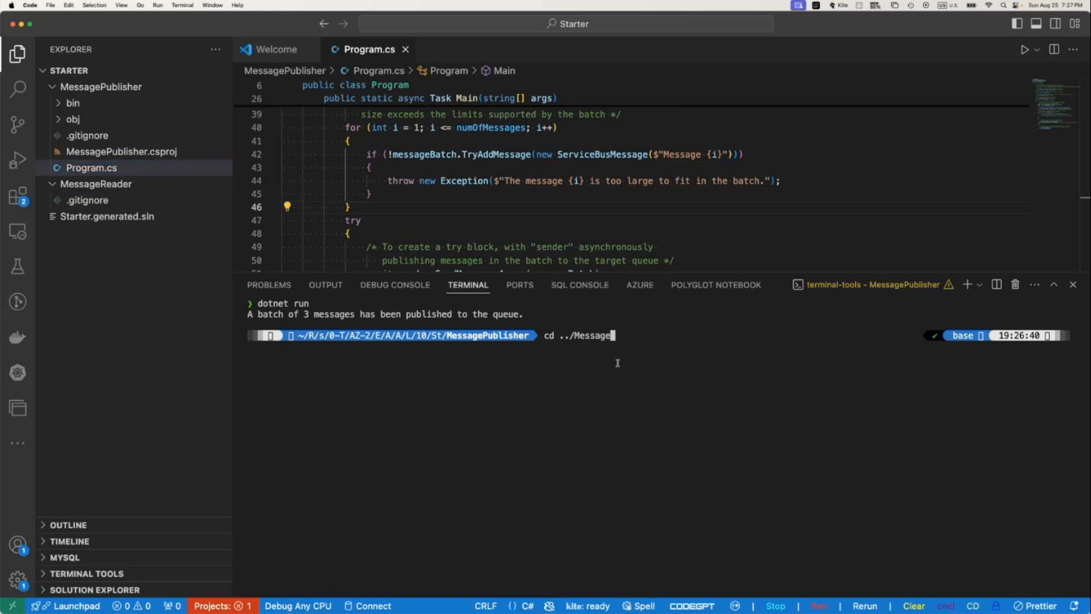
type("R")
key("Tab")
key("Return")
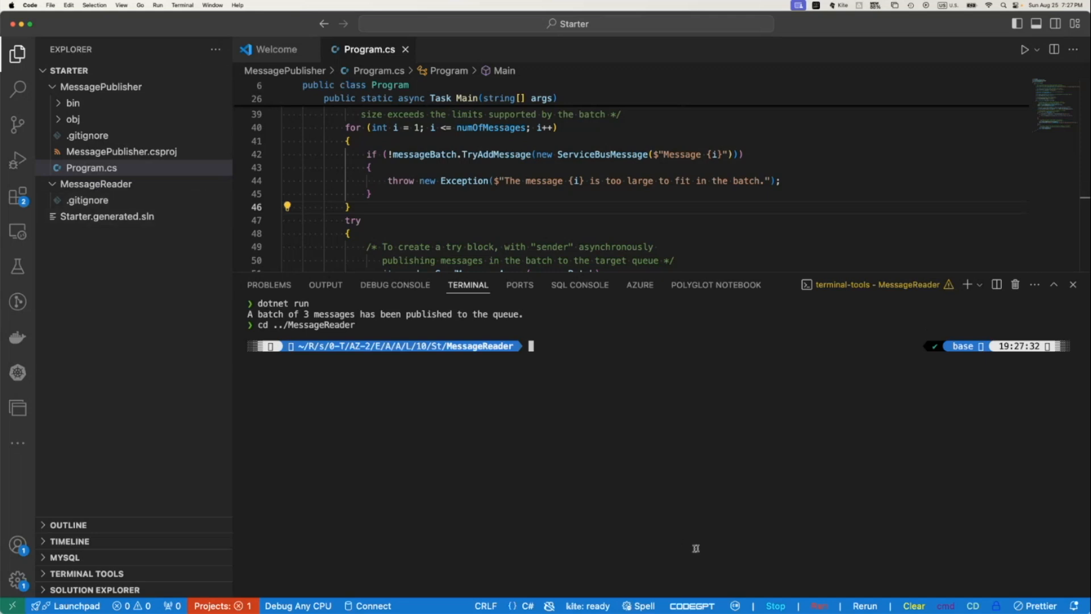
Create the reader project with dotnet new console --framework net8.0 --name MessageReader --output . in the MessageReader folder.
key("Up")
key("Up")
key("Up")
key("Up")
key("Up")
key("Up")
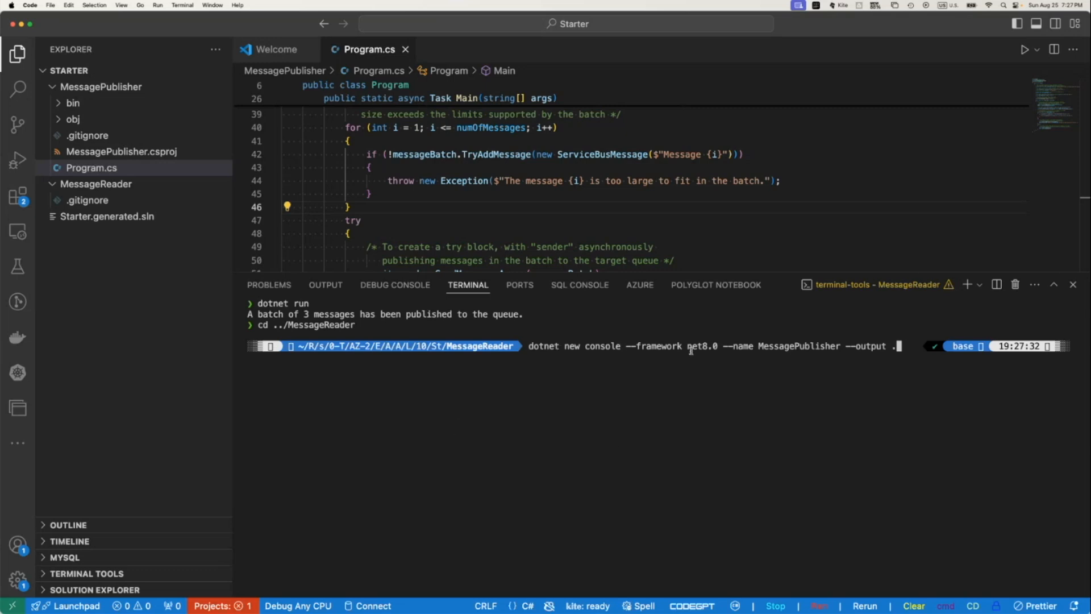
key("Left")
key("Left")
key("Left")
key("Left")
key("Left")
key("Left")
key("Left")
key("Left")
key("Left")
key("Left")
key("Left")
key("BackSpace")
key("BackSpace")
key("BackSpace")
key("BackSpace")
key("BackSpace")
key("BackSpace")
key("BackSpace")
key("BackSpace")
key("BackSpace")
type("Reader")
key("Return")
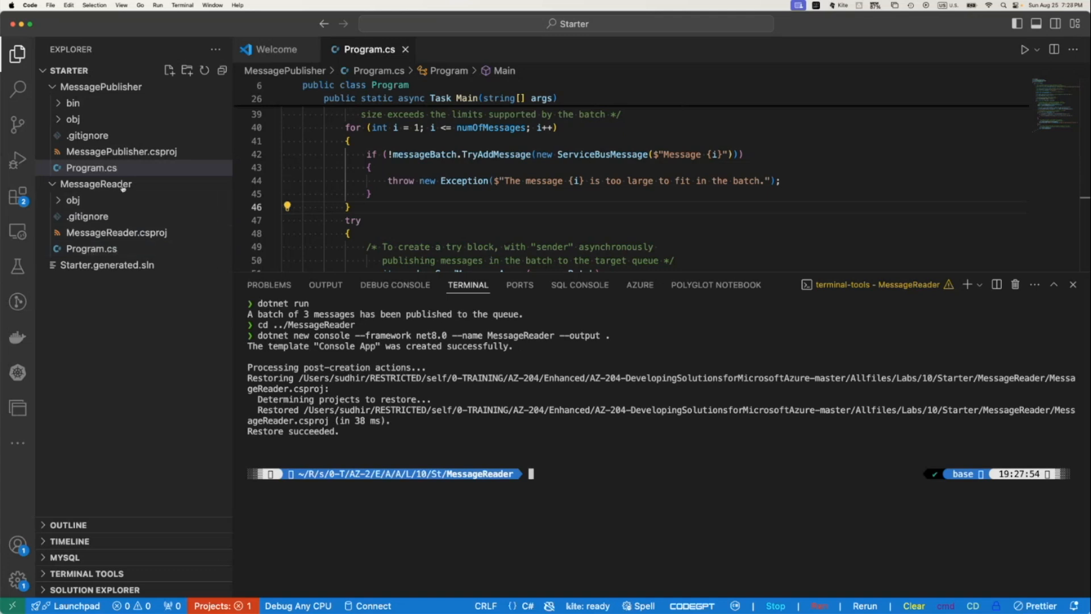
Collapse the MessagePublisher folder and open Program.cs of the MessageReader project.
left_click(53, 89)
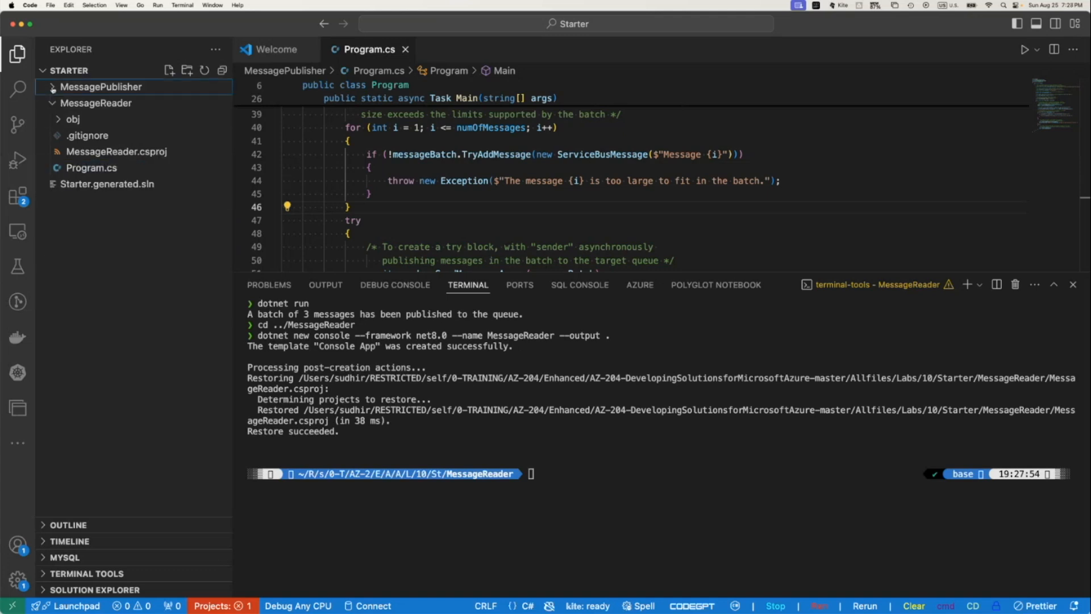
left_click(102, 169)
left_click(486, 50)
left_click(511, 126)
Add the Azure.Messaging.ServiceBus package, version 7.17.3, to the MessageReader project with dotnet add package.
left_click(641, 488)
type("cd ../MessageReader")
key("Up")
key("Up")
key("Up")
key("Up")
key("Up")
key("Down")
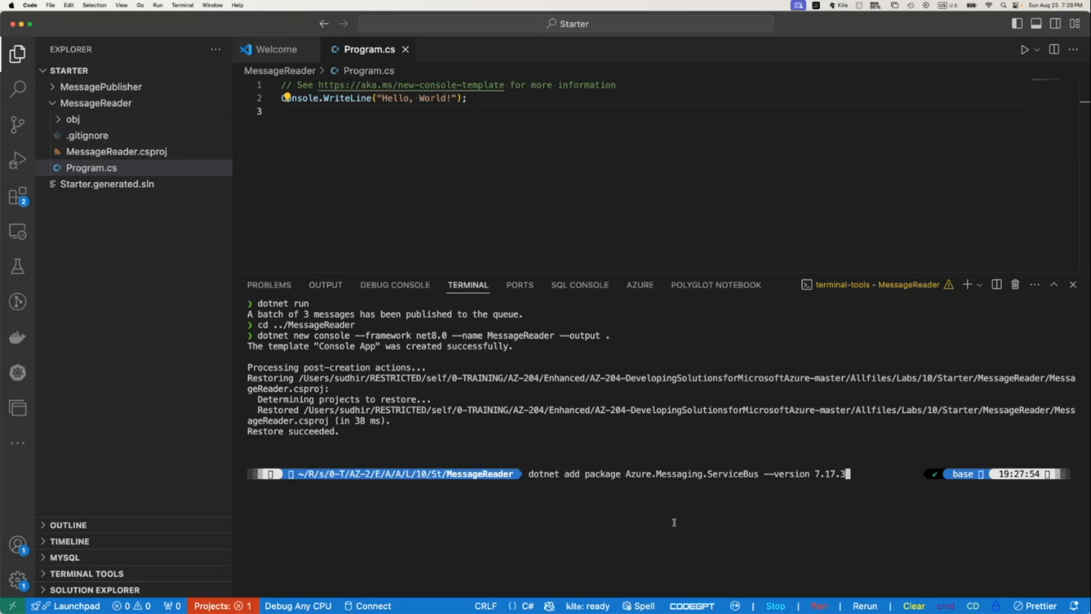
key("Return")
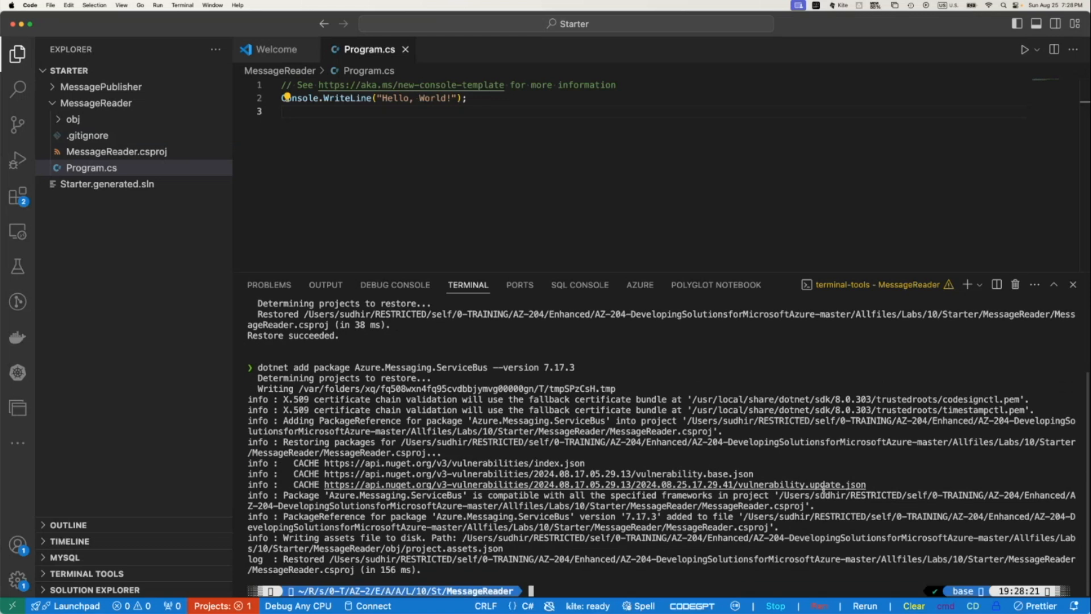
Clear the terminal and build the MessageReader project with dotnet build.
key("super+k")
key("Up")
key("Up")
key("Up")
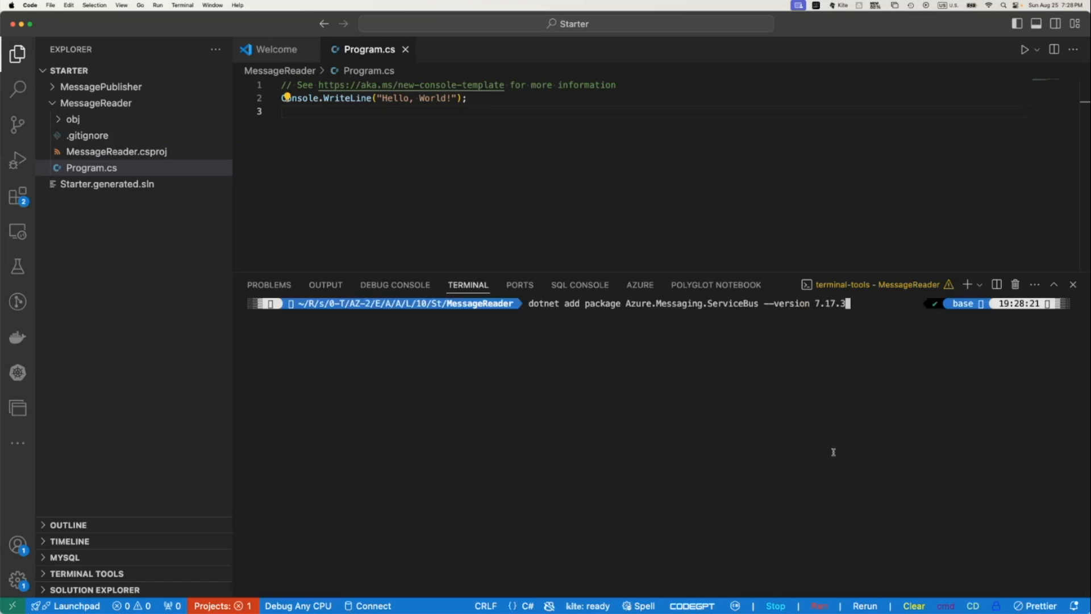
key("Up")
key("Up")
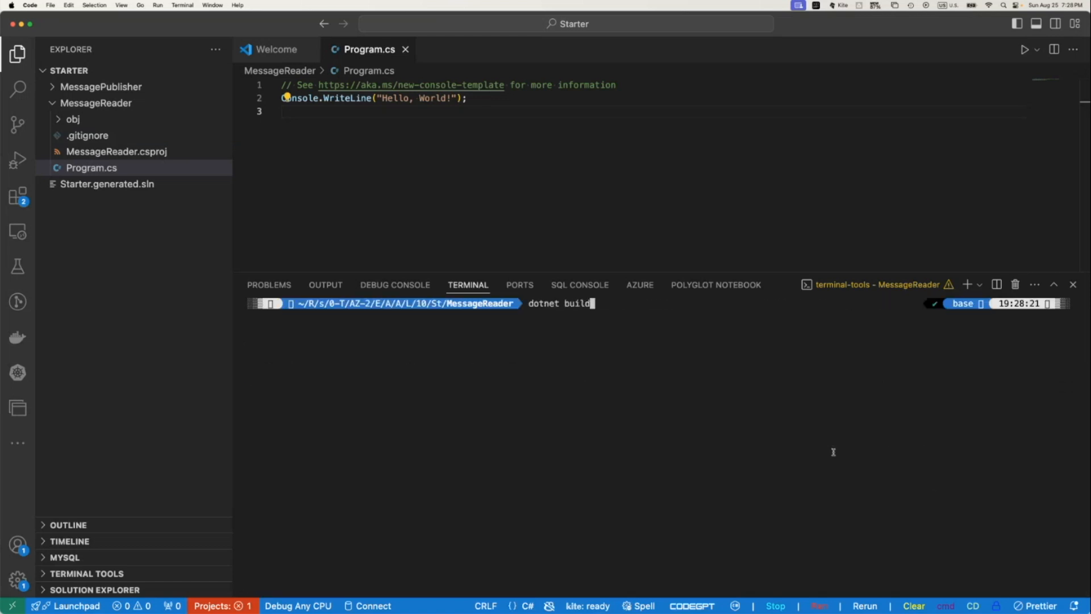
key("Return")
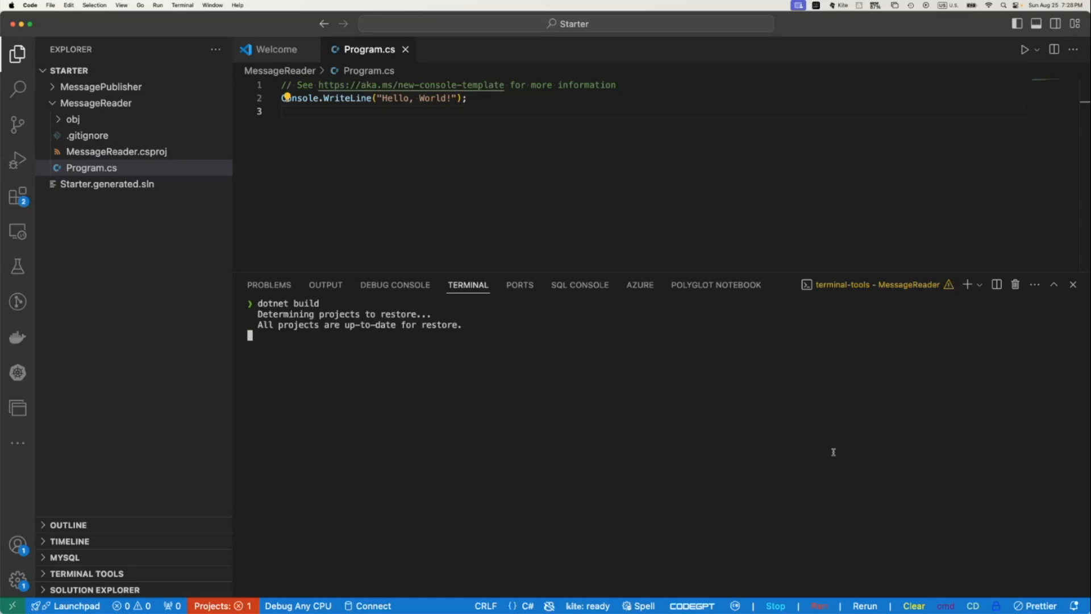
Change the console greeting in MessageReader's Program.cs to "Hello, Message Reader!", save it, and run the project with dotnet run.
key("Up")
key("Up")
key("Up")
key("Up")
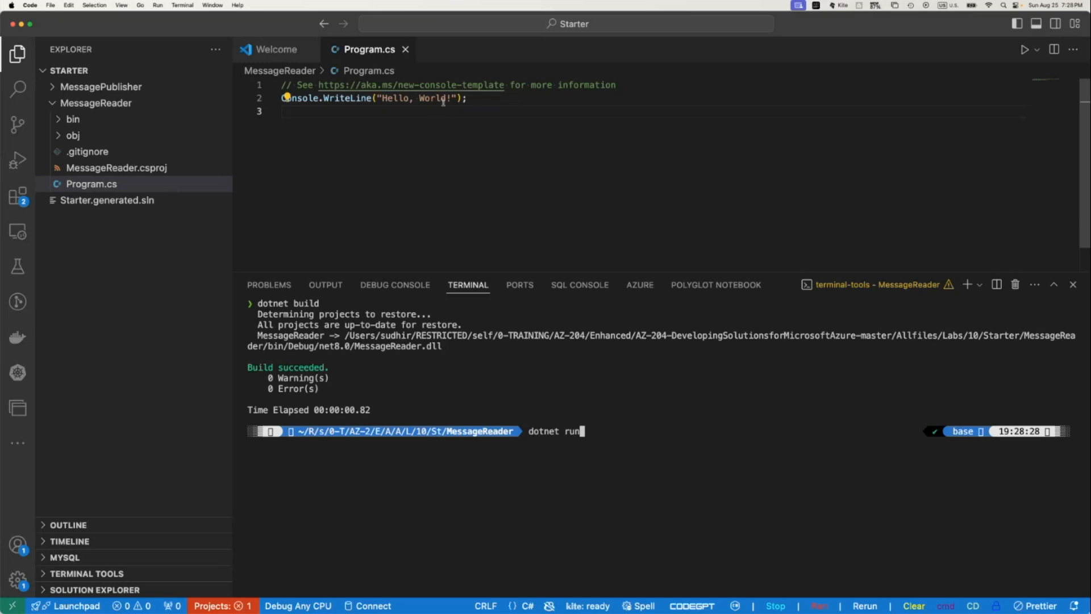
double_click(426, 98)
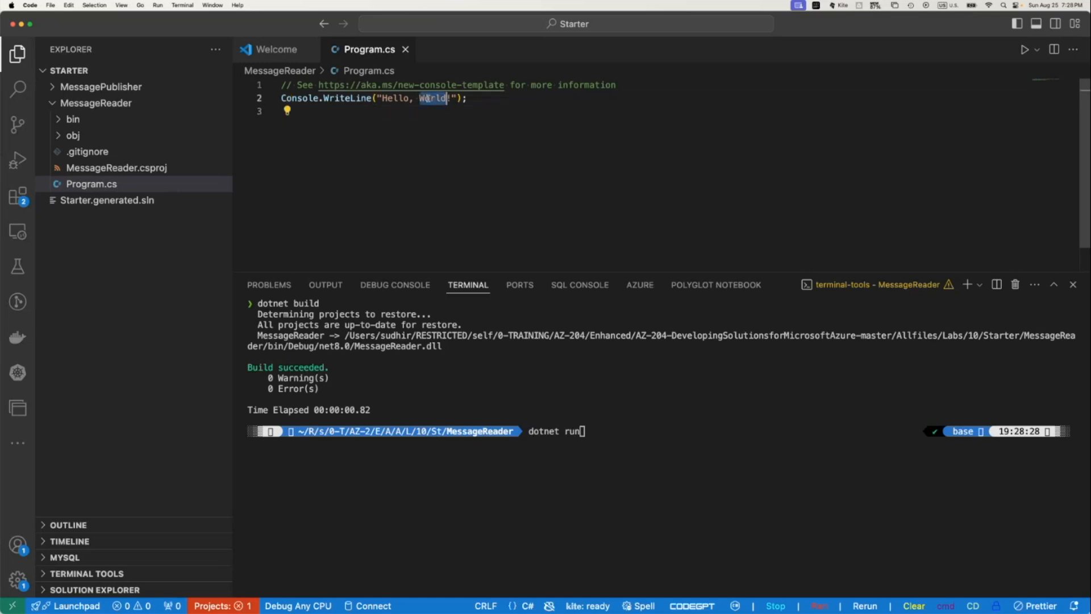
type("Message ")
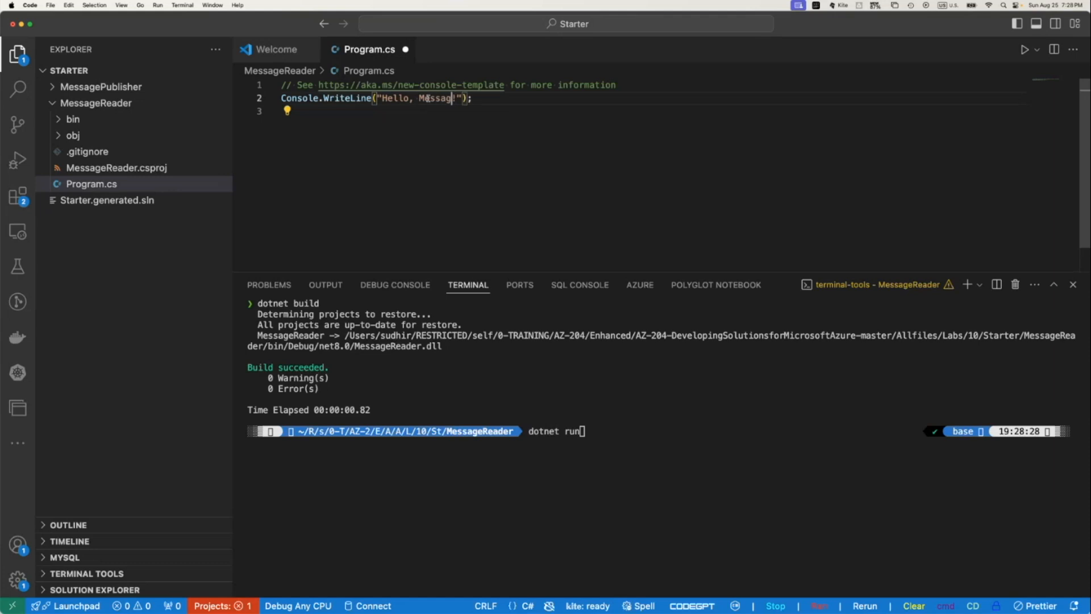
type("Reader")
key("cmd+s")
left_click(695, 457)
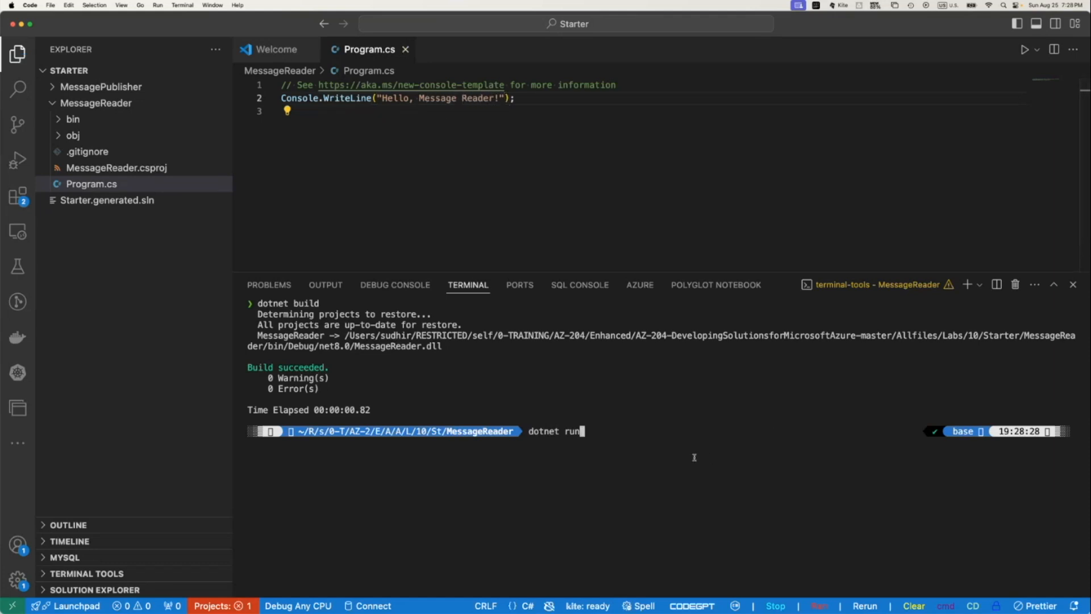
key("Return")
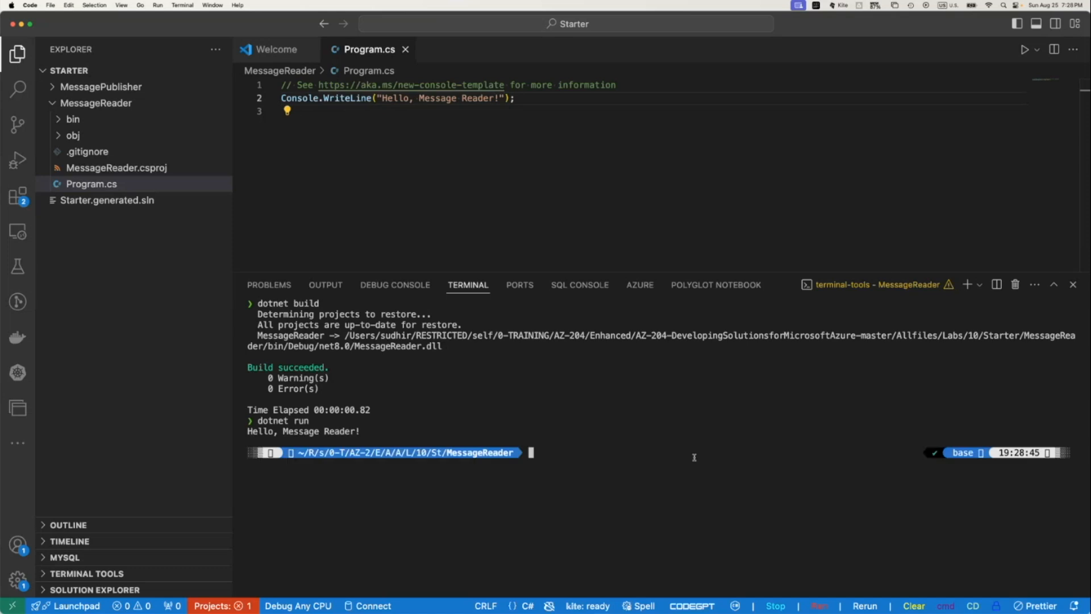
Replace all of MessageReader's Program.cs with the copied ServiceBusProcessor code containing MessageHandler, ErrorHandler and Main.
left_click(555, 135)
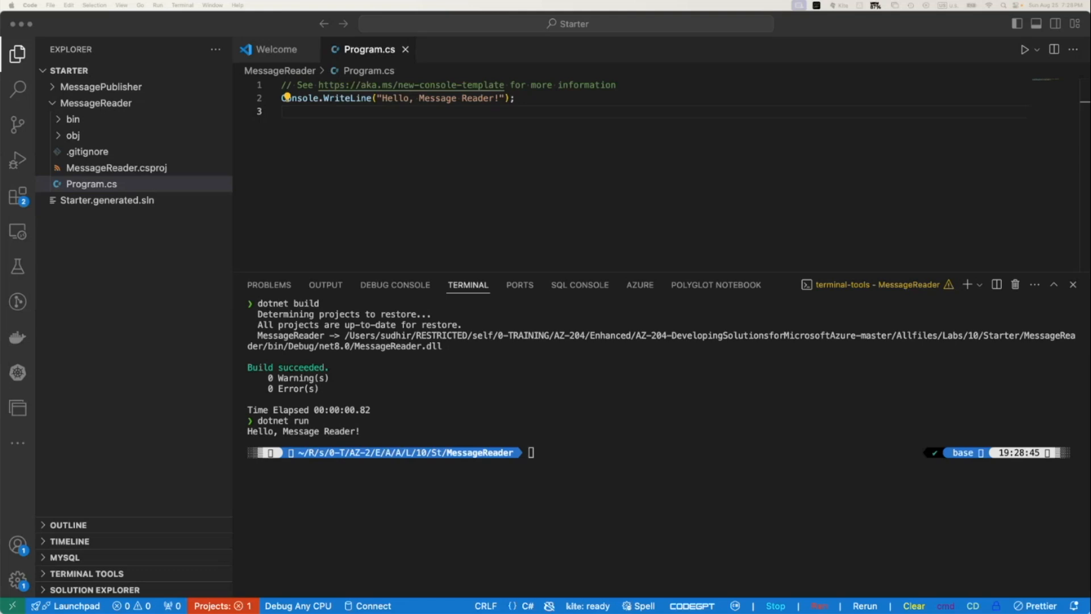
left_click(562, 153)
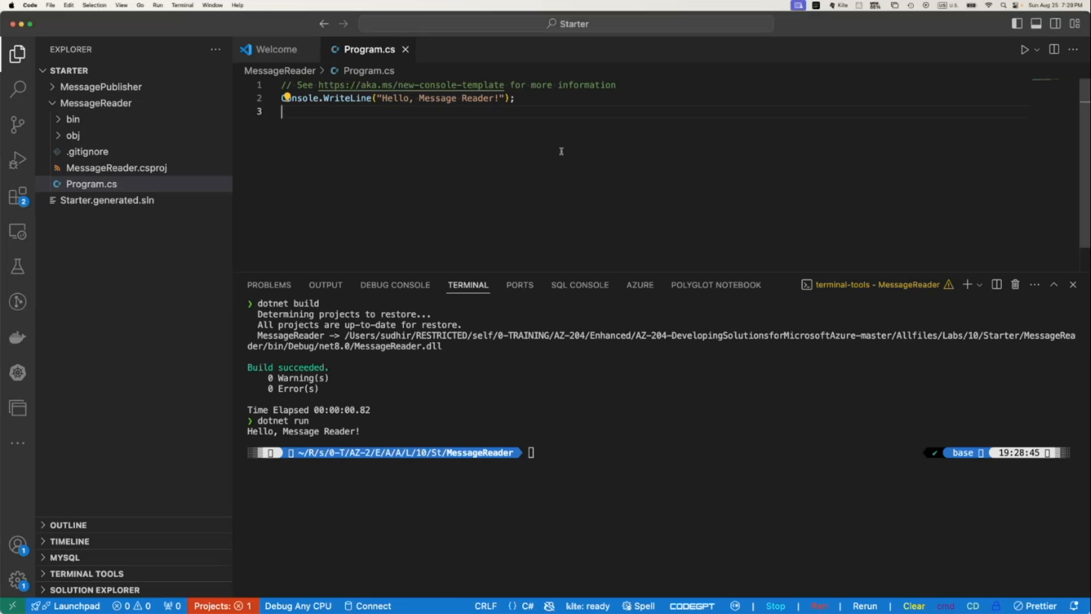
key("super+a")
key("super+v")
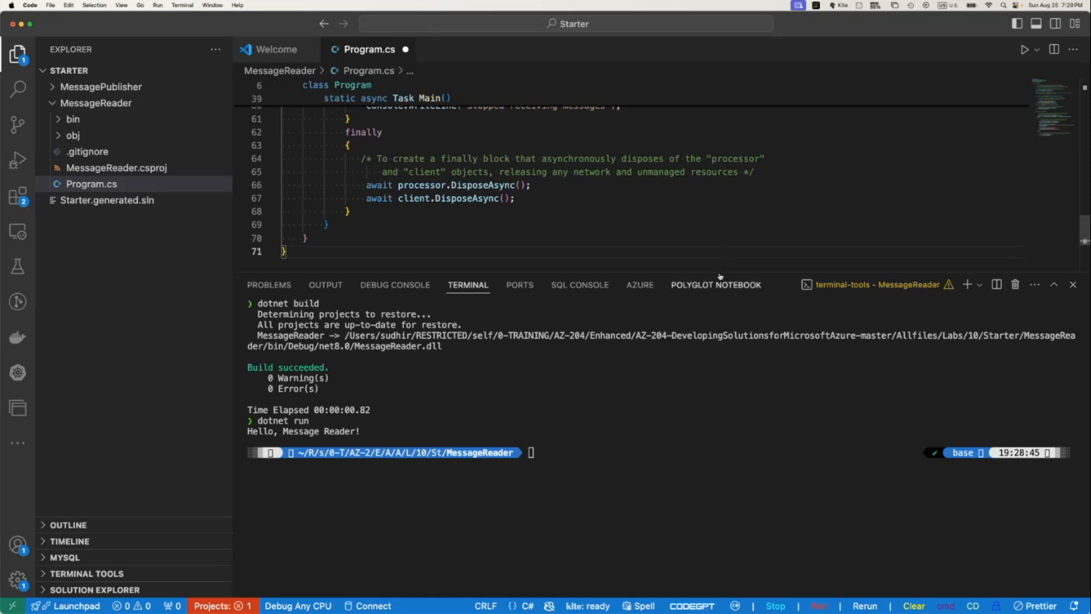
left_click_drag(720, 272, 719, 419)
scroll(727, 233, "up", 10)
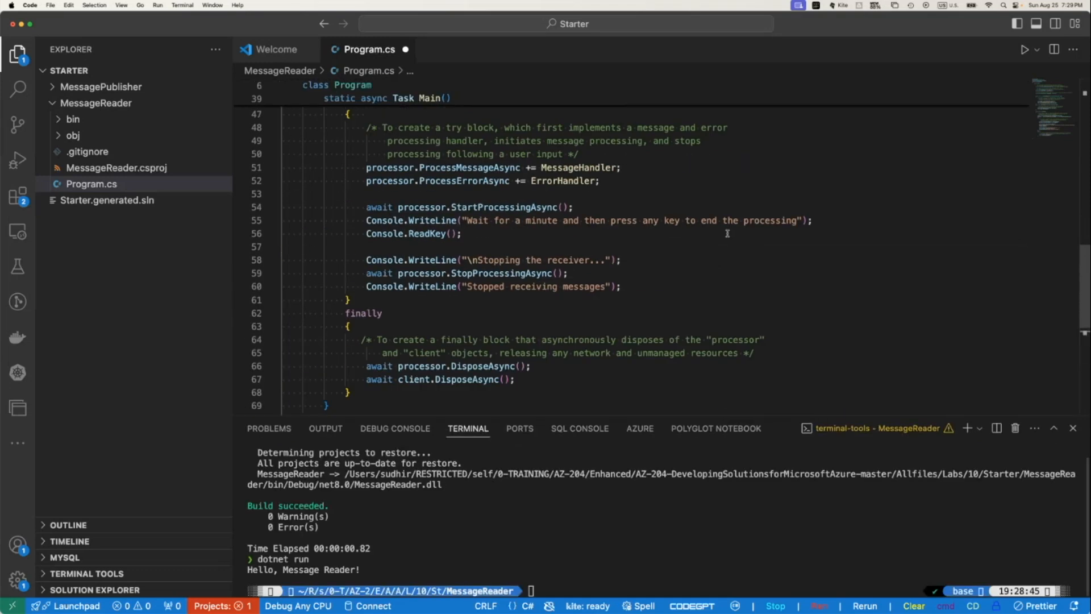
scroll(728, 233, "up", 1)
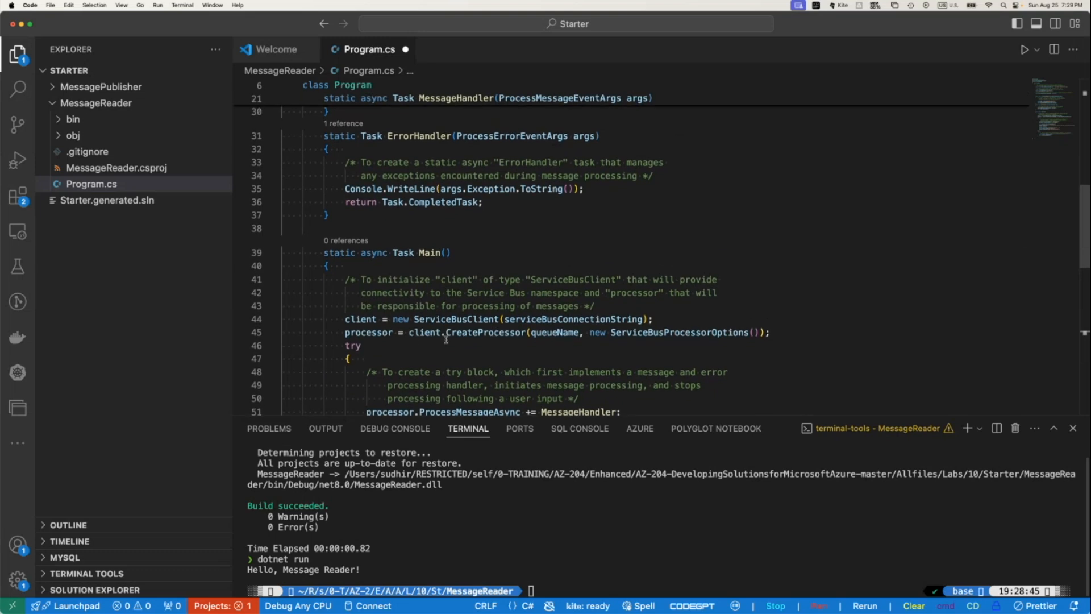
scroll(418, 340, "down", 1)
scroll(418, 340, "up", 5)
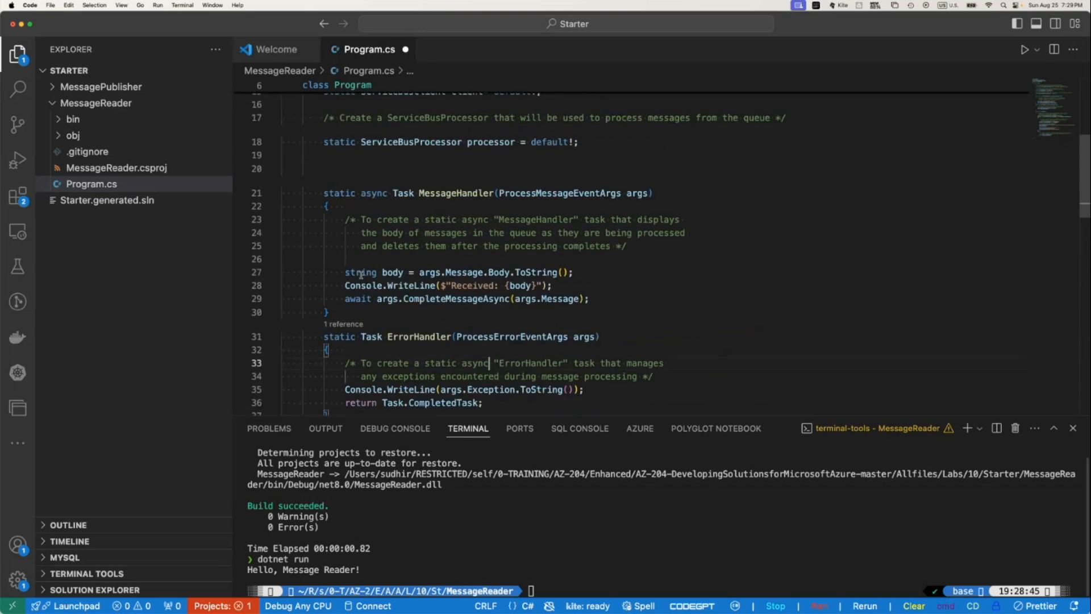
Open MessagePublisher's Program.cs and review how Main creates the client, sender and message batch.
left_click(56, 88)
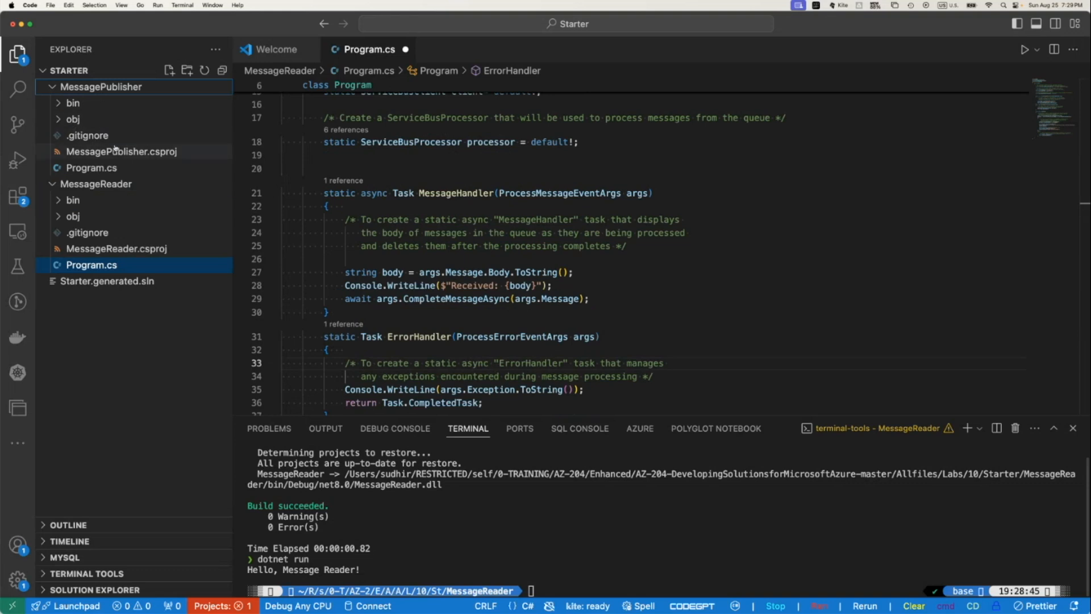
left_click(110, 167)
scroll(460, 307, "up", 1)
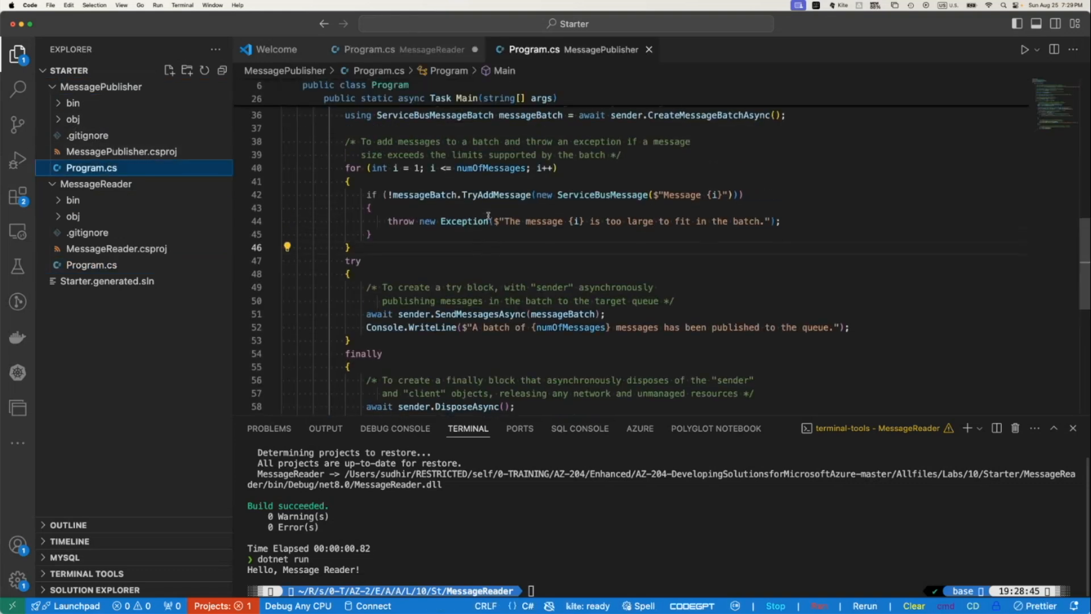
scroll(461, 307, "up", 4)
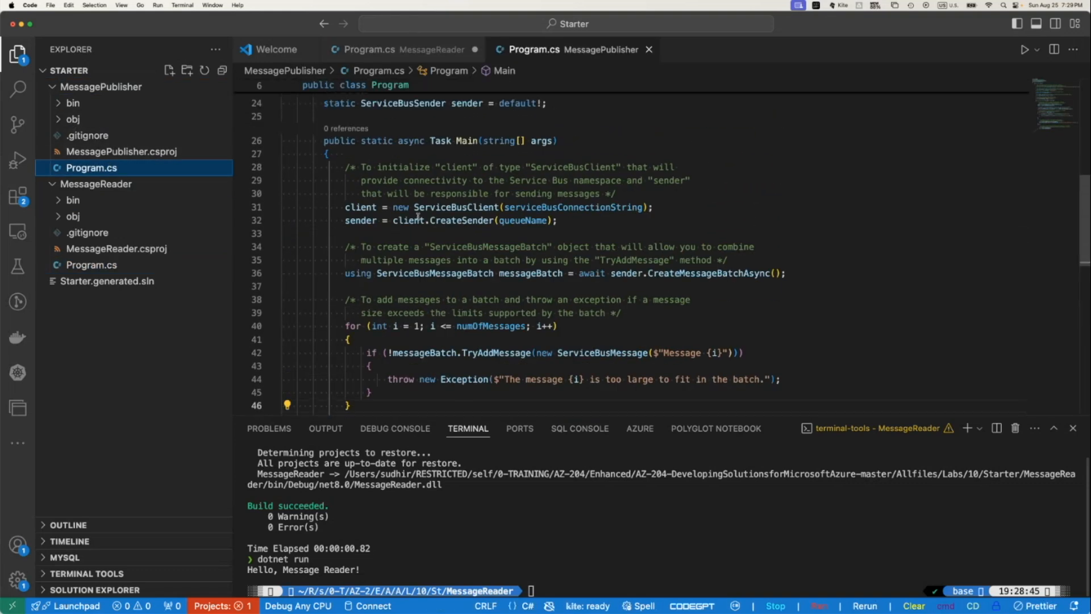
left_click(441, 274)
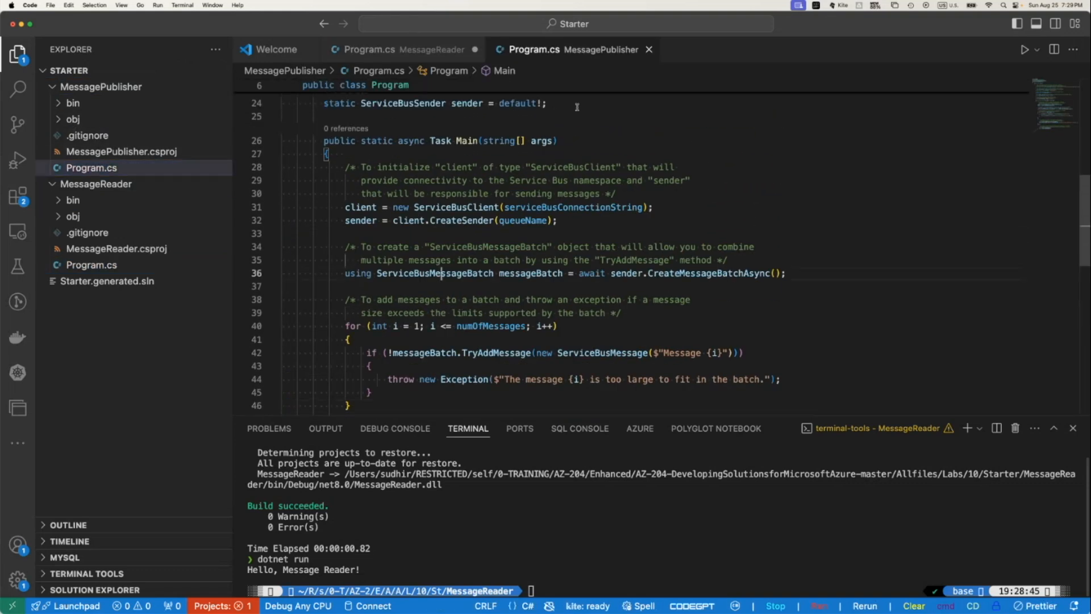
Return to MessageReader's Program.cs and save the pasted processor code.
left_click(410, 50)
scroll(621, 281, "down", 2)
scroll(622, 282, "up", 2)
key("super+s")
Replace the <serviceBus-connection-string> placeholder in MessageReader's Program.cs with the Service Bus connection string copied from the Sublime Text note, and save the file.
scroll(622, 282, "up", 5)
scroll(641, 299, "down", 5)
scroll(641, 299, "up", 5)
left_click_drag(556, 165, 717, 163)
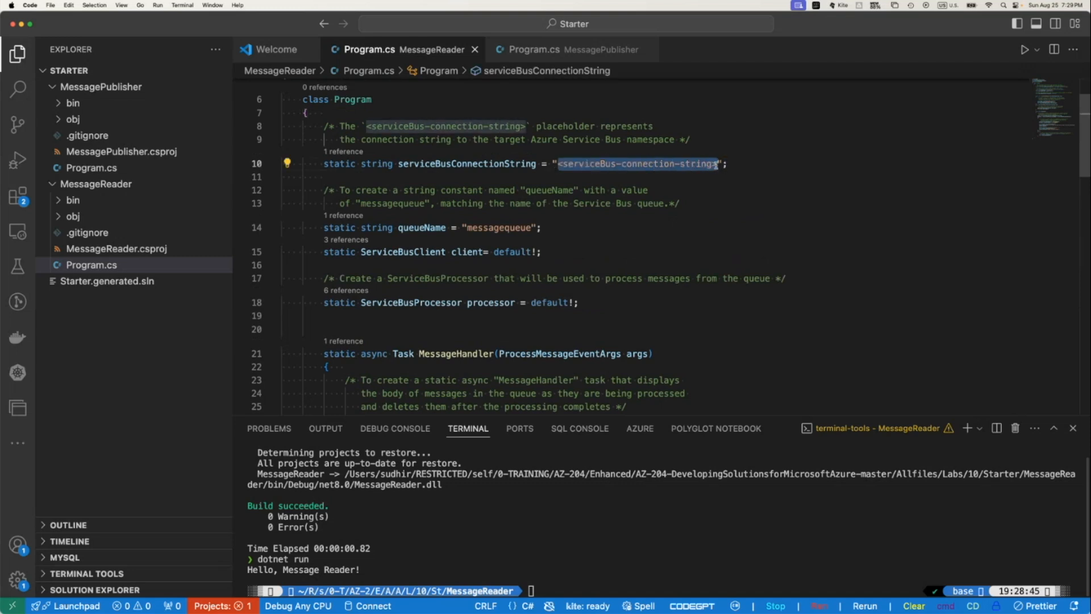
key("BackSpace")
key("super+Tab")
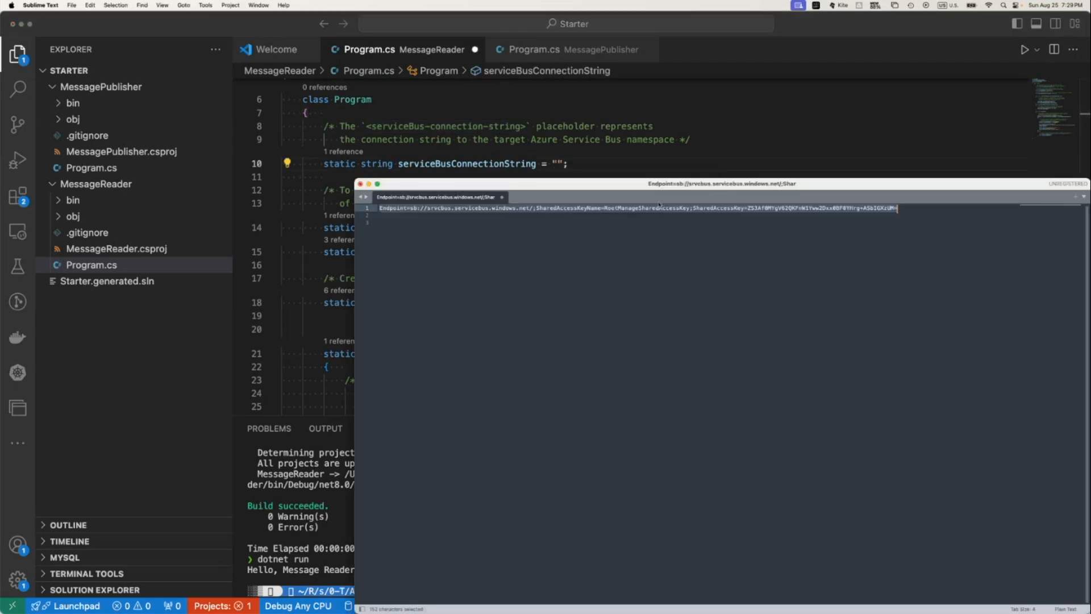
key("super+Tab")
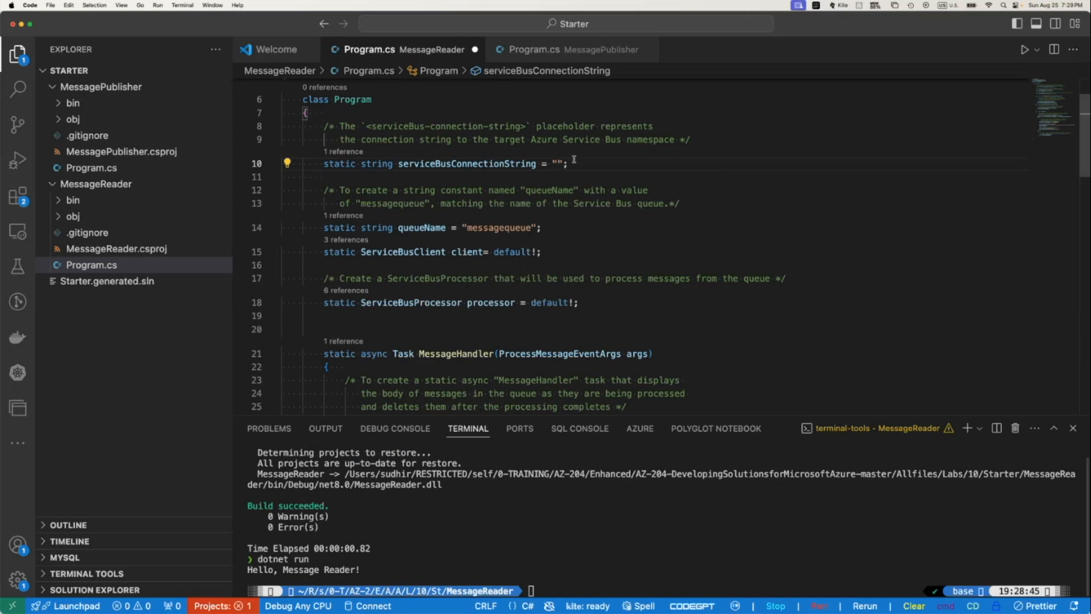
key("super+v")
scroll(526, 181, "left", 5)
key("super+s")
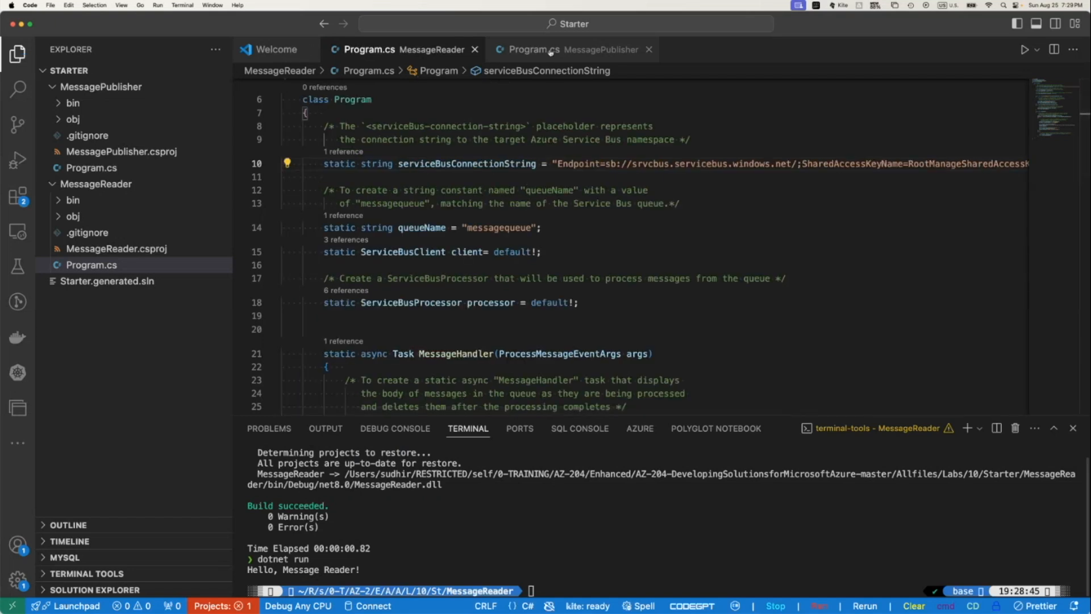
Copy the queue name from MessagePublisher's Program.cs, set MessageReader's queueName to "my-msg-queue", and save the file.
scroll(545, 217, "down", 5)
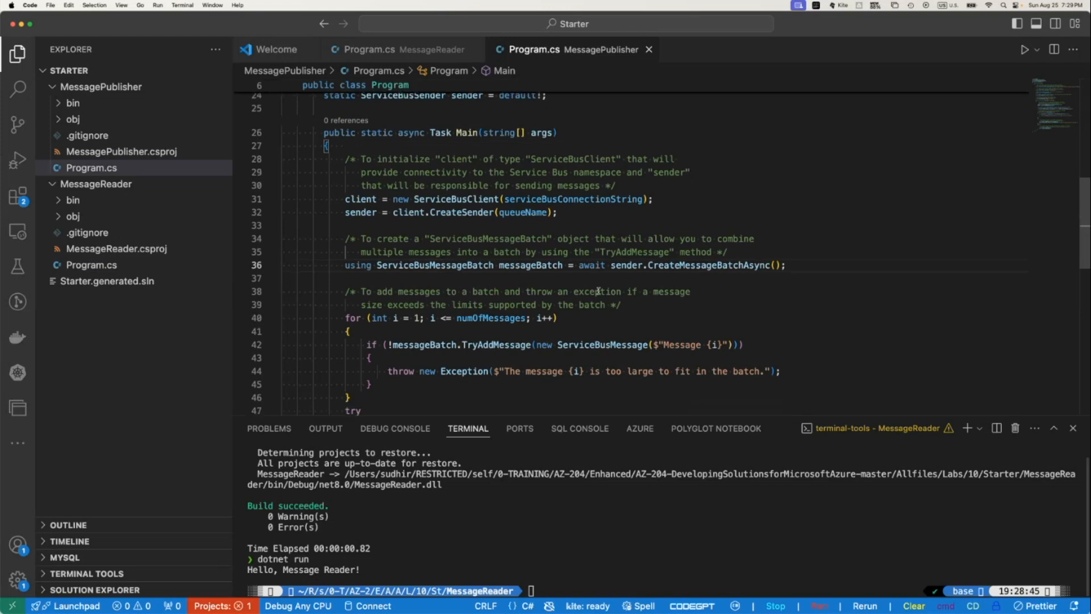
scroll(599, 290, "up", 9)
scroll(598, 290, "up", 4)
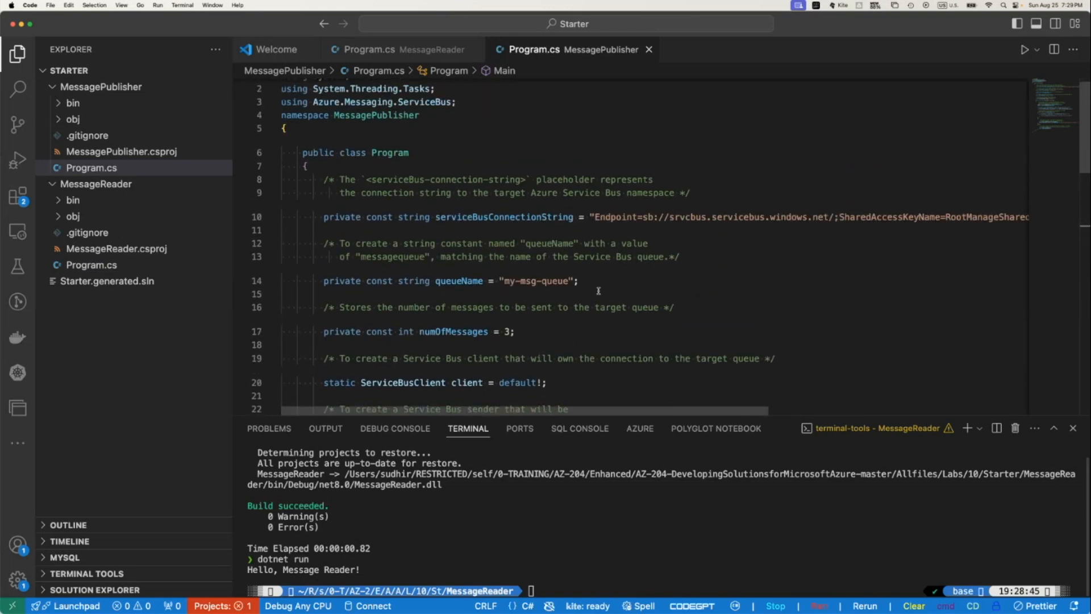
left_click_drag(504, 281, 570, 281)
key("super+c")
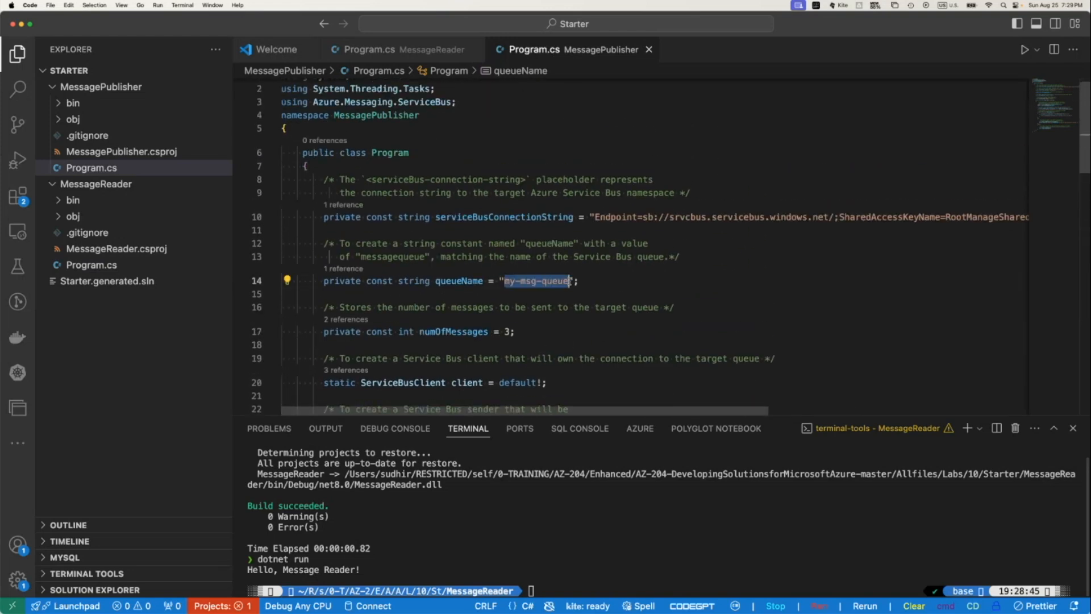
left_click(402, 50)
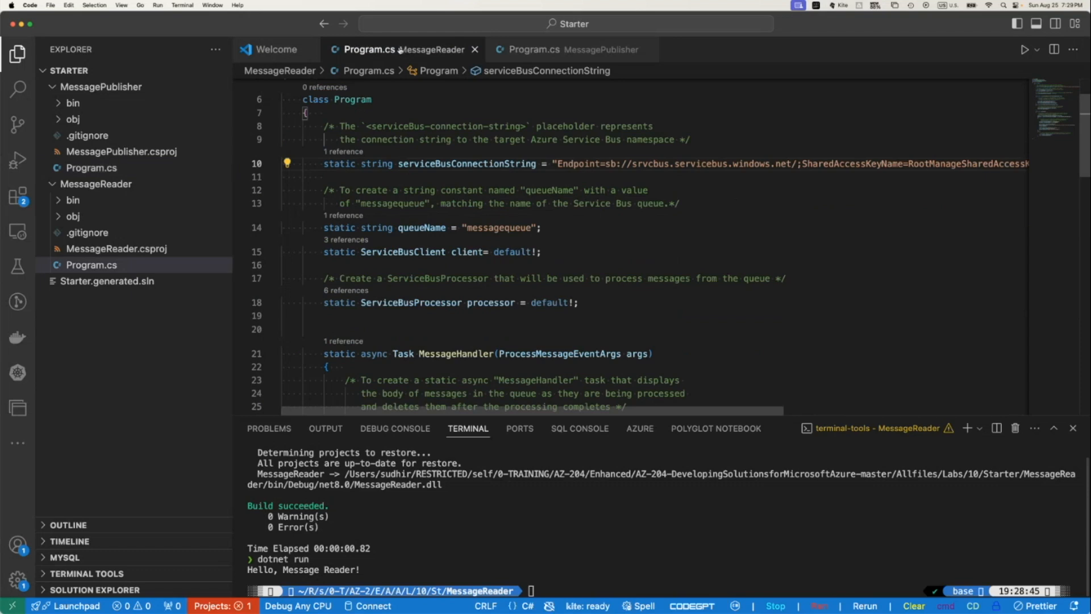
double_click(480, 227)
key("super+v")
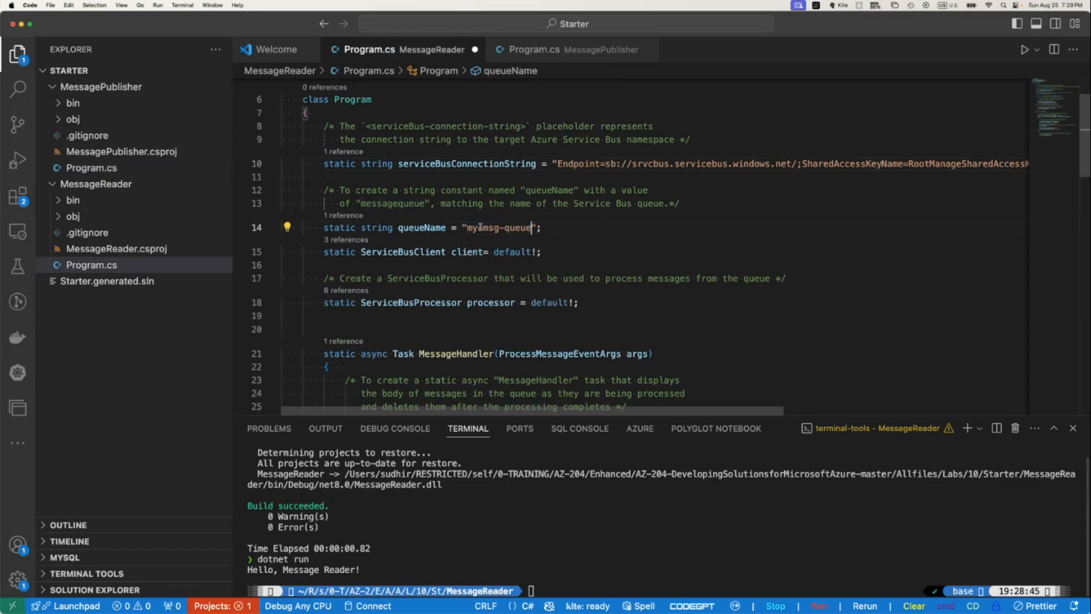
Review the MessageHandler and ErrorHandler tasks in MessageReader's Program.cs, including the message body and console output lines.
scroll(765, 261, "down", 5)
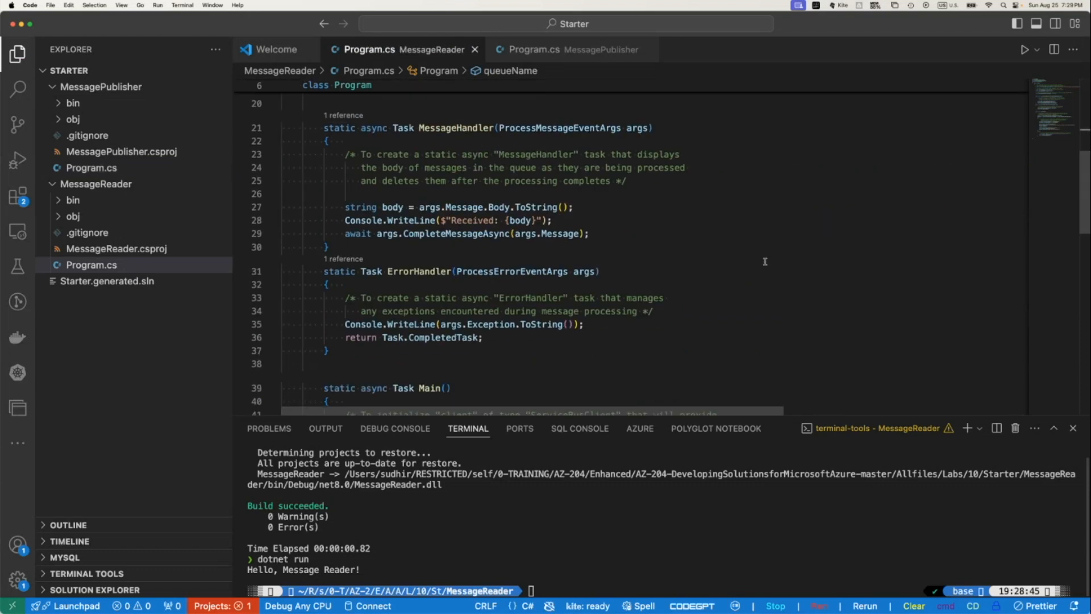
scroll(765, 262, "up", 5)
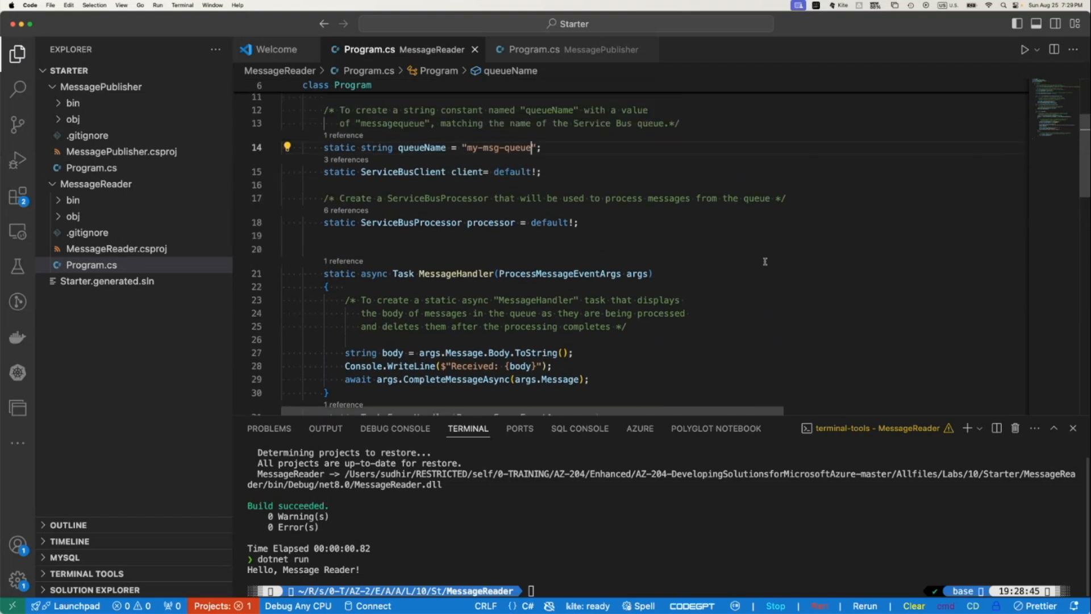
scroll(491, 293, "down", 3)
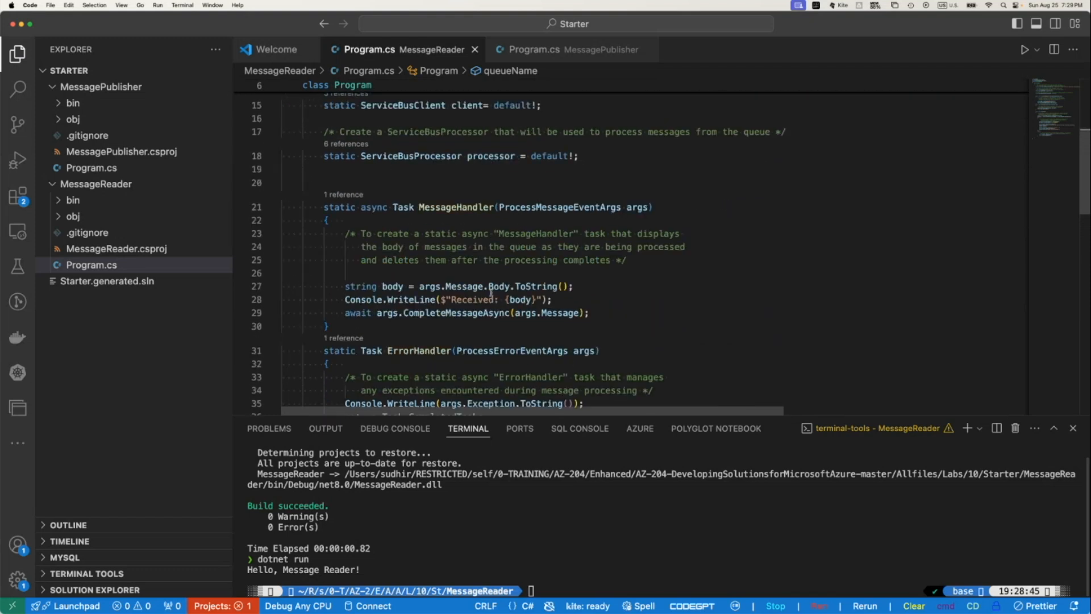
scroll(491, 293, "up", 1)
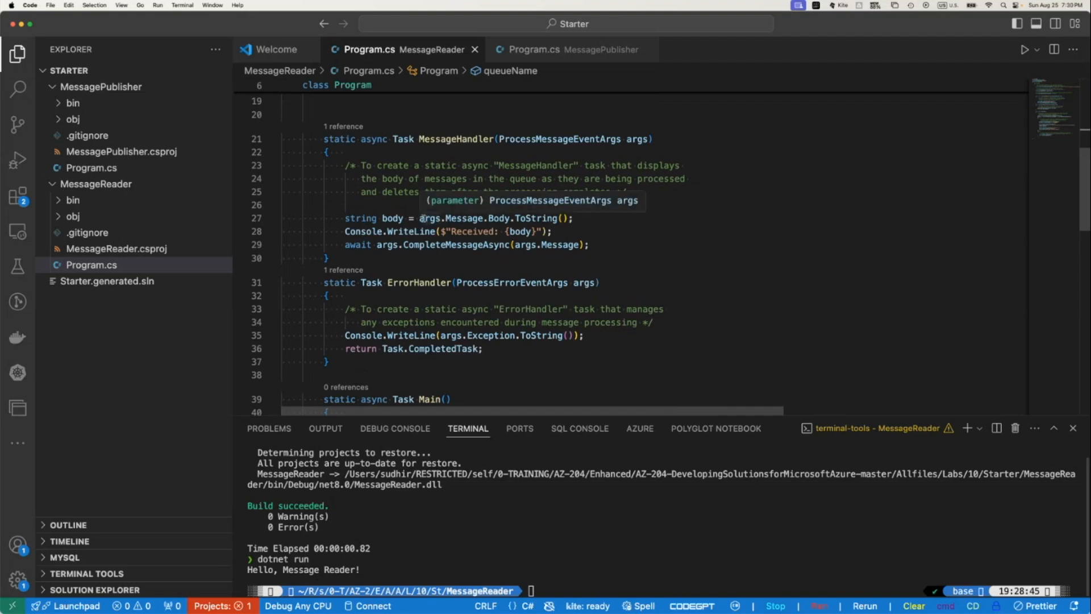
left_click_drag(419, 218, 574, 218)
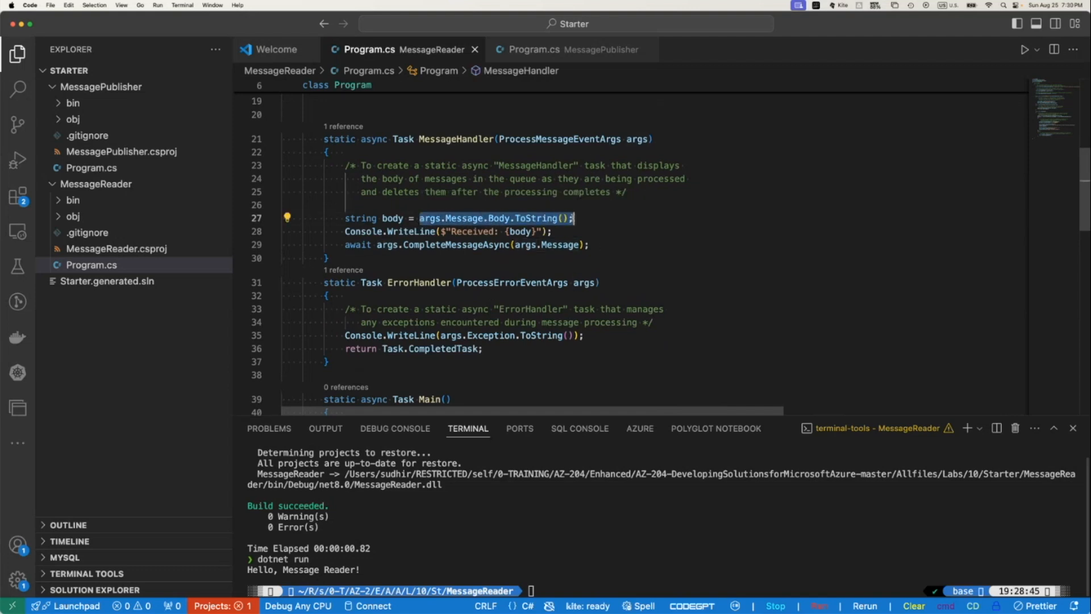
left_click_drag(345, 231, 584, 230)
left_click(584, 230)
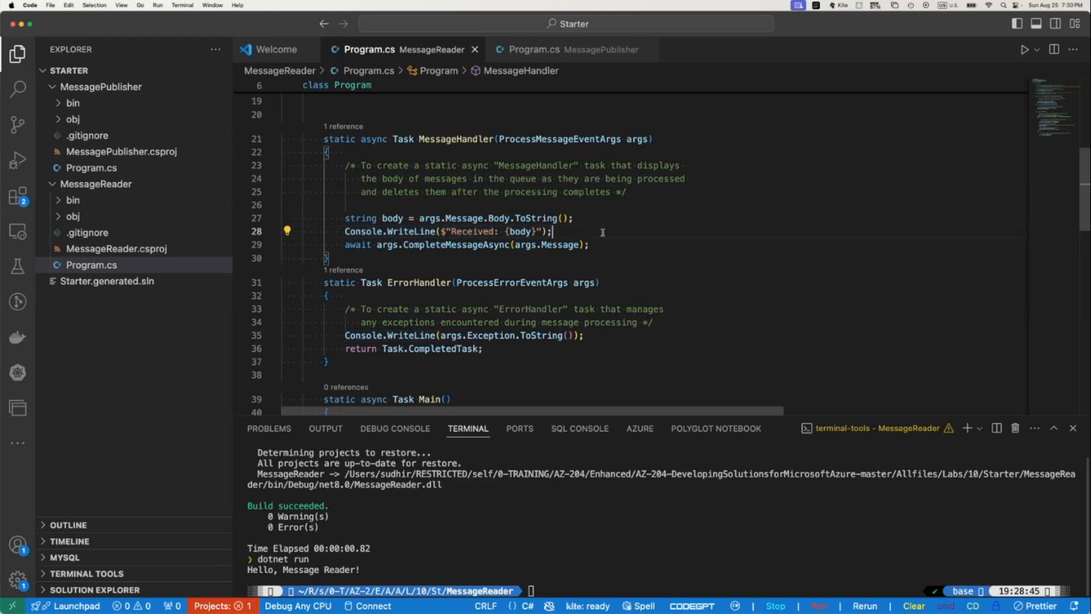
scroll(603, 232, "down", 6)
left_click(323, 116)
left_click_drag(324, 116, 500, 116)
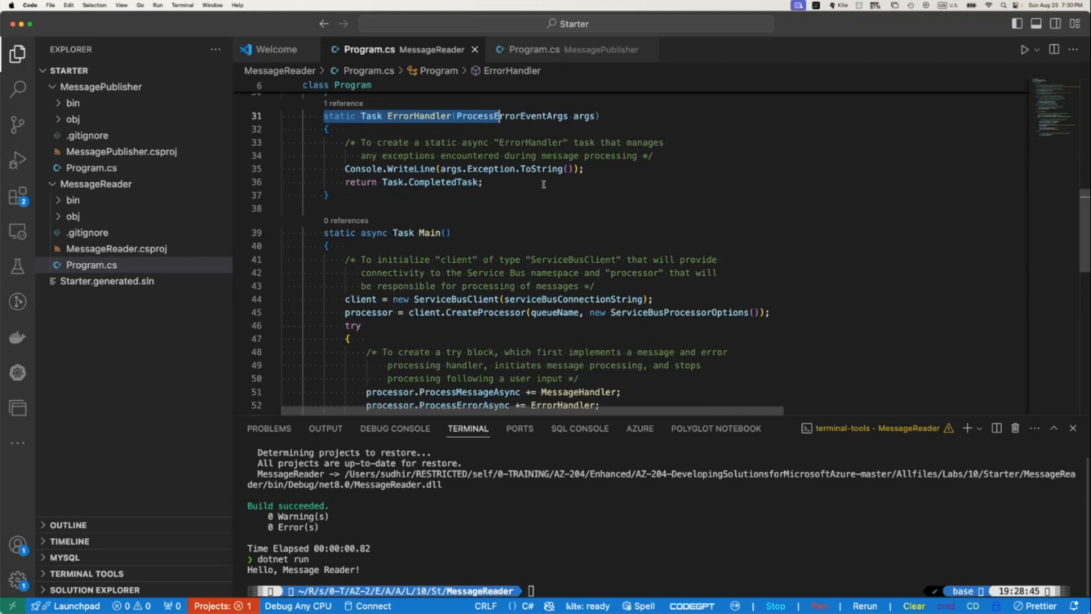
left_click_drag(543, 185, 541, 197)
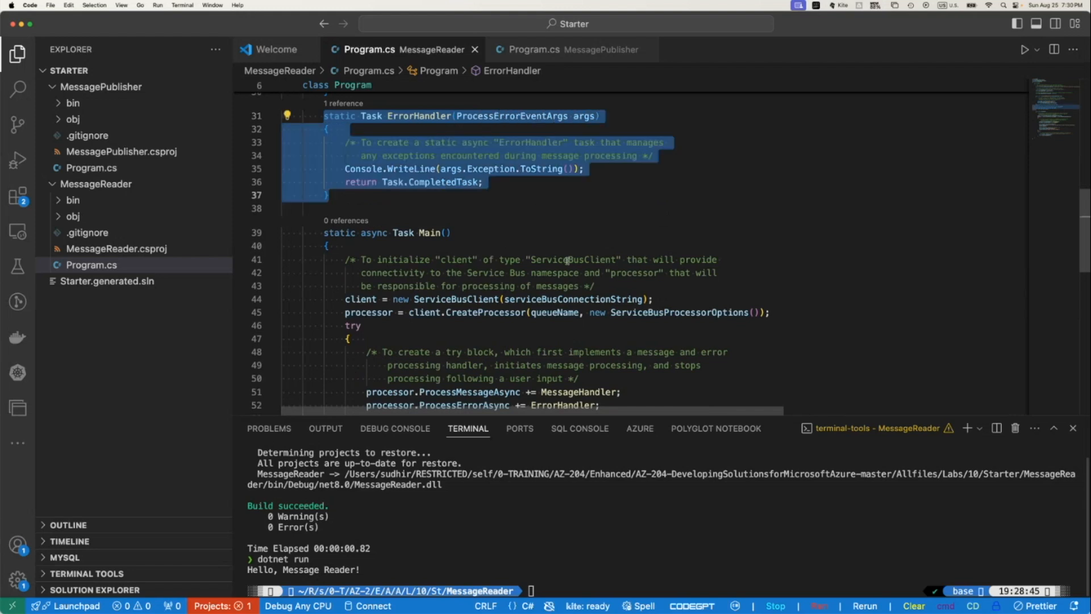
key("Escape")
Examine how MessageReader's Main sets up ServiceBusClient and CreateProcessor, and compare it with the client and sender declarations in MessagePublisher's Program.cs.
scroll(554, 177, "down", 3)
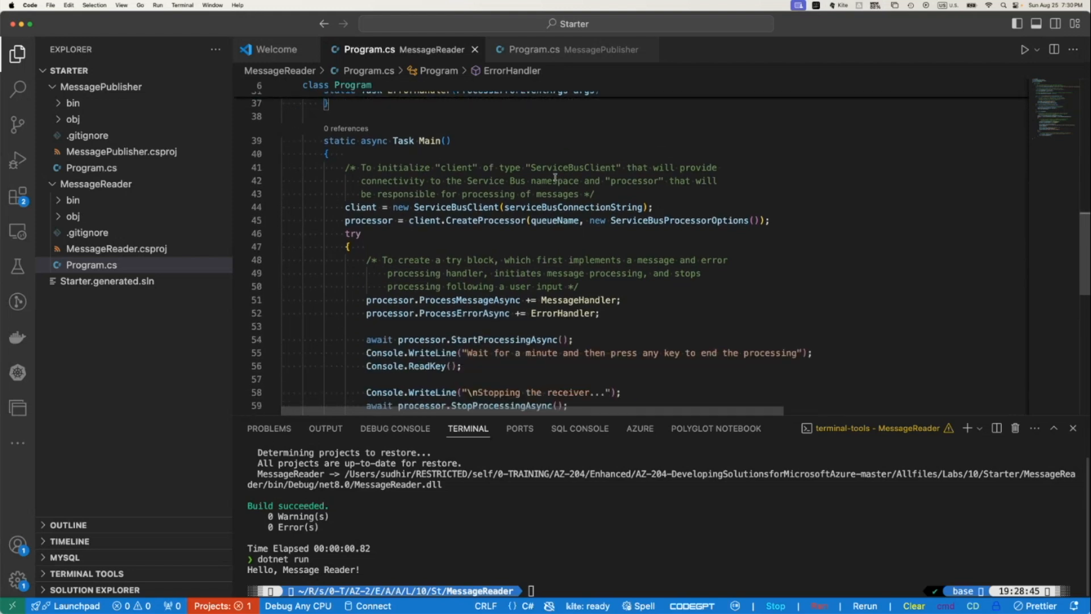
scroll(555, 177, "down", 1)
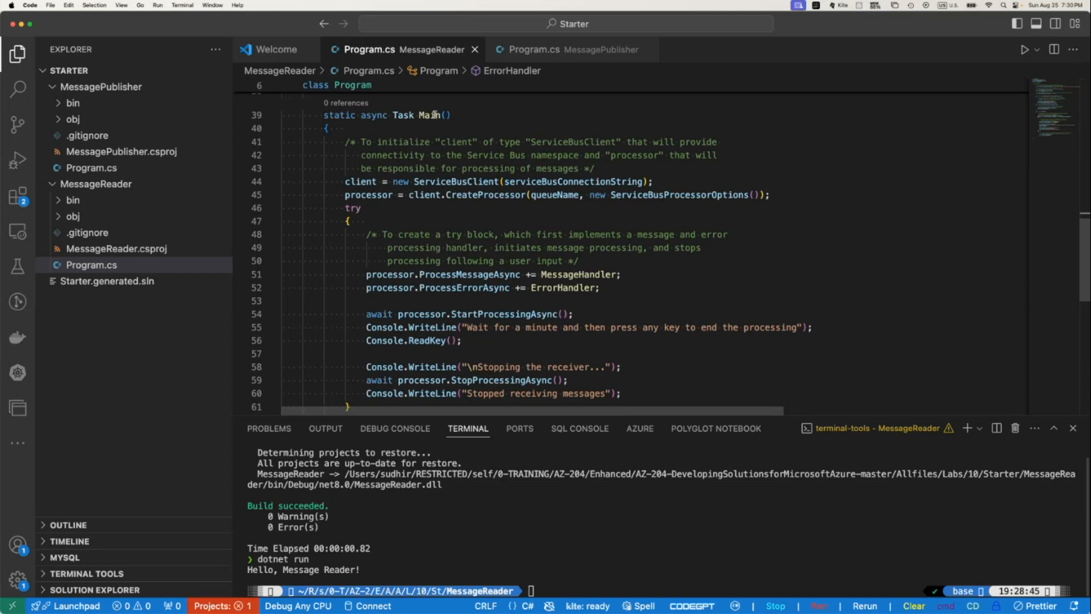
scroll(459, 194, "down", 1)
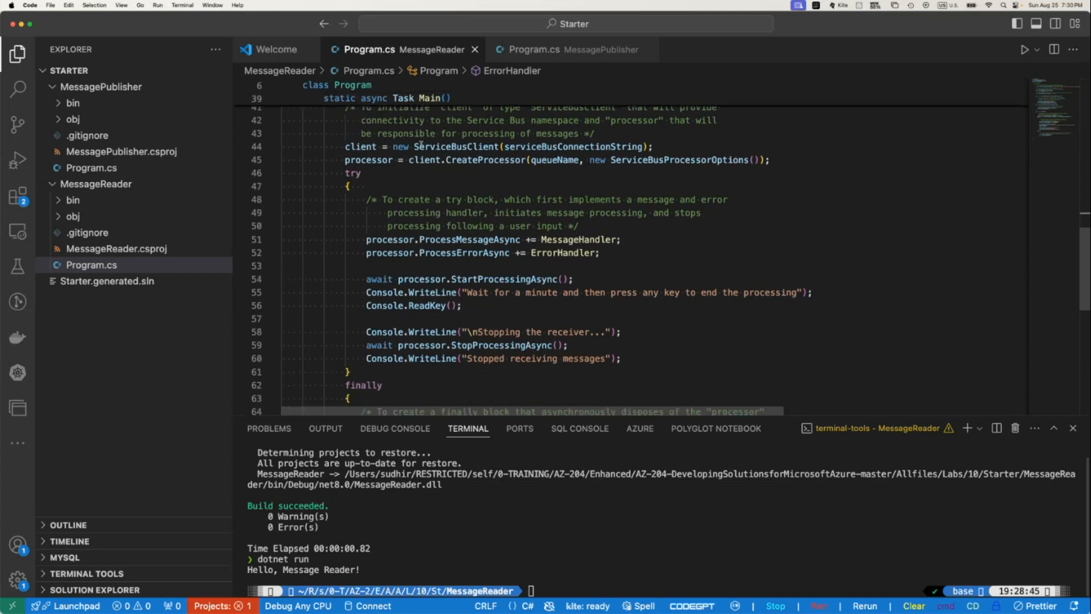
double_click(435, 146)
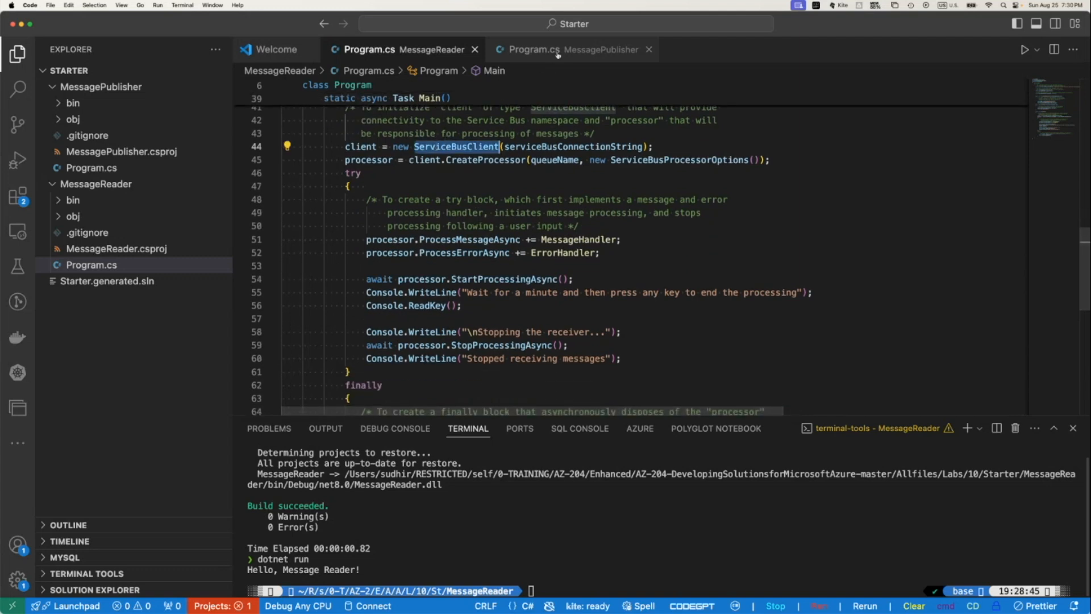
double_click(448, 159)
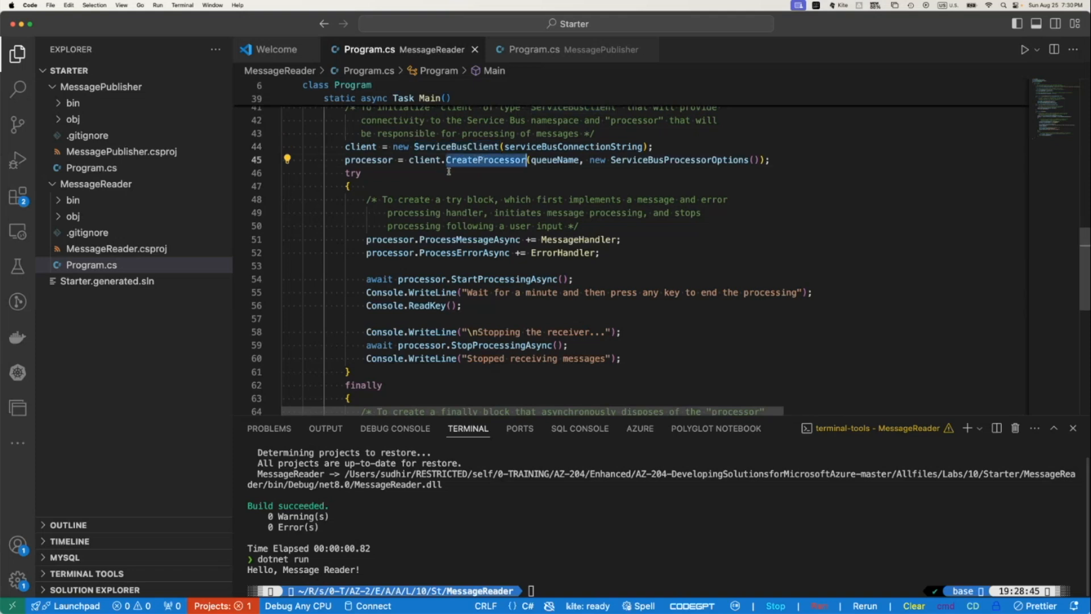
scroll(580, 208, "down", 5)
scroll(580, 207, "up", 2)
scroll(580, 207, "down", 3)
scroll(490, 179, "up", 5)
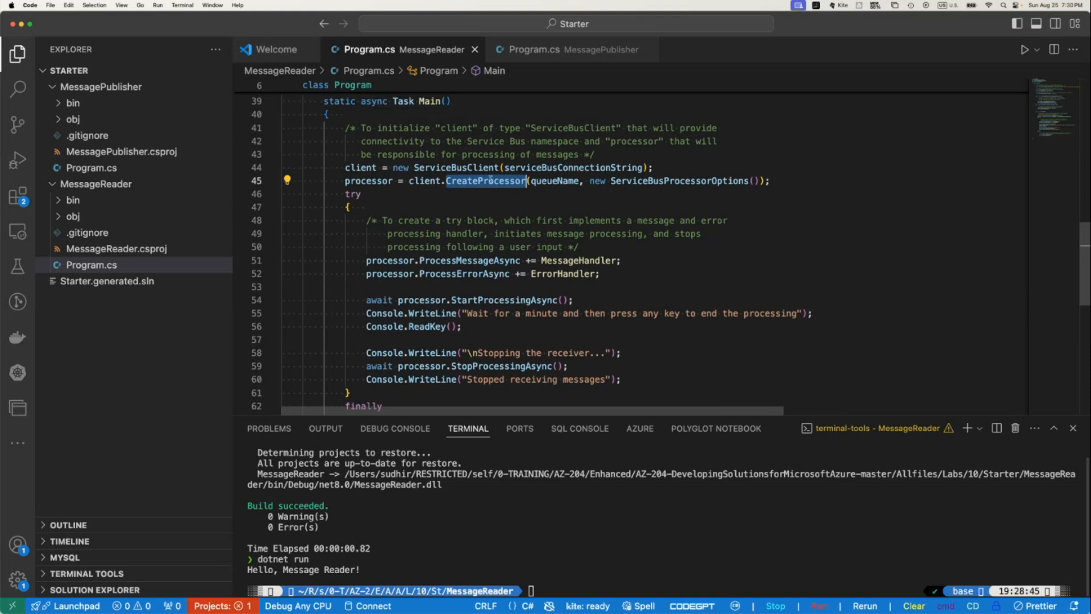
left_click(539, 51)
scroll(481, 255, "down", 3)
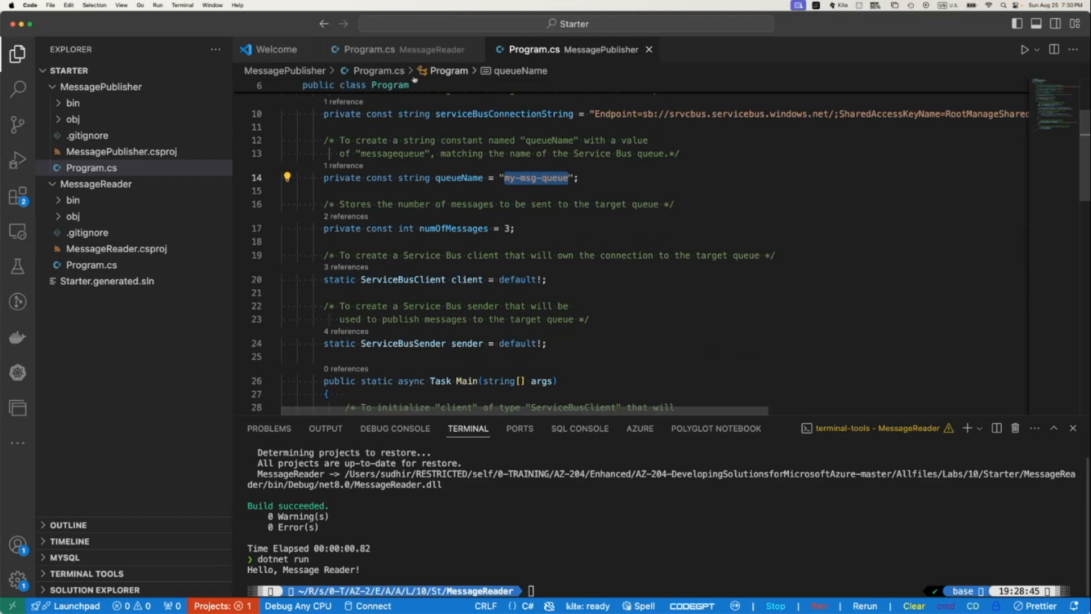
left_click(405, 50)
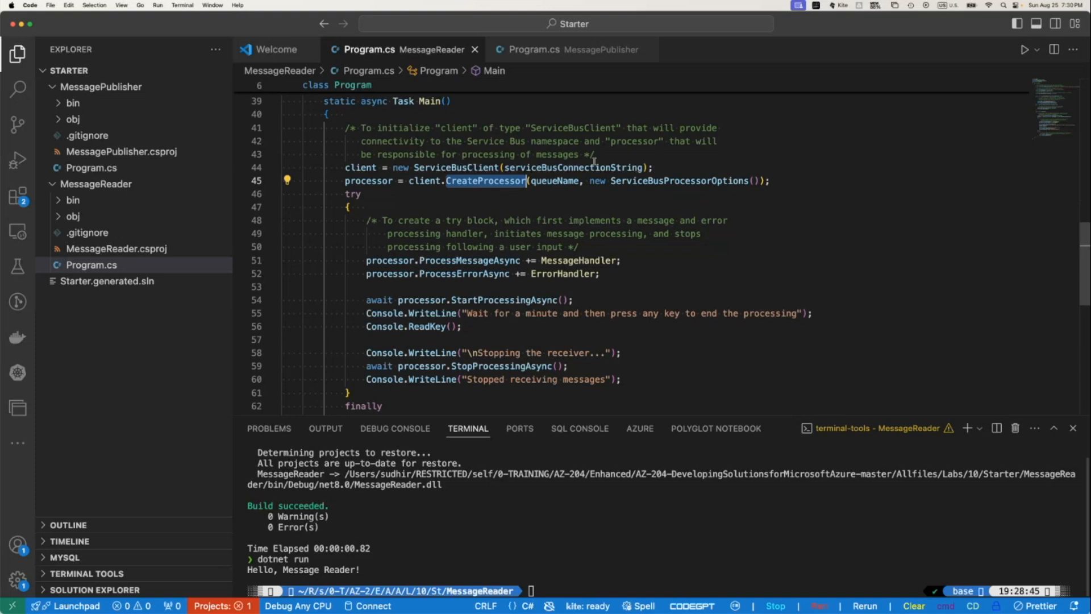
Examine Main's try block in MessageReader: the message and error handler registration, and the lines that start and stop processing.
scroll(615, 198, "down", 3)
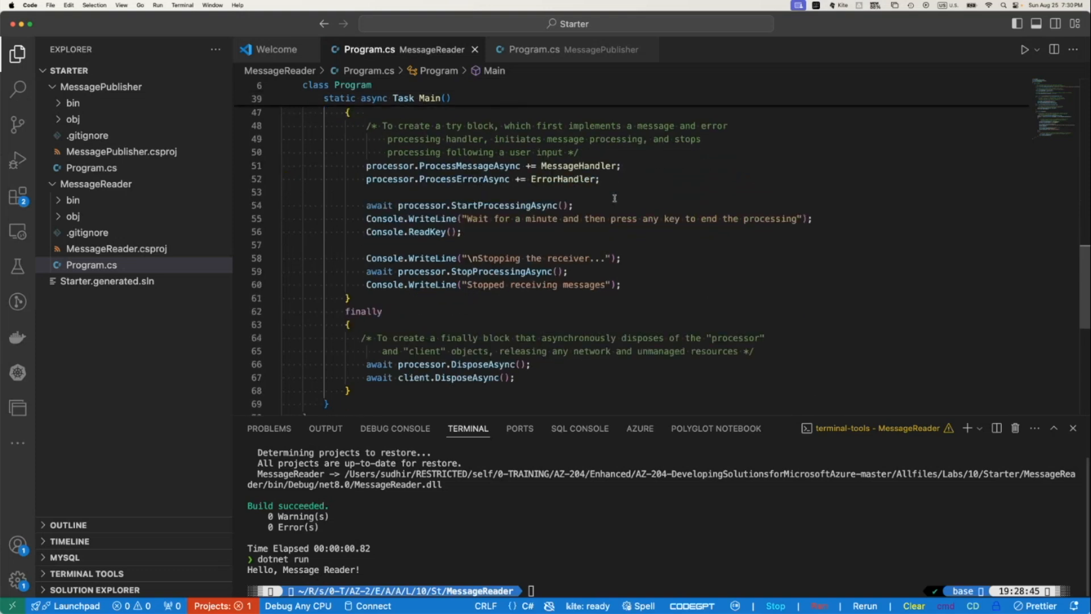
left_click_drag(366, 165, 644, 181)
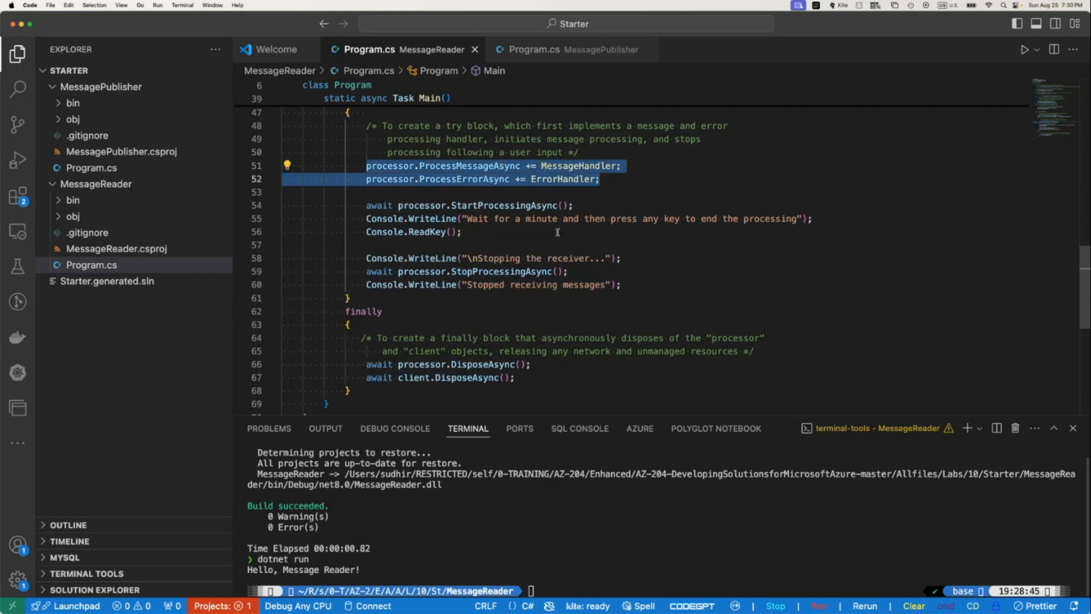
scroll(563, 227, "up", 3)
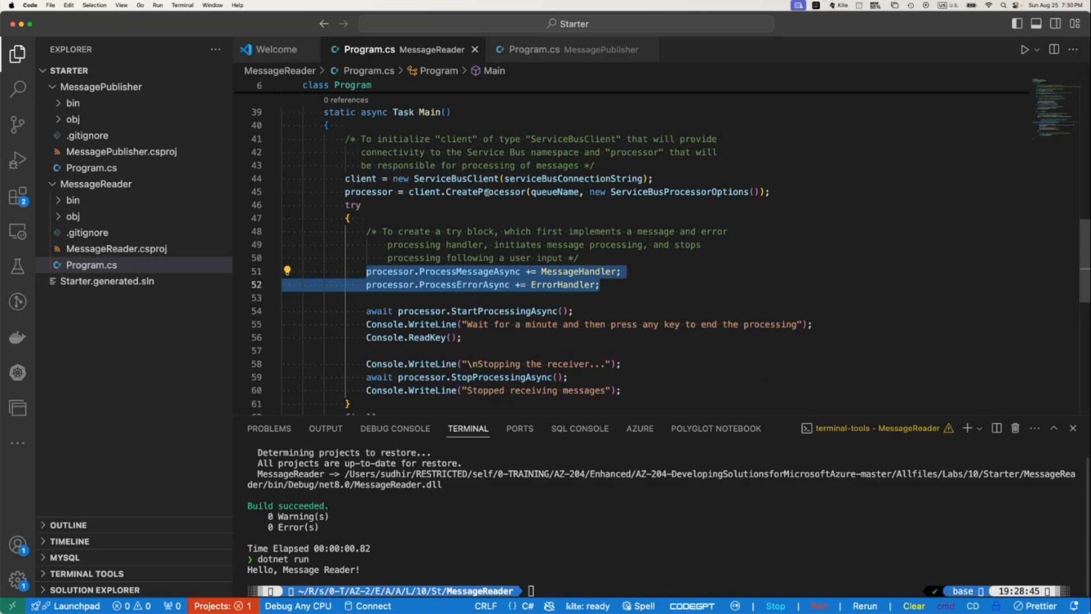
left_click(607, 204)
scroll(600, 216, "down", 3)
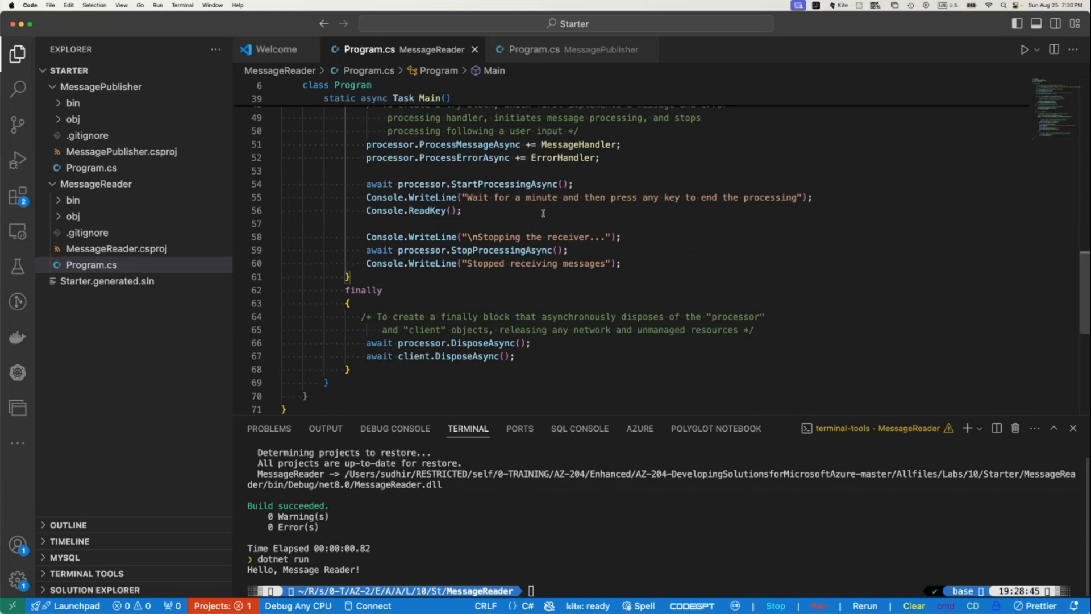
left_click_drag(365, 236, 705, 234)
left_click_drag(366, 197, 638, 198)
left_click_drag(726, 197, 814, 198)
left_click(579, 222)
left_click(630, 263)
left_click_drag(630, 262, 372, 263)
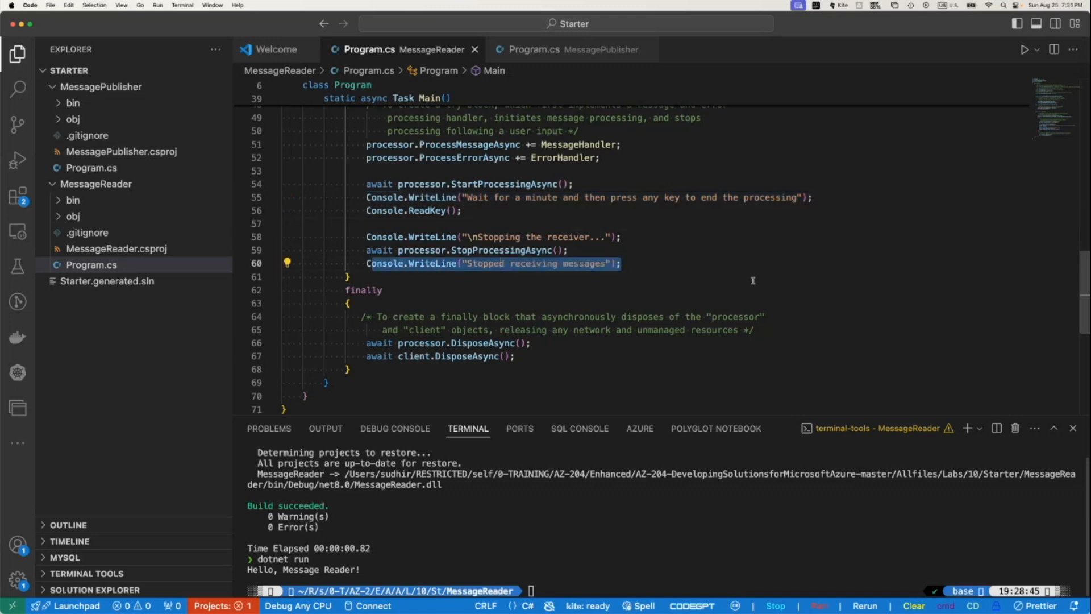
left_click(729, 265)
scroll(495, 218, "up", 3)
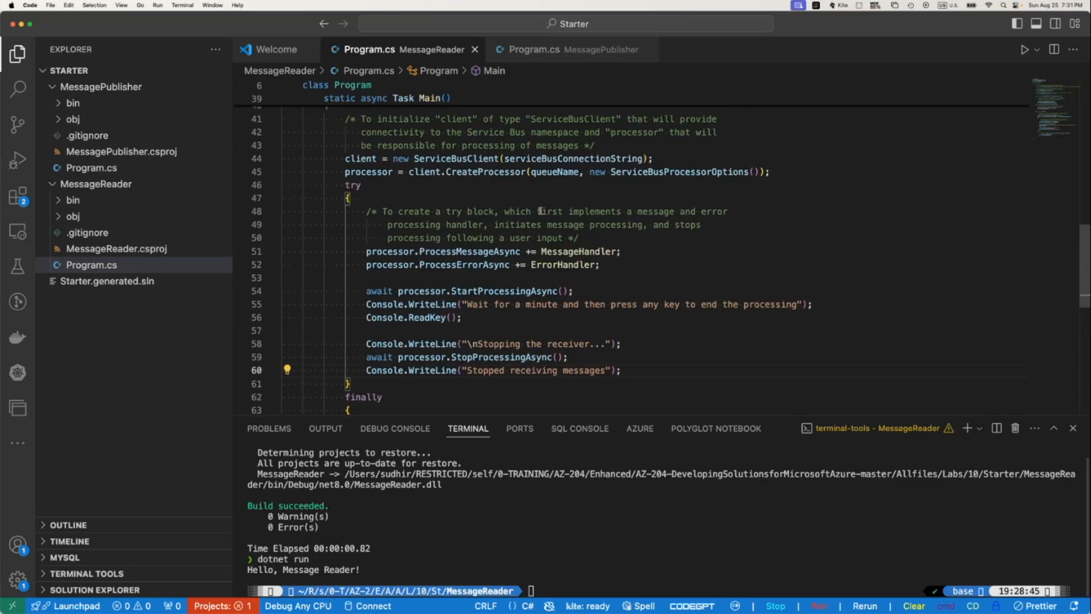
Examine the finally block in MessageReader's Main, which disposes of the processor and client objects.
scroll(557, 221, "down", 2)
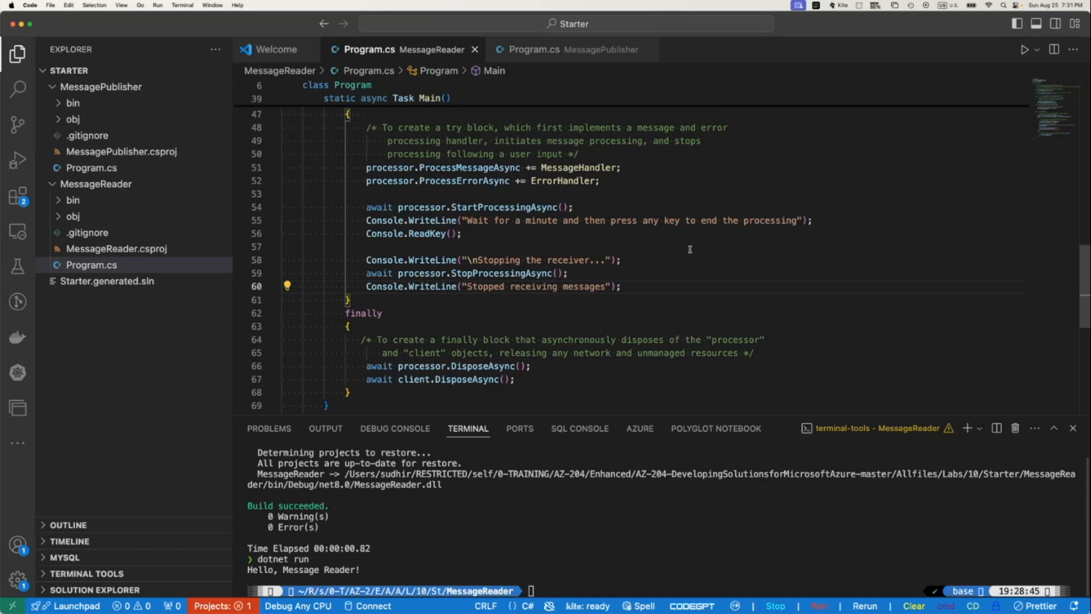
scroll(690, 249, "down", 2)
left_click(571, 327)
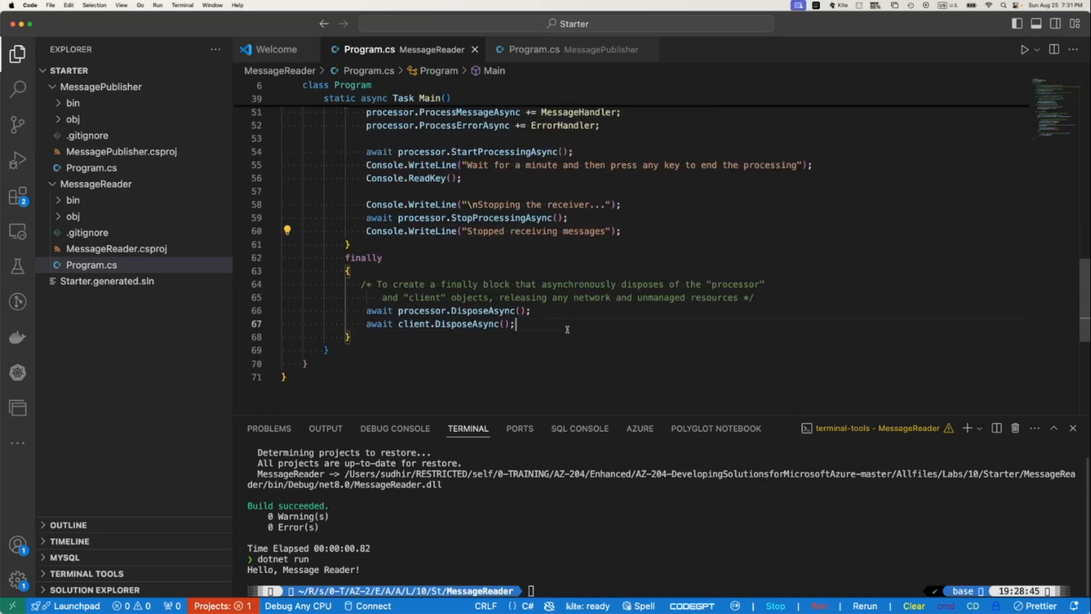
left_click(614, 220)
scroll(618, 221, "up", 4)
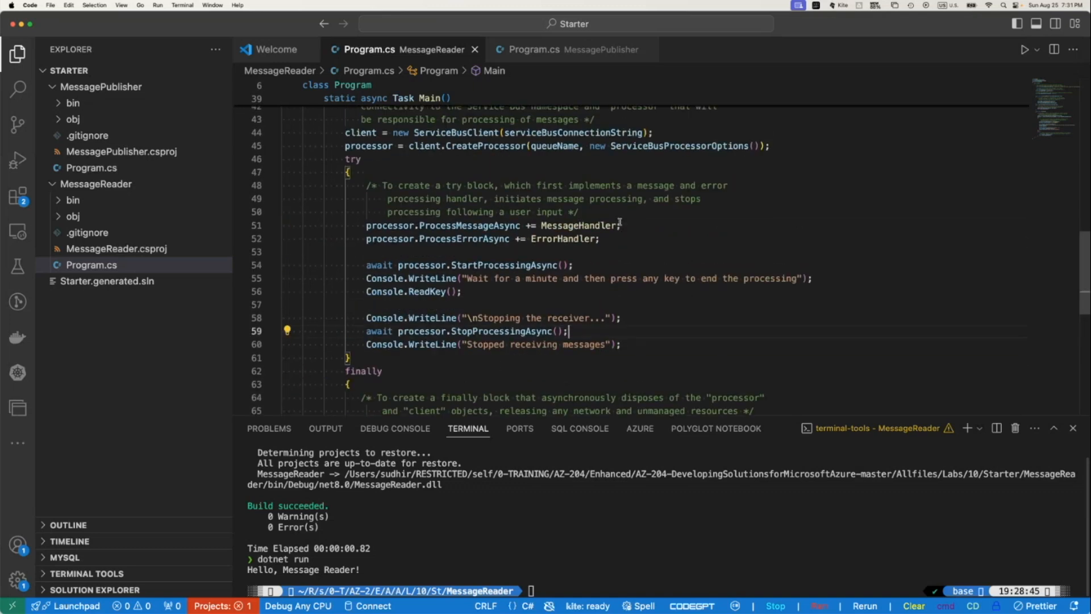
Enlarge the terminal, clear its old output, and start the MessageReader project with dotnet run.
left_click_drag(790, 415, 788, 208)
left_click(740, 325)
key("Up")
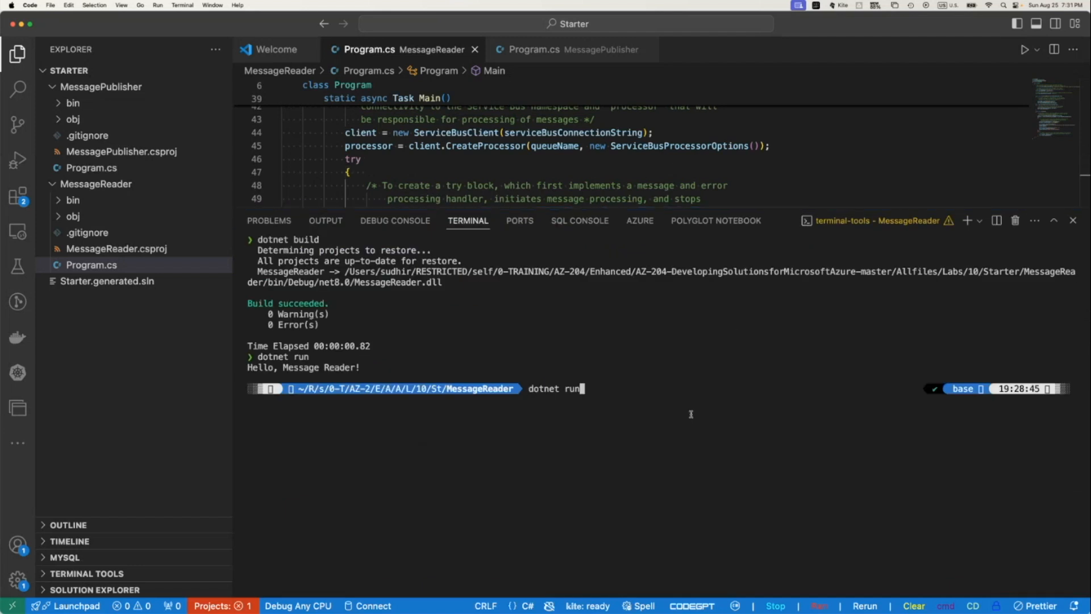
key("Up")
key("Down")
key("ctrl+c")
key("super+k")
key("Up")
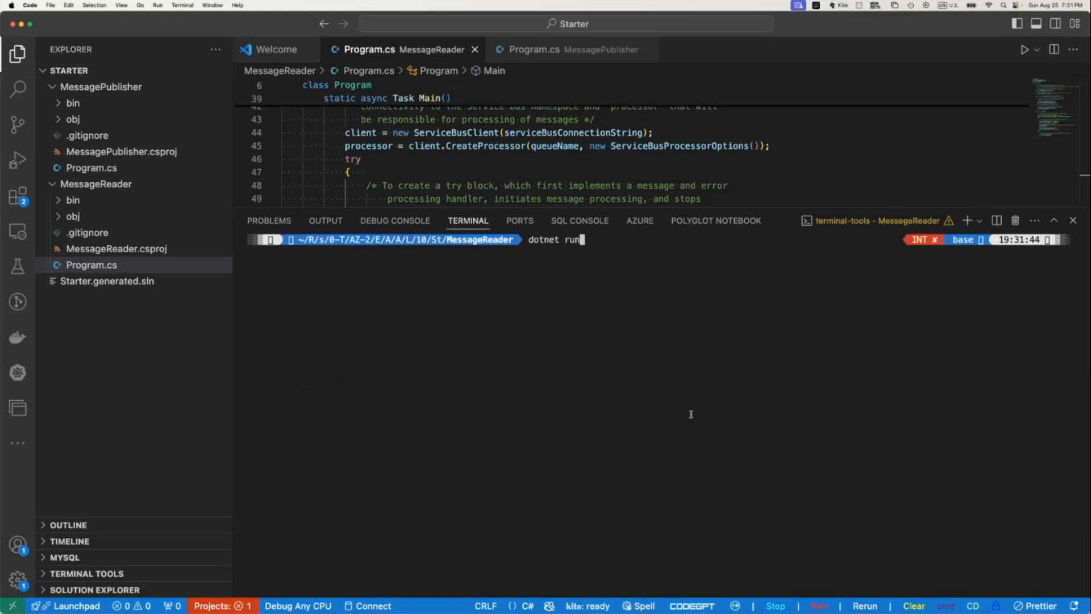
key("Return")
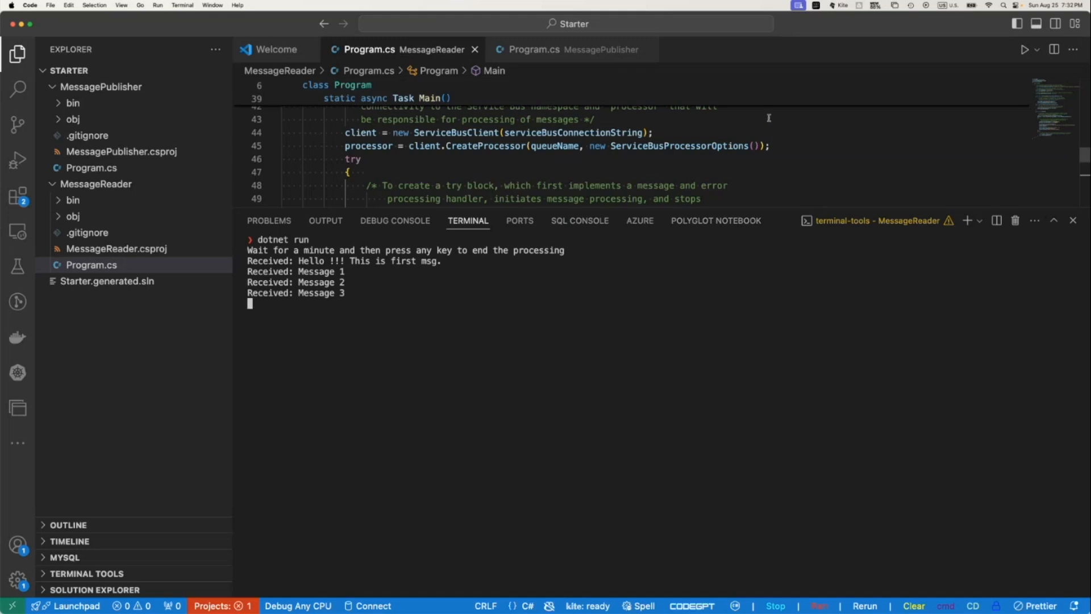
Give the code more room above the terminal and review MessageReader's MessageHandler and ErrorHandler tasks alongside the run output.
scroll(768, 118, "up", 6)
scroll(768, 117, "up", 3)
scroll(768, 118, "down", 2)
left_click_drag(772, 207, 773, 351)
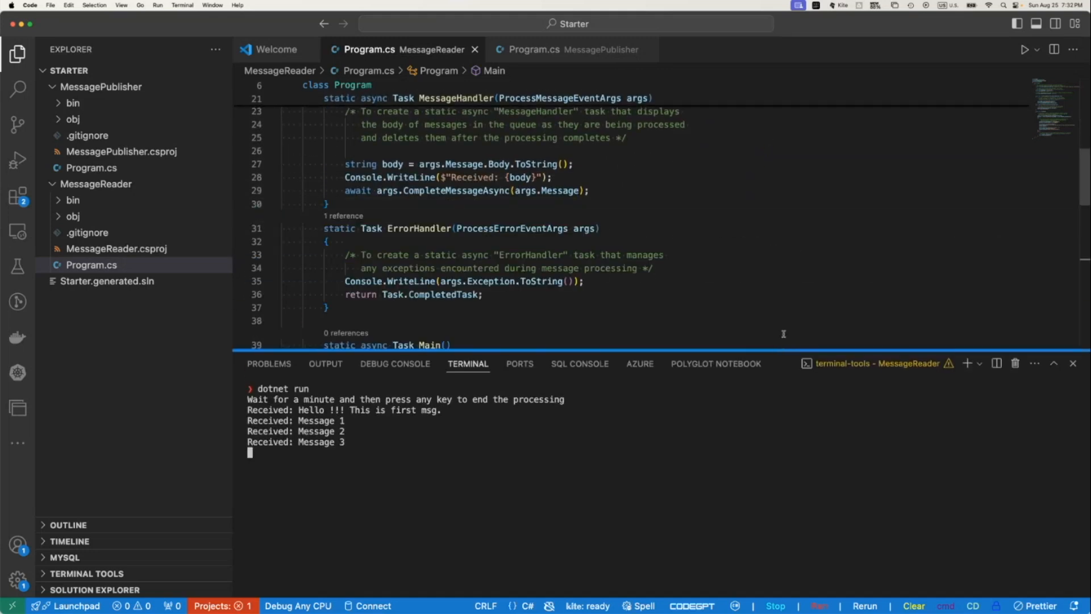
Examine the numOfMessages loop and "Message {i}" text in MessagePublisher's Program.cs, and compare them with the messages received in the terminal.
left_click(557, 50)
scroll(756, 251, "down", 6)
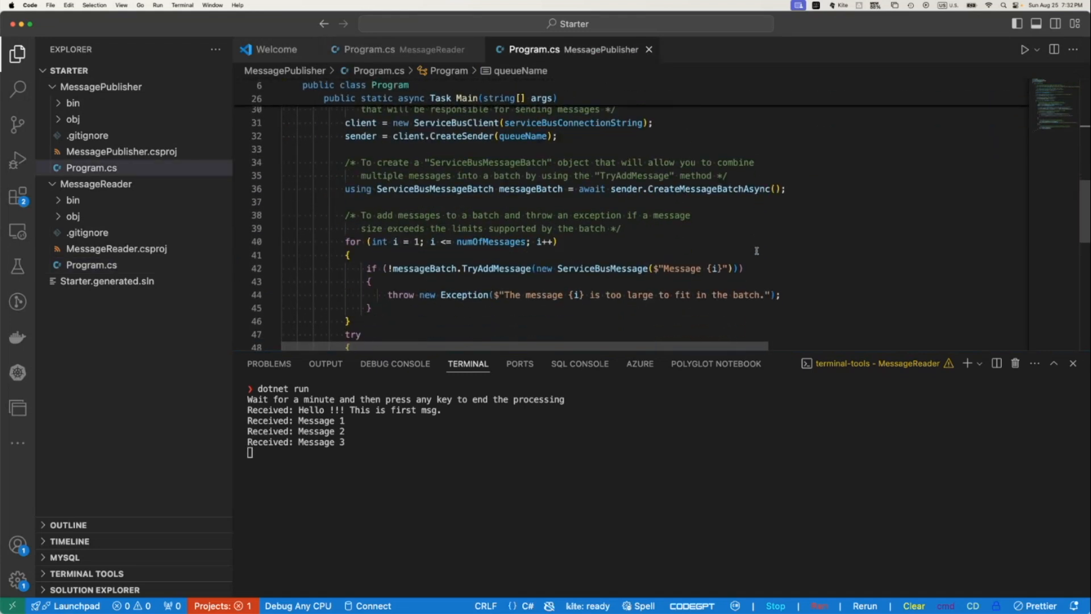
scroll(756, 251, "down", 3)
left_click_drag(663, 203, 724, 203)
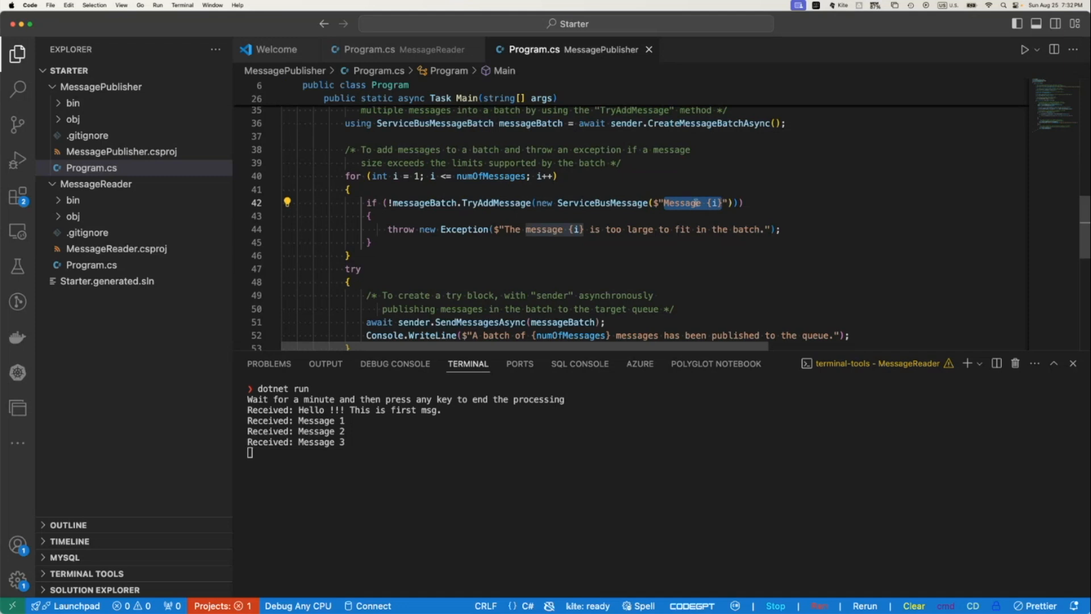
double_click(479, 176)
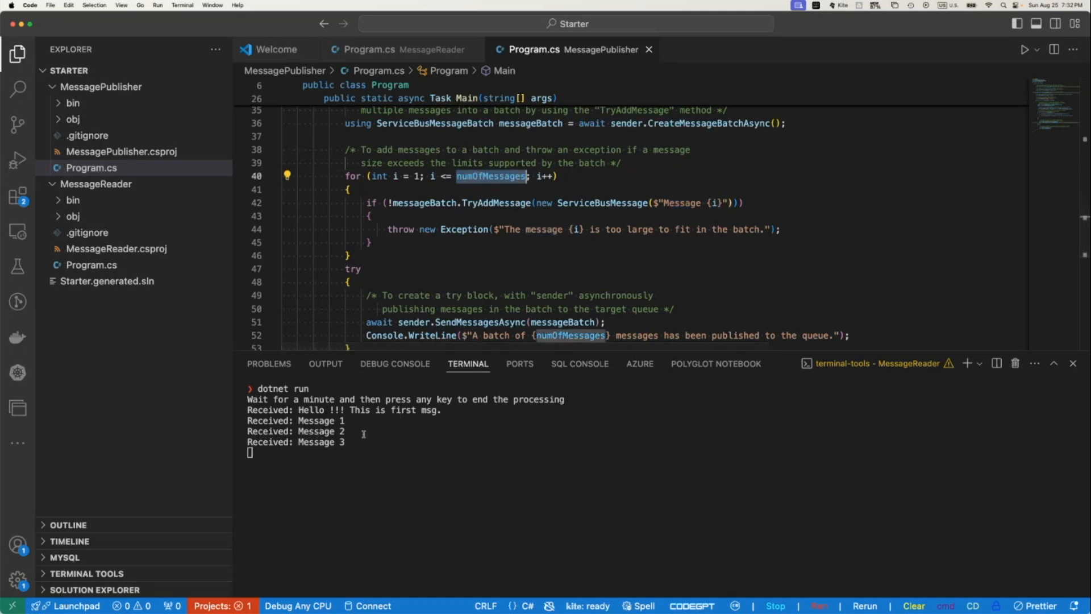
left_click_drag(298, 421, 346, 421)
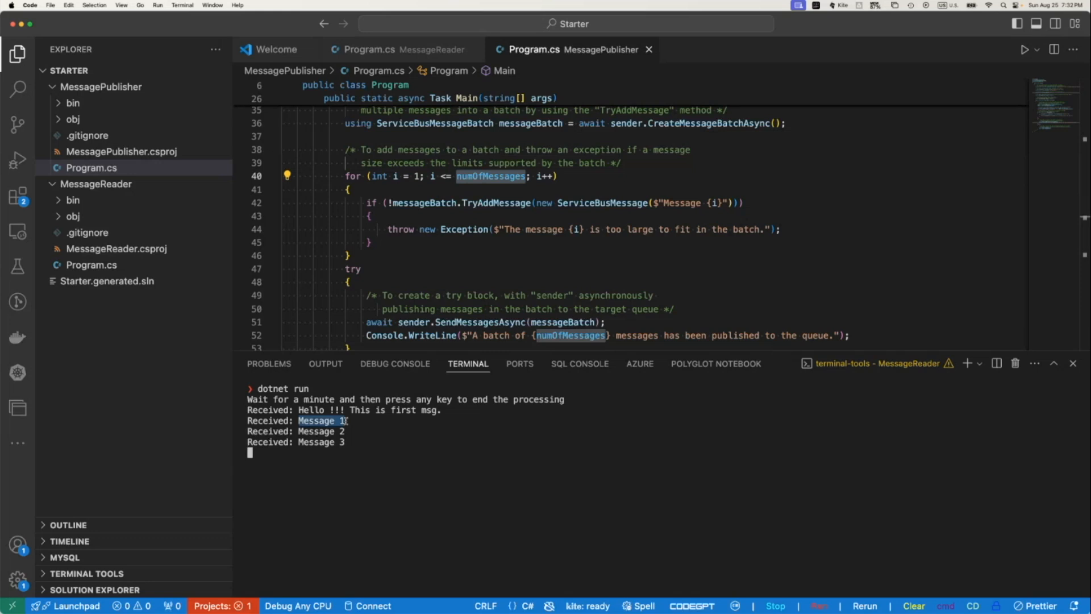
left_click(606, 149)
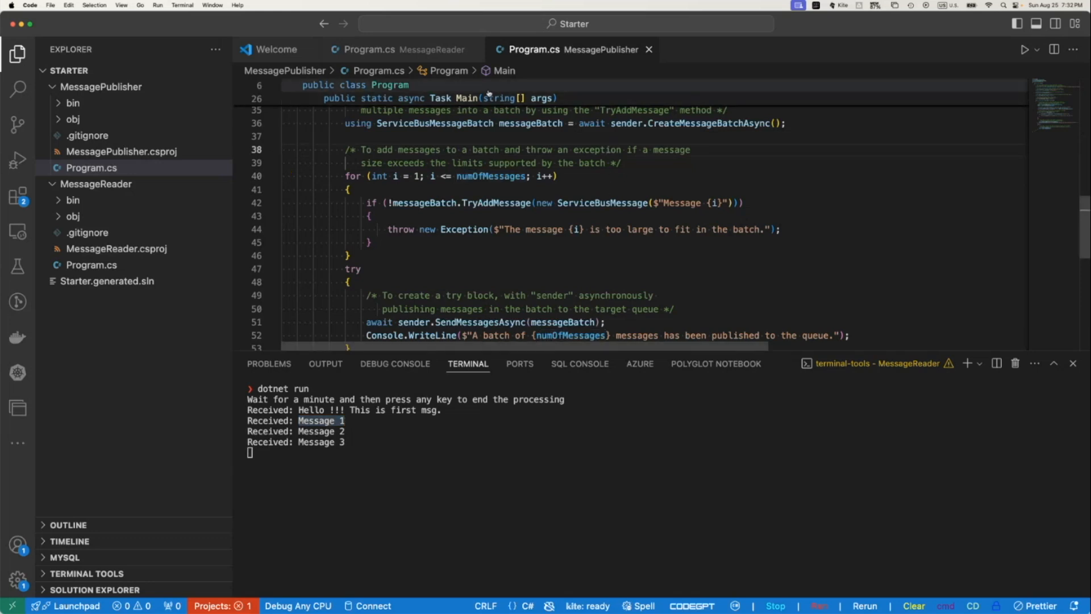
left_click(980, 365)
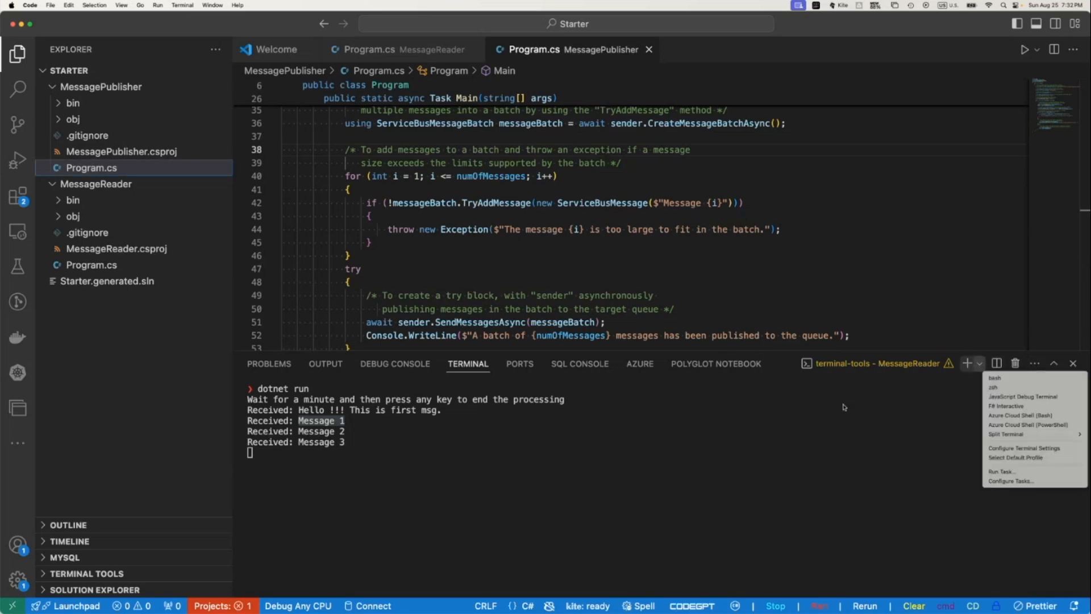
left_click(720, 424)
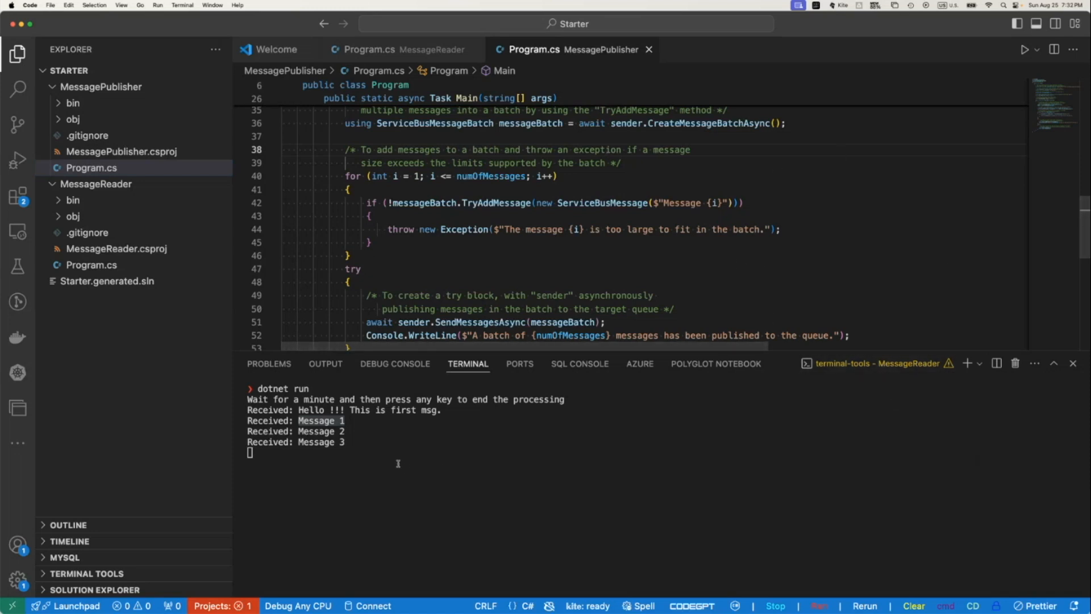
left_click(357, 452)
Check MessageReader's MessageHandler code again and review the batch-building loop and SendMessagesAsync block in MessagePublisher's Program.cs.
left_click(382, 51)
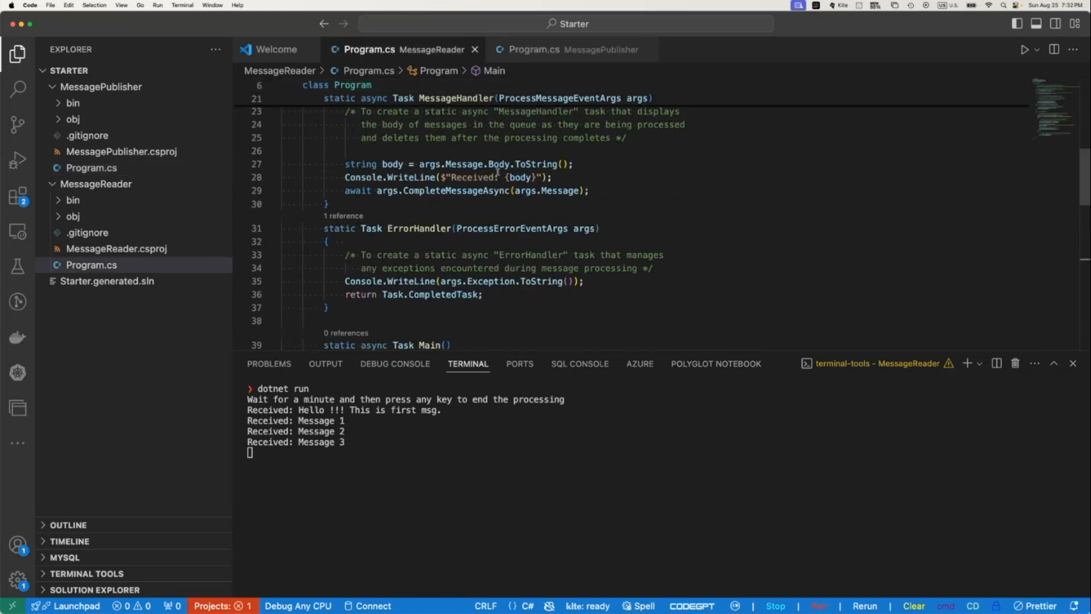
left_click(583, 53)
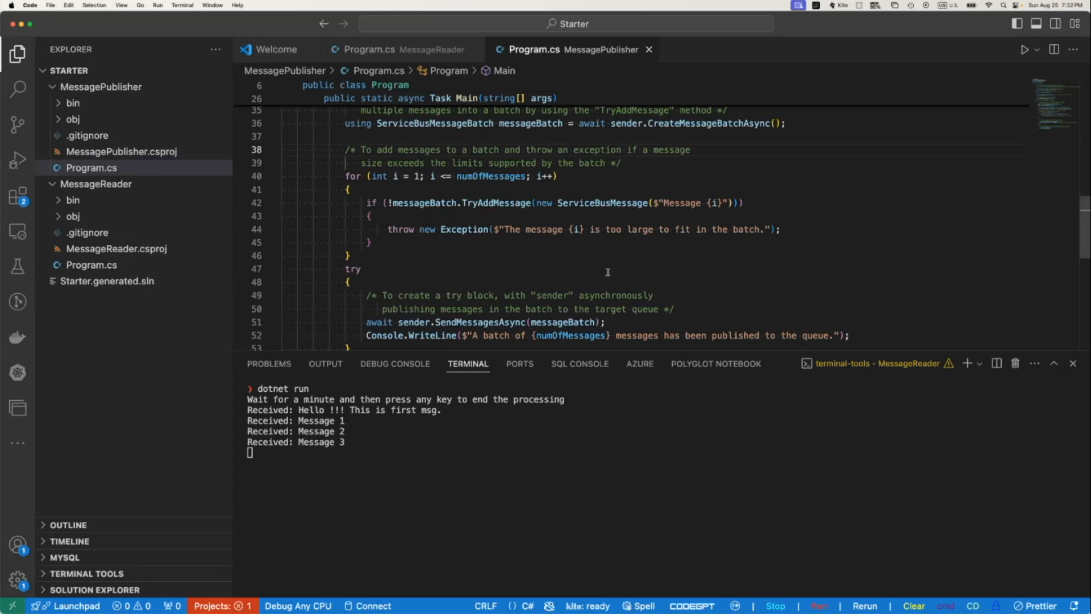
scroll(672, 259, "down", 2)
scroll(672, 258, "down", 1)
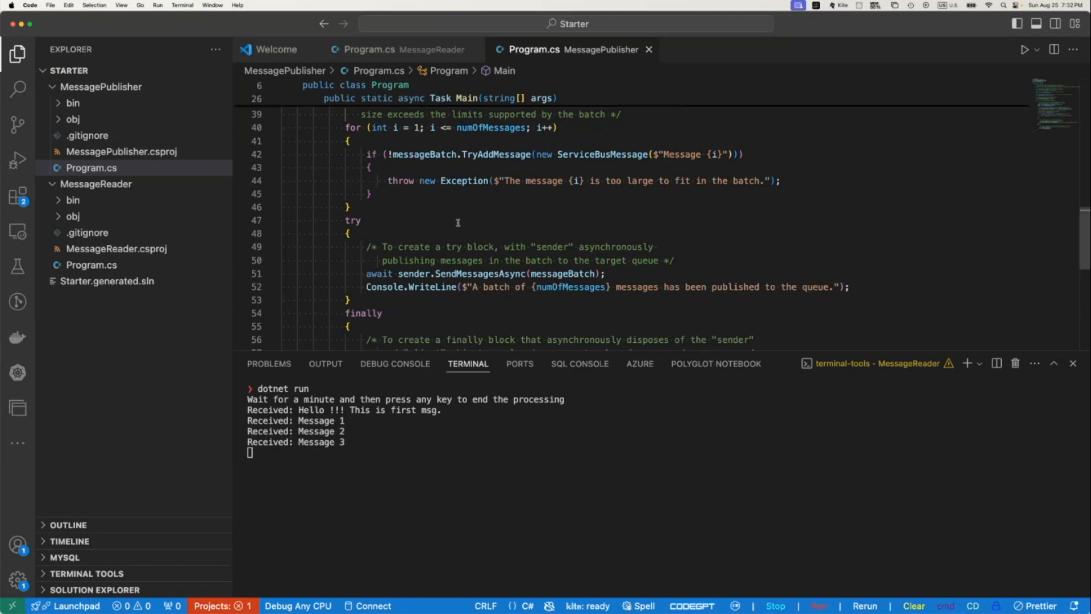
left_click_drag(664, 154, 723, 154)
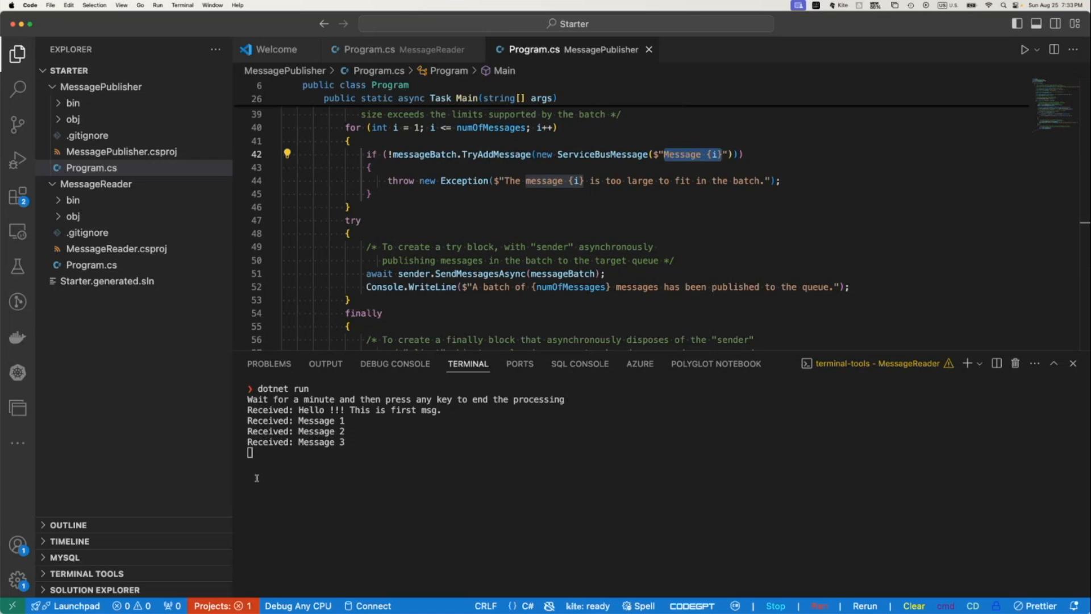
left_click(478, 211)
scroll(479, 213, "down", 1)
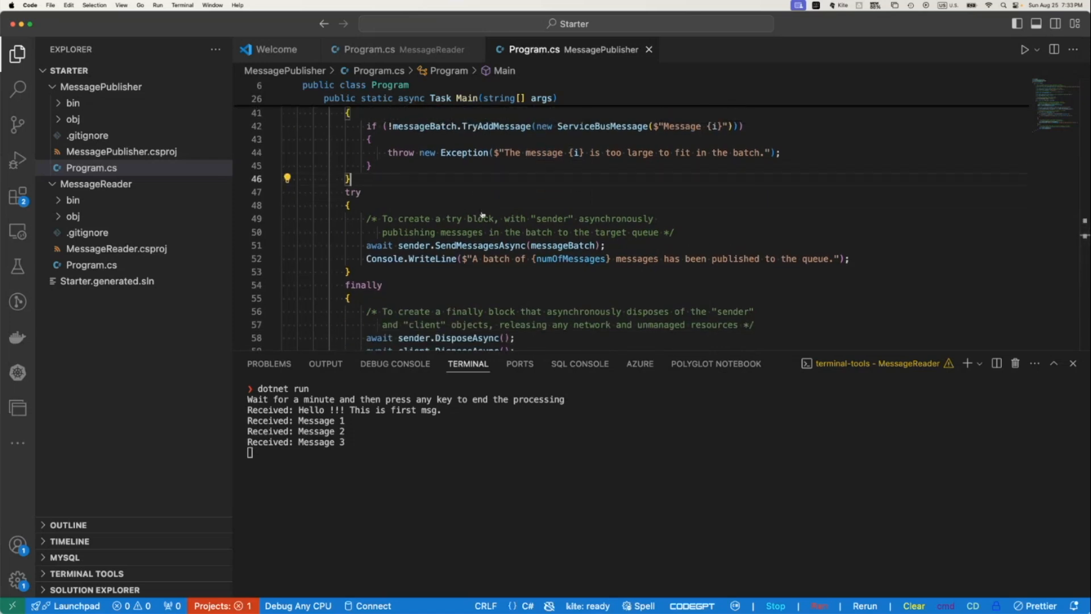
Switch to the Azure portal, refresh my-msg-queue in Service Bus Explorer, and check the message counts on the queue's Overview page.
key("super+Tab")
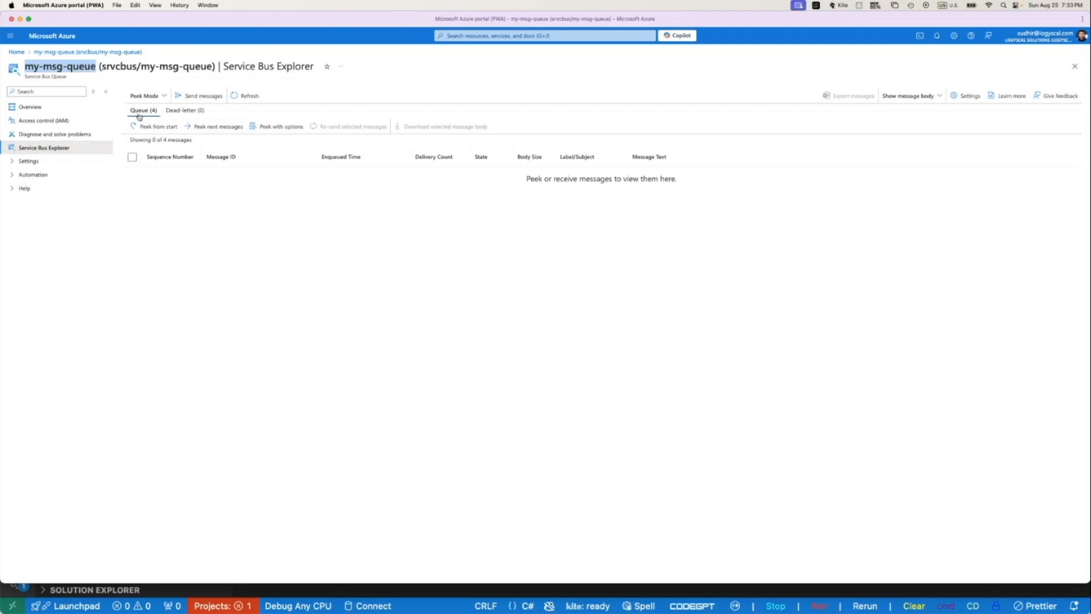
left_click(237, 98)
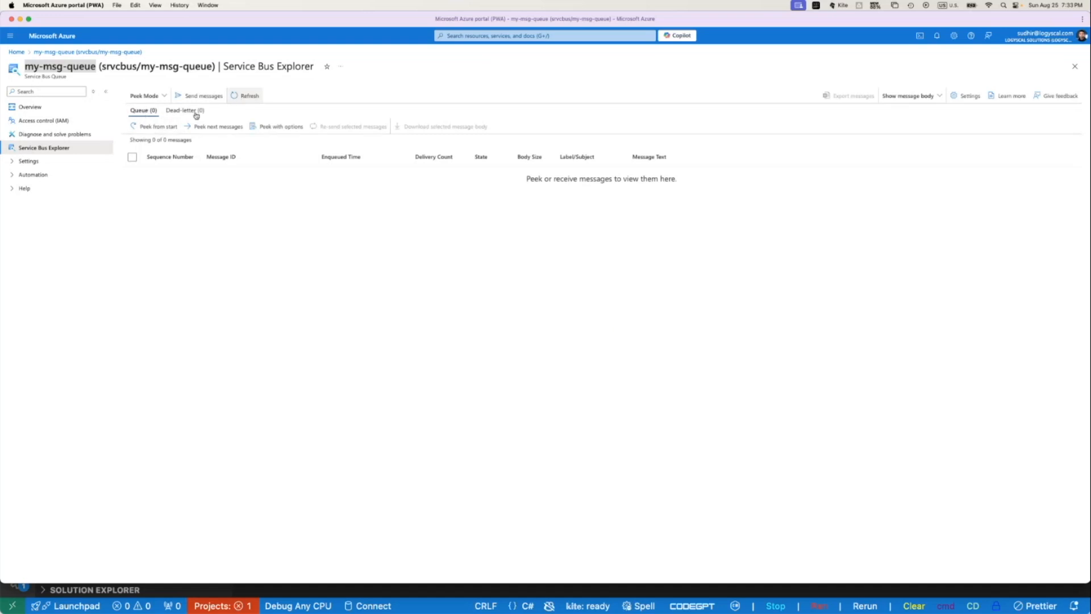
left_click(38, 108)
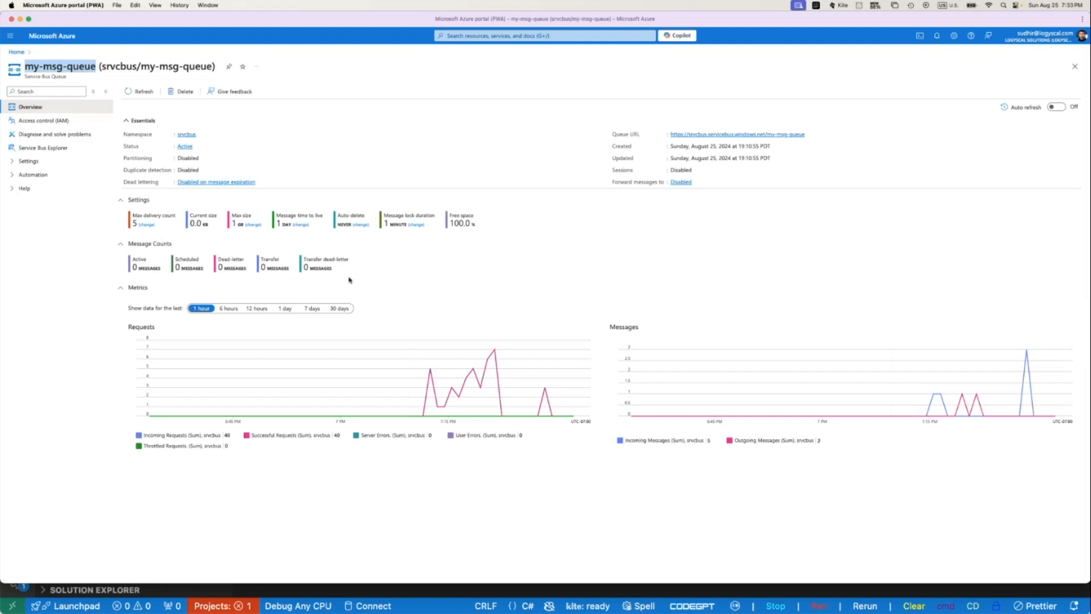
Switch back to VS Code and examine the individual "Received" lines in the terminal output of MessageReader.
key("super+Tab")
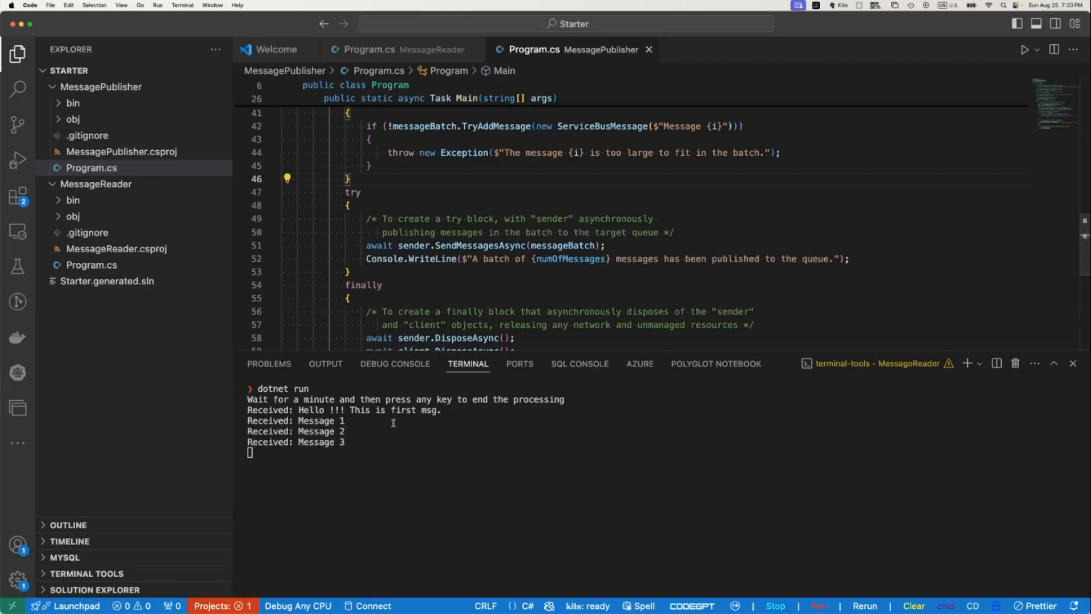
left_click_drag(247, 410, 443, 411)
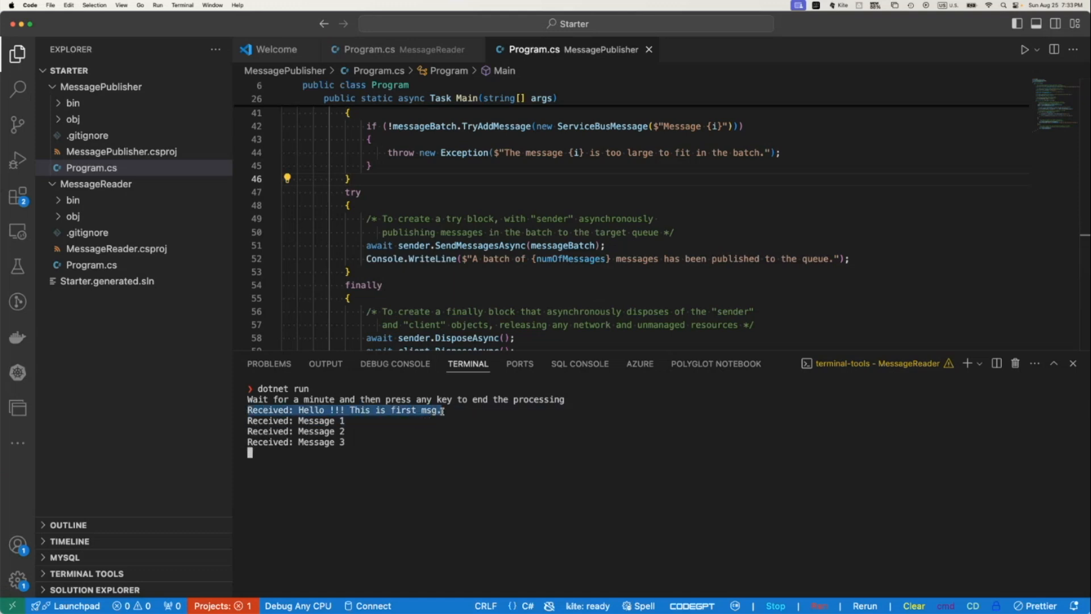
left_click_drag(356, 442, 245, 422)
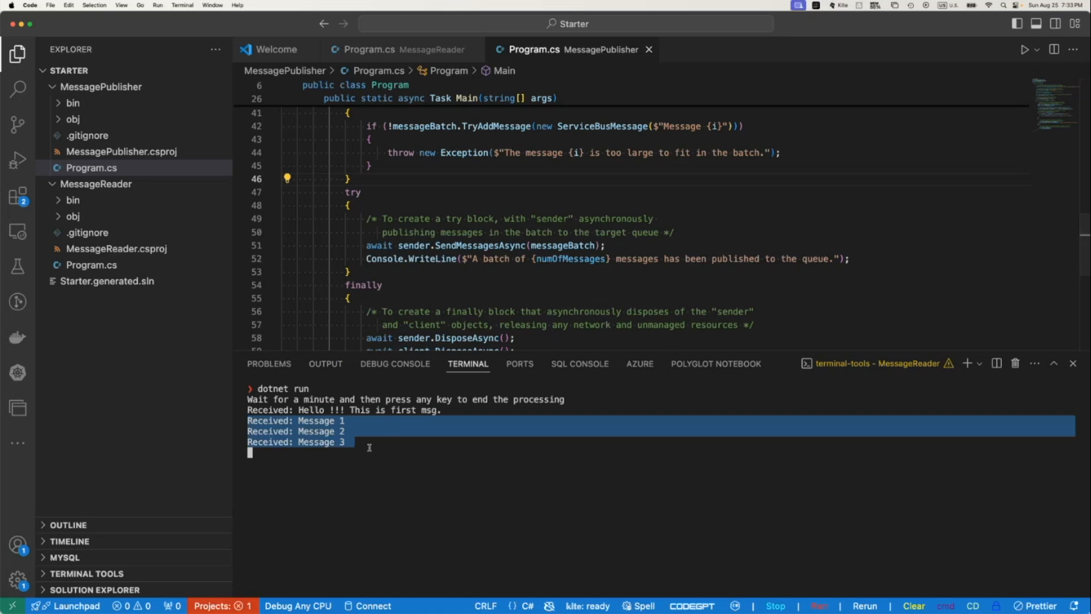
left_click(363, 445)
left_click_drag(247, 409, 361, 450)
left_click(356, 441)
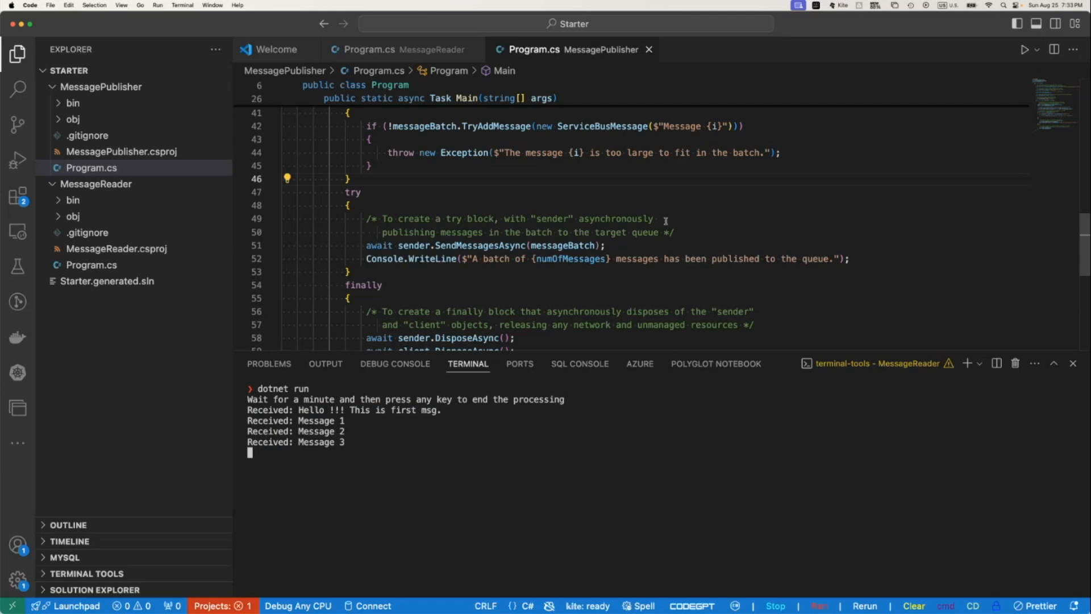
Switch to the Azure portal, refresh the Overview metrics of my-msg-queue, and open its Service Bus Explorer.
key("super+Tab")
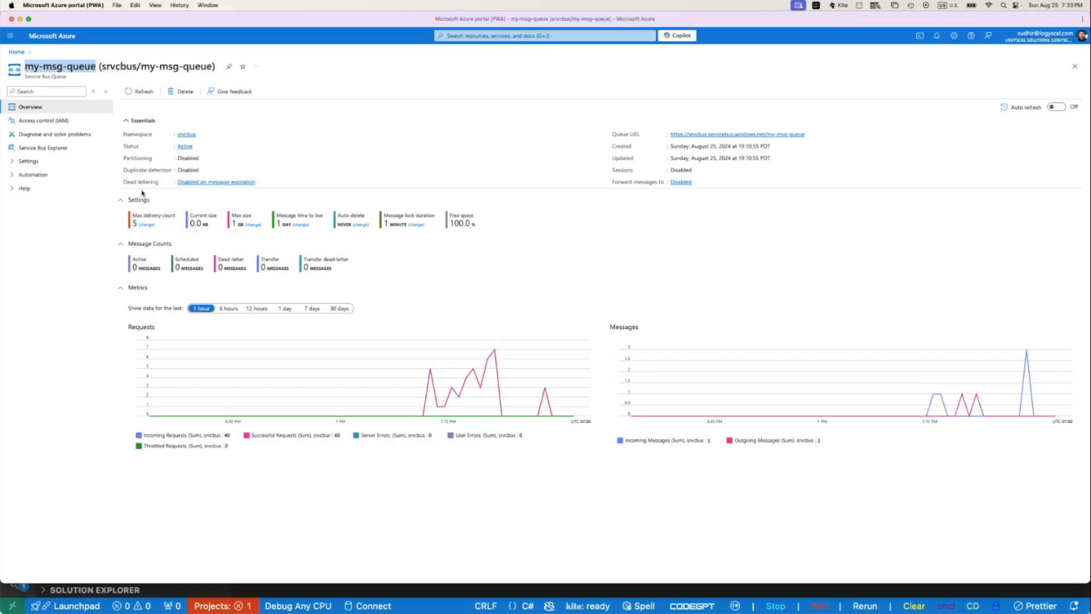
left_click(326, 145)
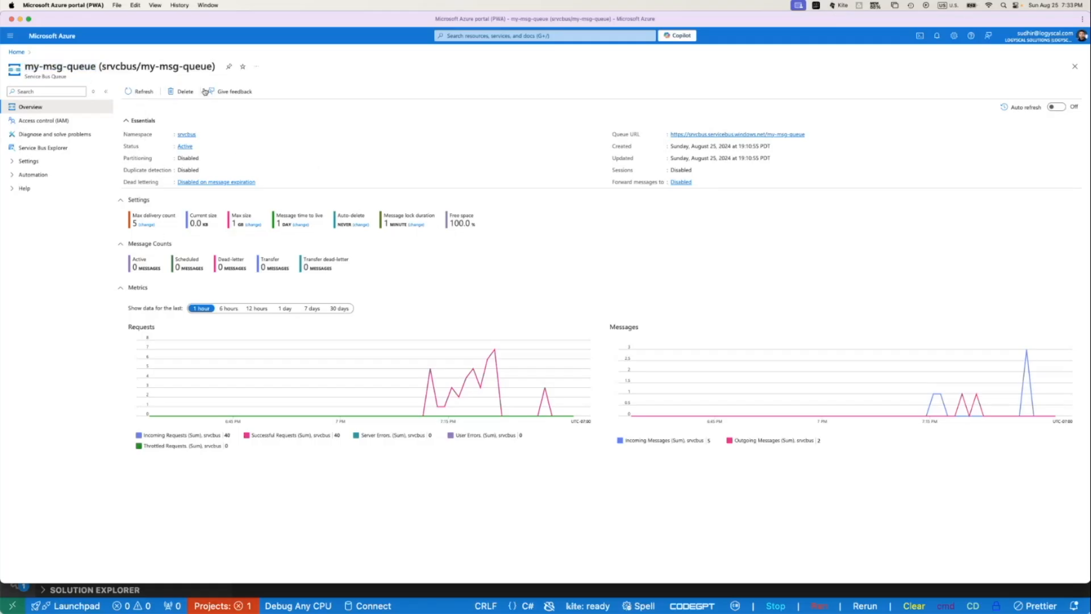
left_click(140, 91)
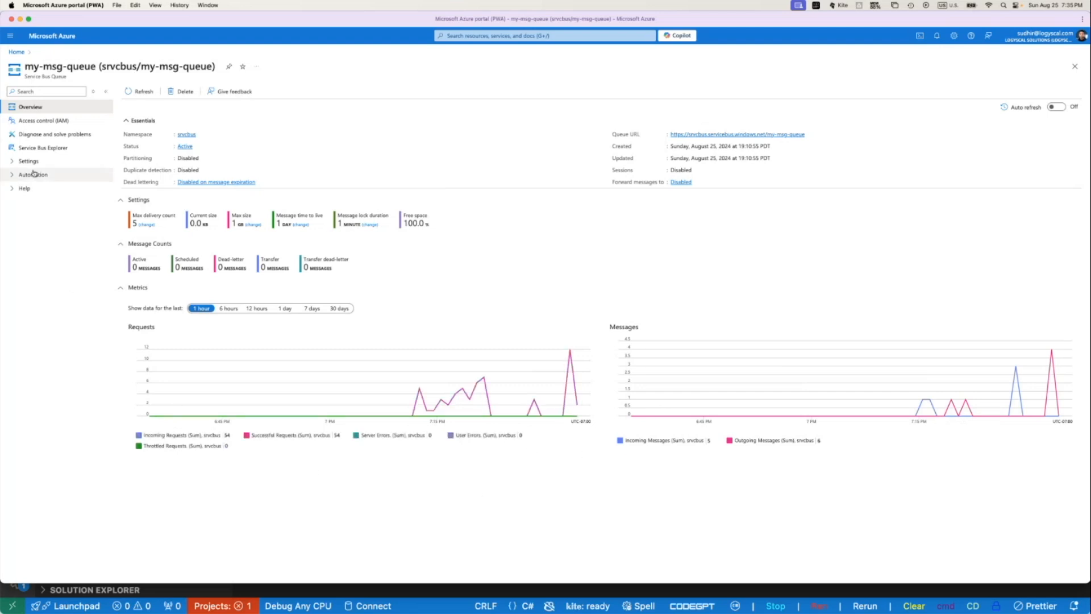
left_click(43, 147)
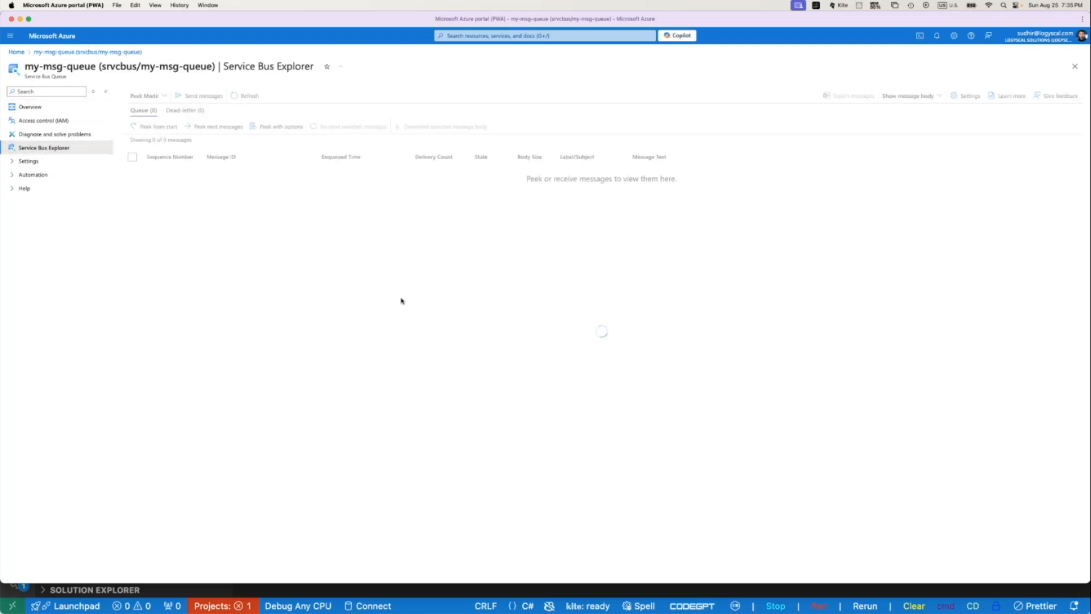